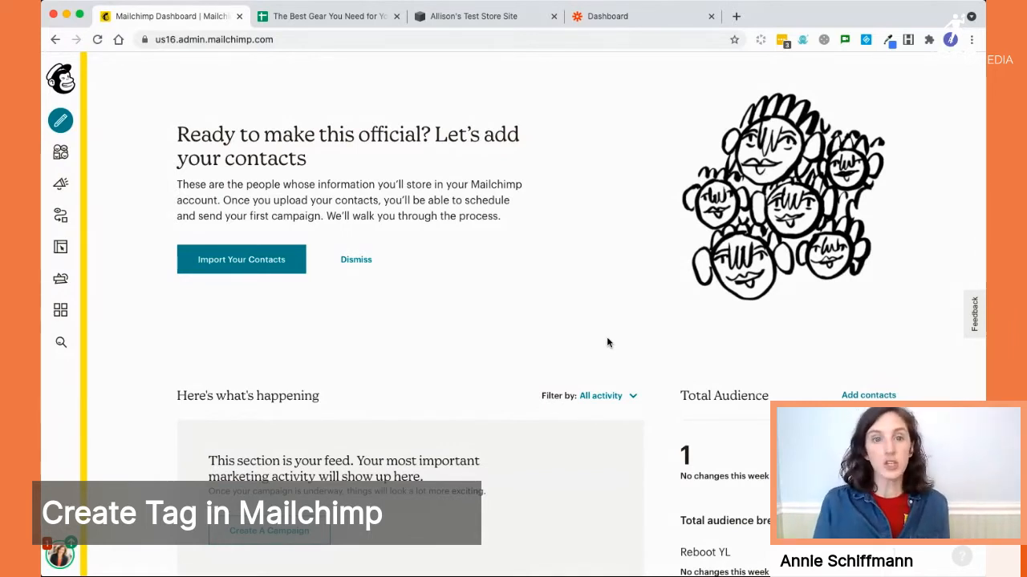
Look at the Reboot YL audience's existing tags and the form for naming a new tag, creating none.
click(62, 155)
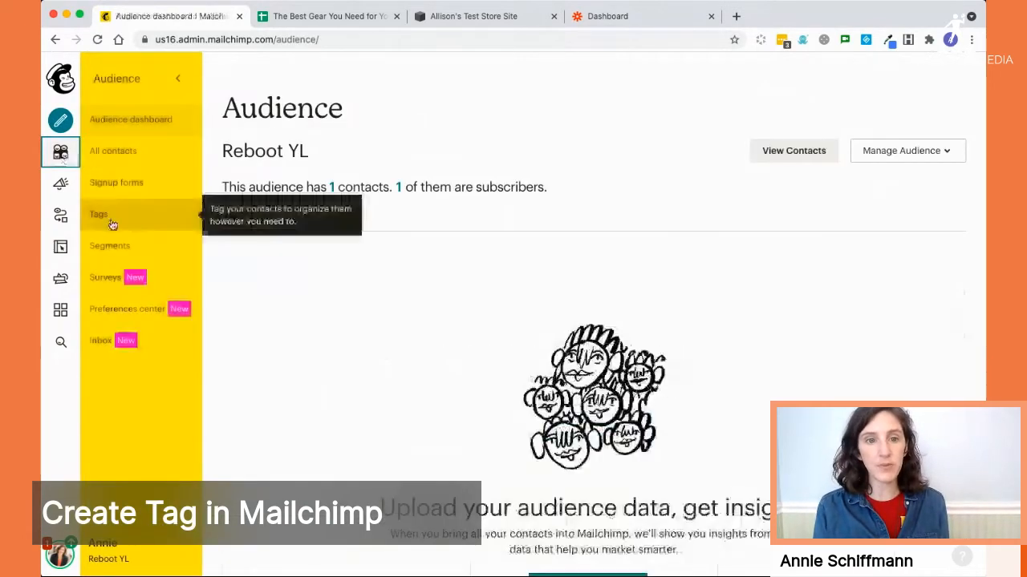
click(110, 222)
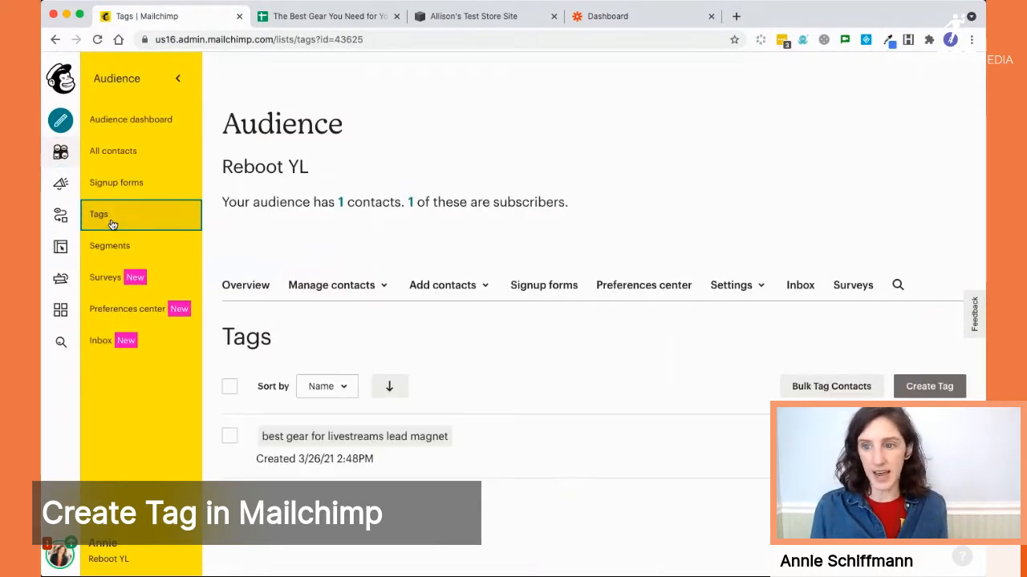
click(914, 387)
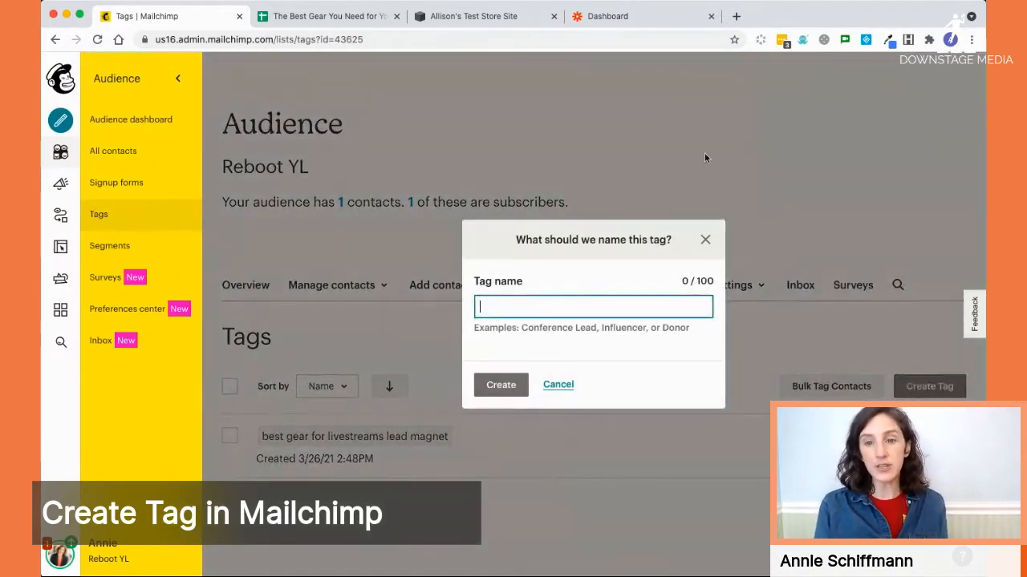
click(705, 239)
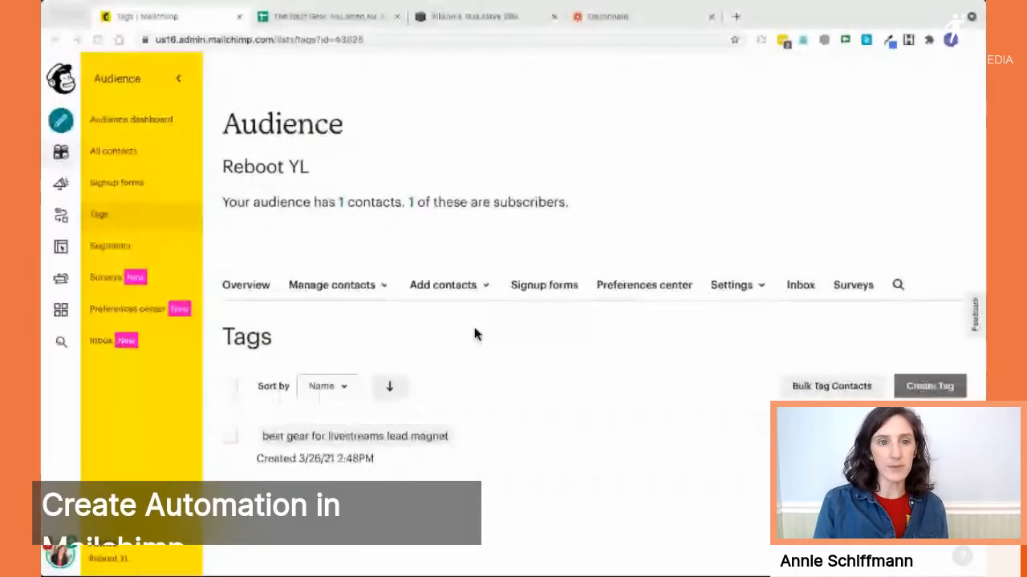
Start a new automated email campaign of the type "Email subscribers when they're tagged".
click(60, 185)
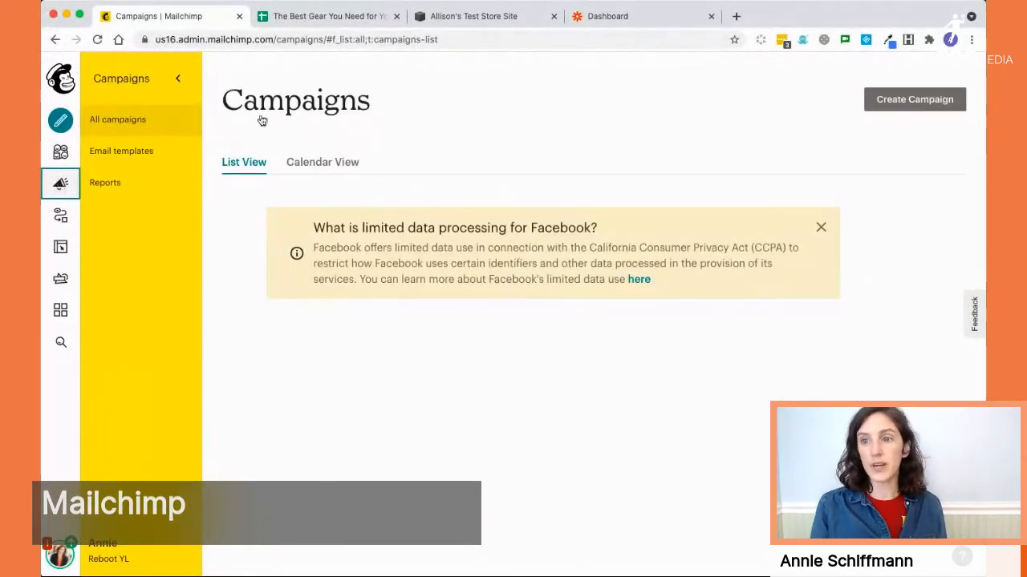
click(896, 107)
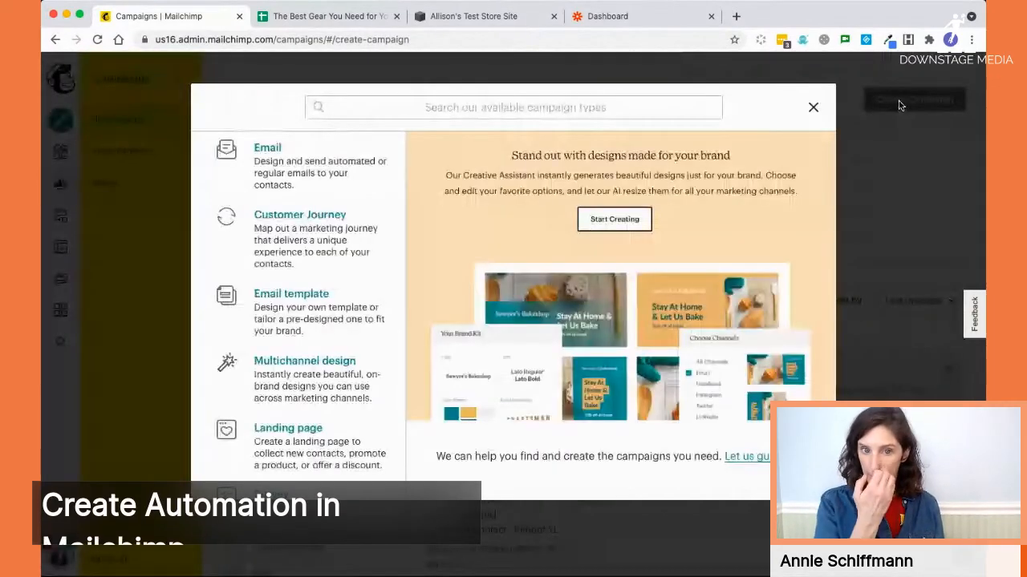
click(278, 172)
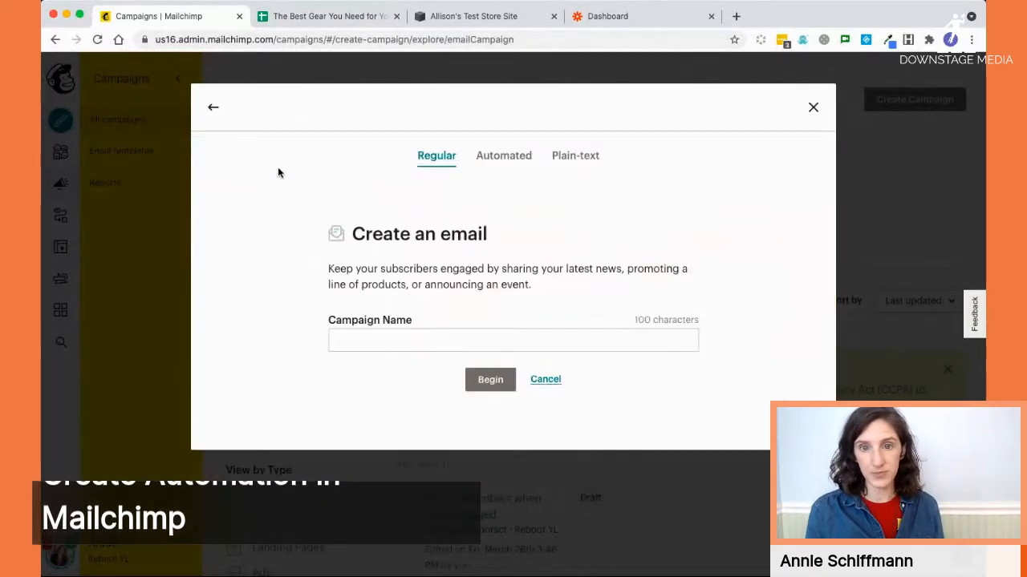
click(509, 158)
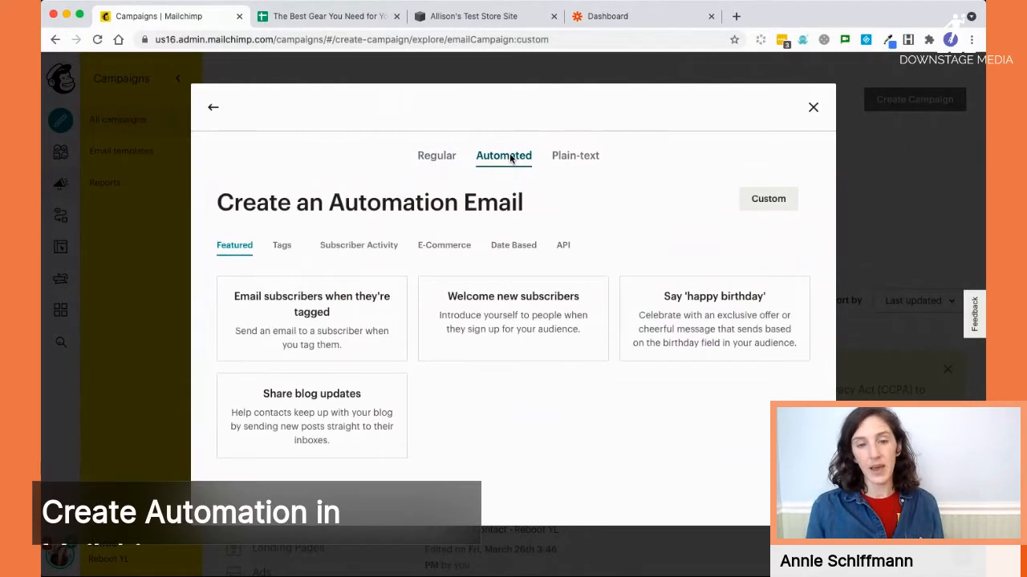
click(282, 312)
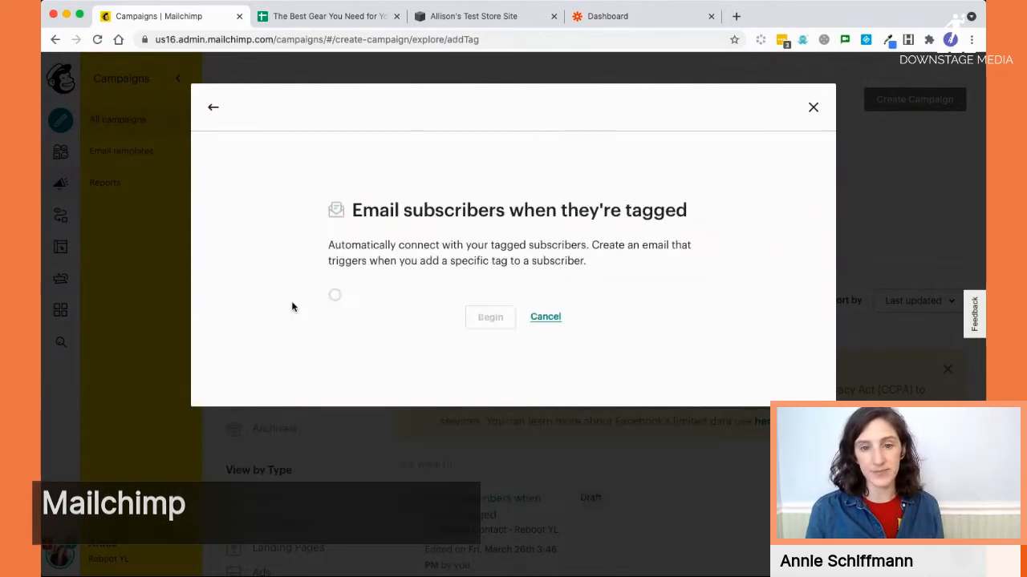
Append "best gear for your livestream lead magnet" to the campaign name and begin the automation for the Reboot YL audience.
click(555, 278)
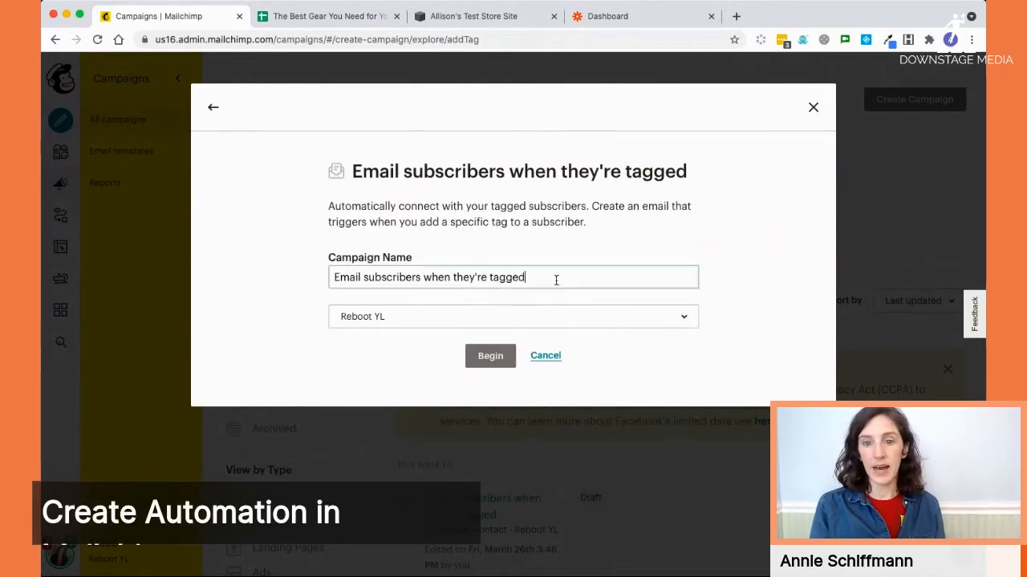
text(best)
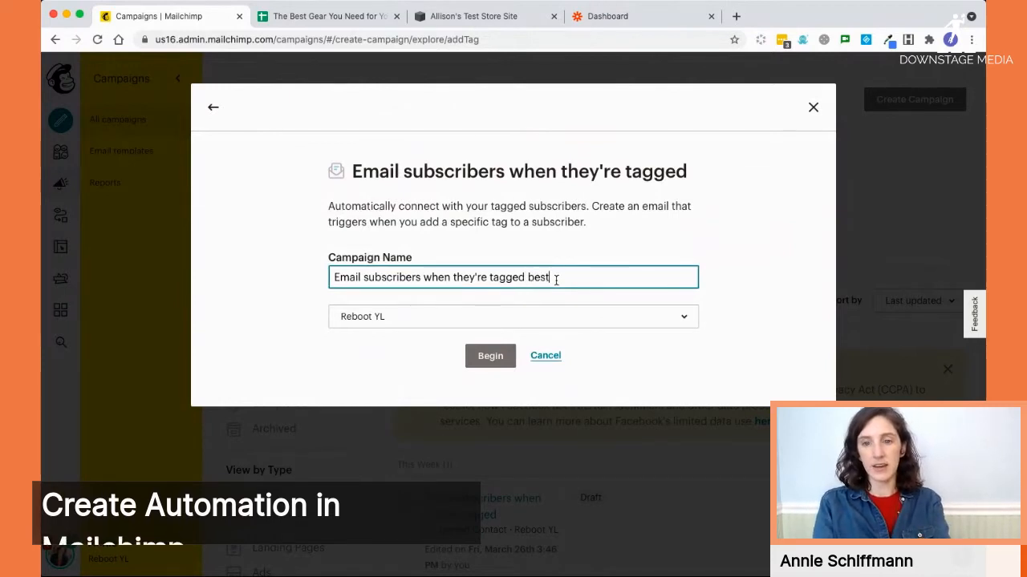
text( gear for yo)
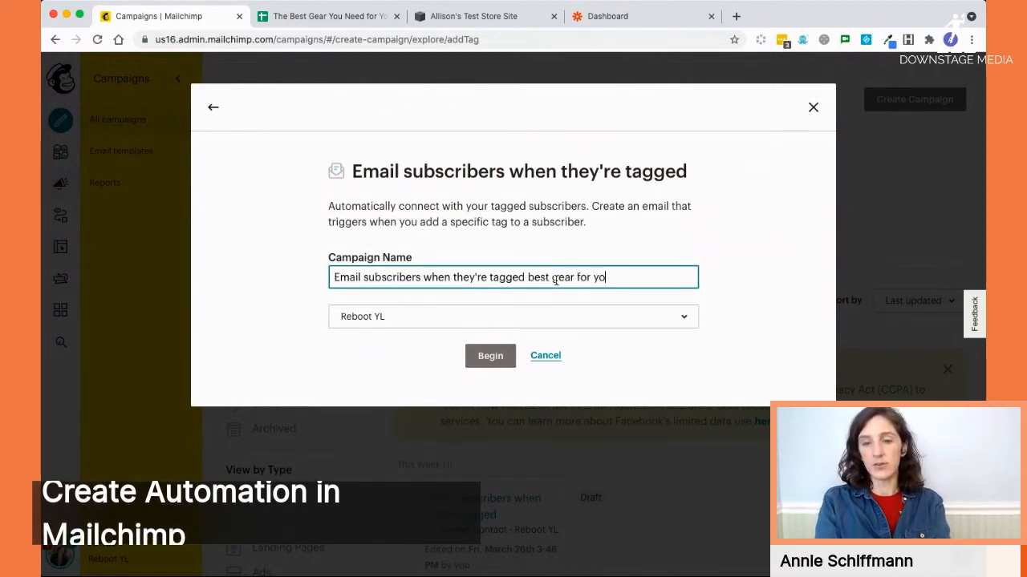
text(ur livestream)
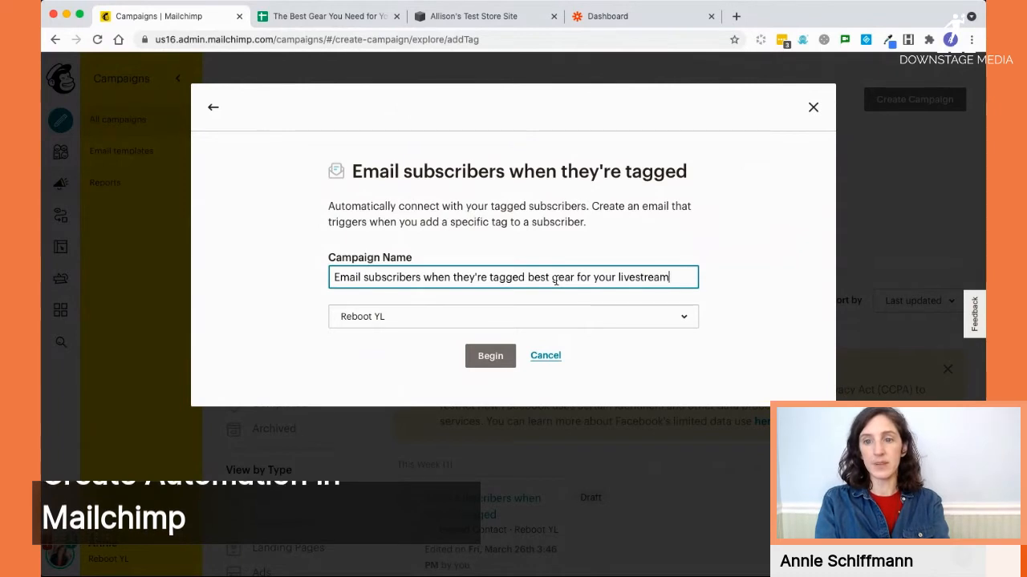
text( lead magnet)
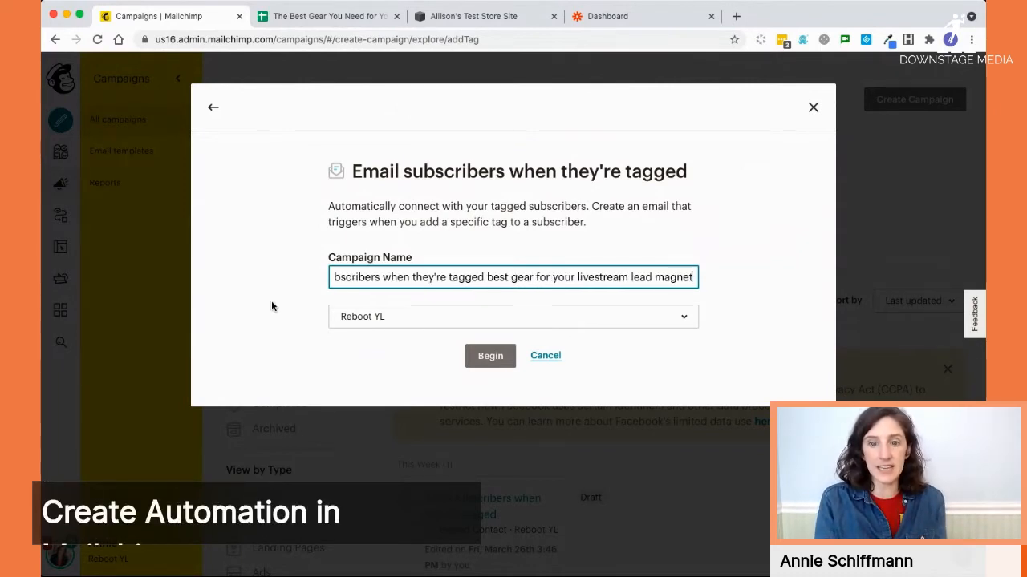
click(484, 357)
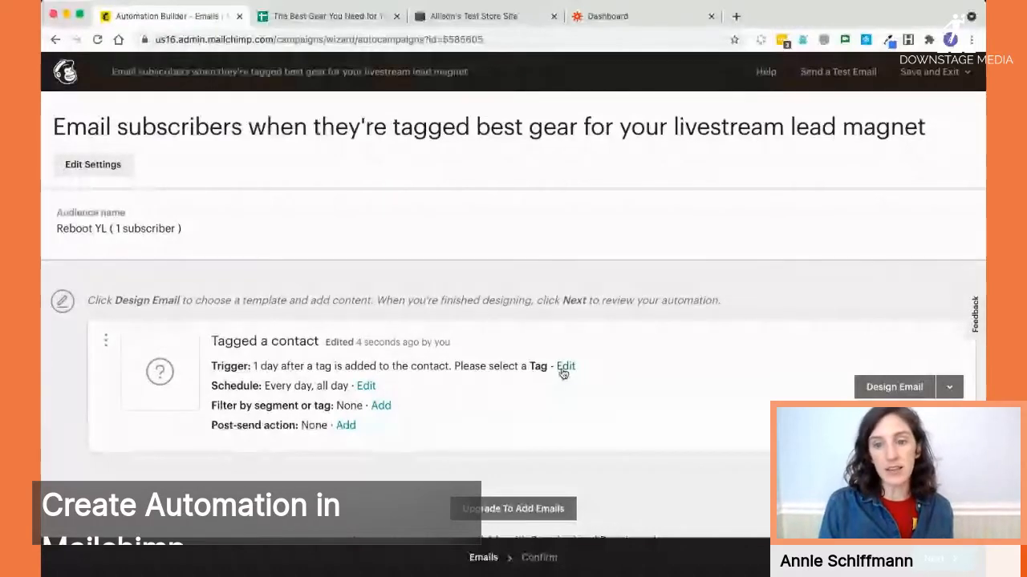
Update the automation trigger to send immediately after the tag "best gear for livestreams lead magnet" is added.
click(565, 367)
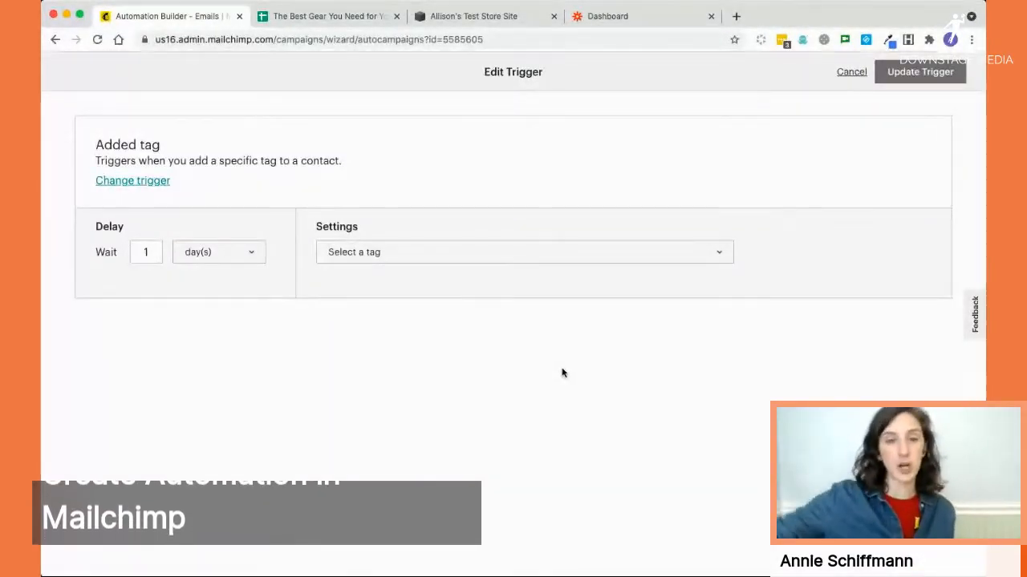
click(219, 252)
click(220, 222)
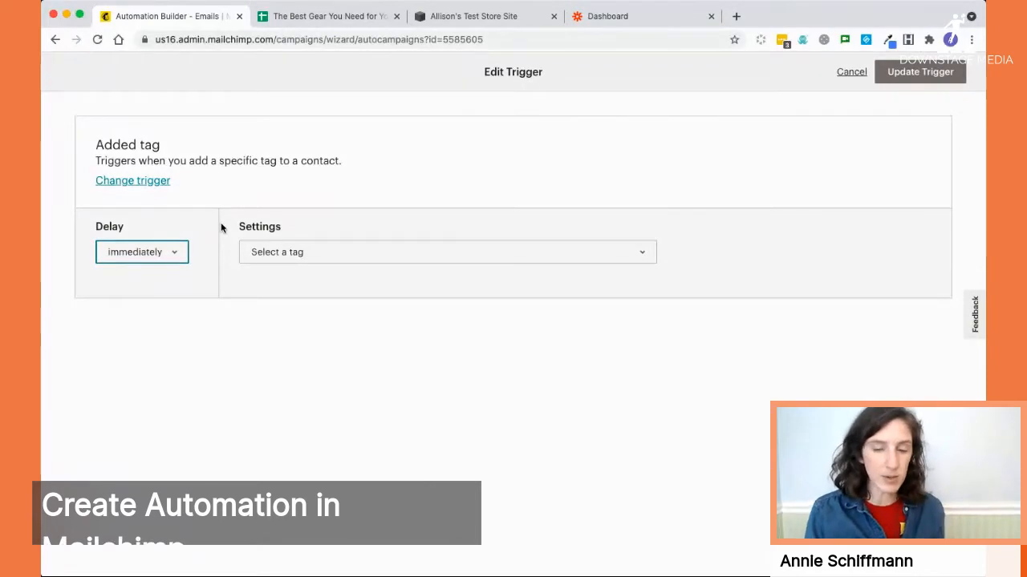
click(256, 253)
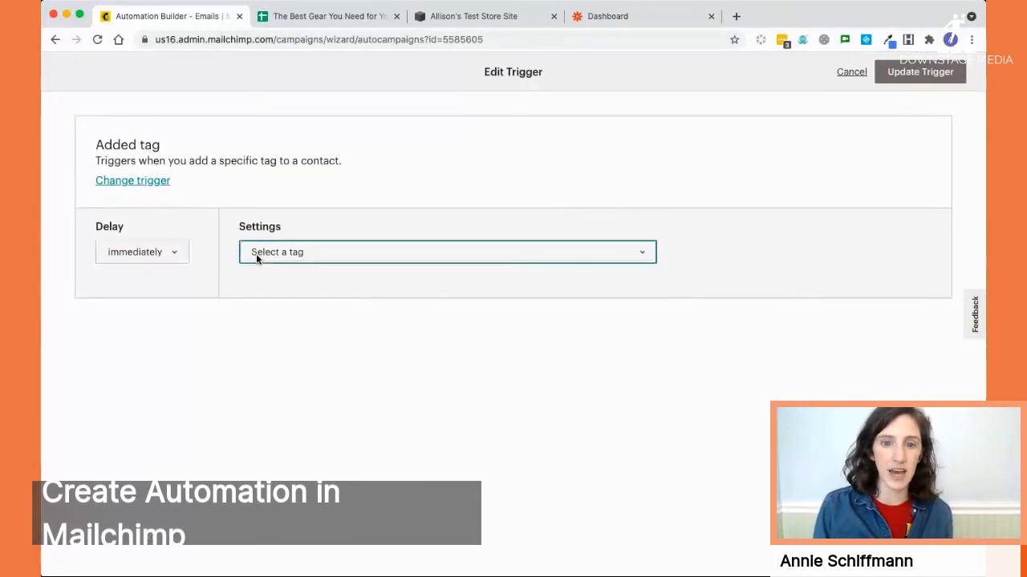
click(256, 260)
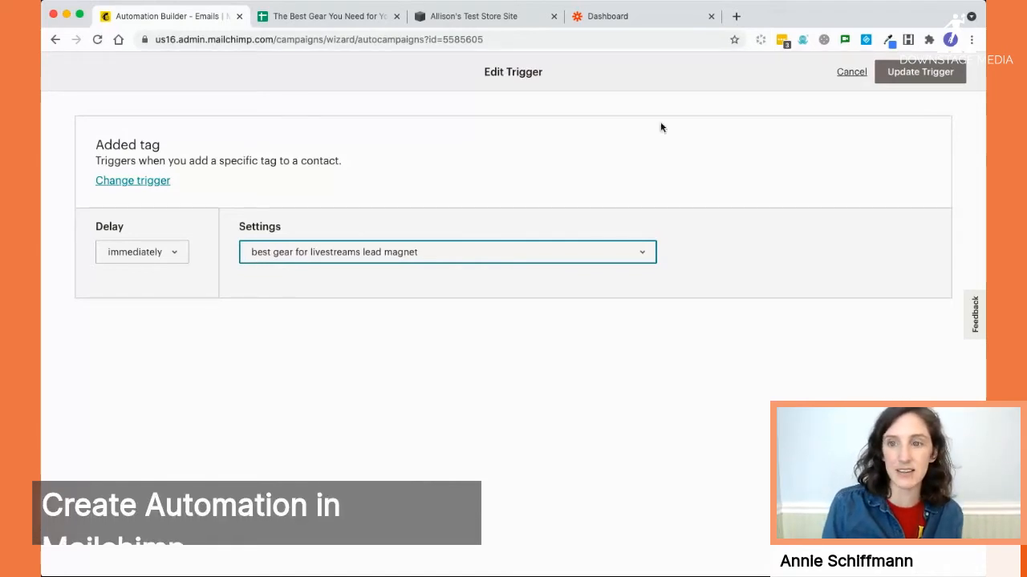
click(899, 82)
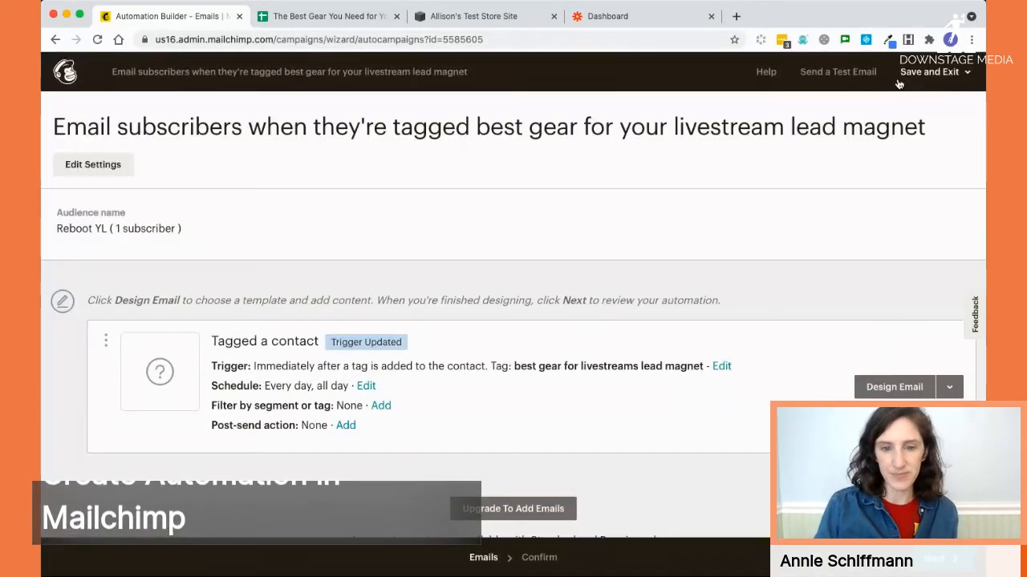
Begin designing the automation's email and name it "best gear lead magnet delivery".
click(882, 389)
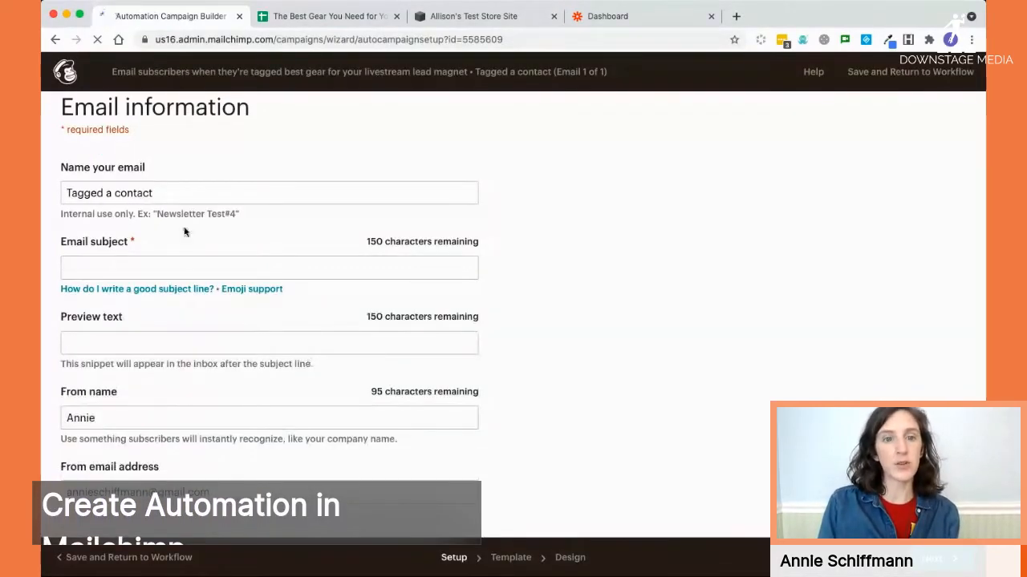
click(147, 186)
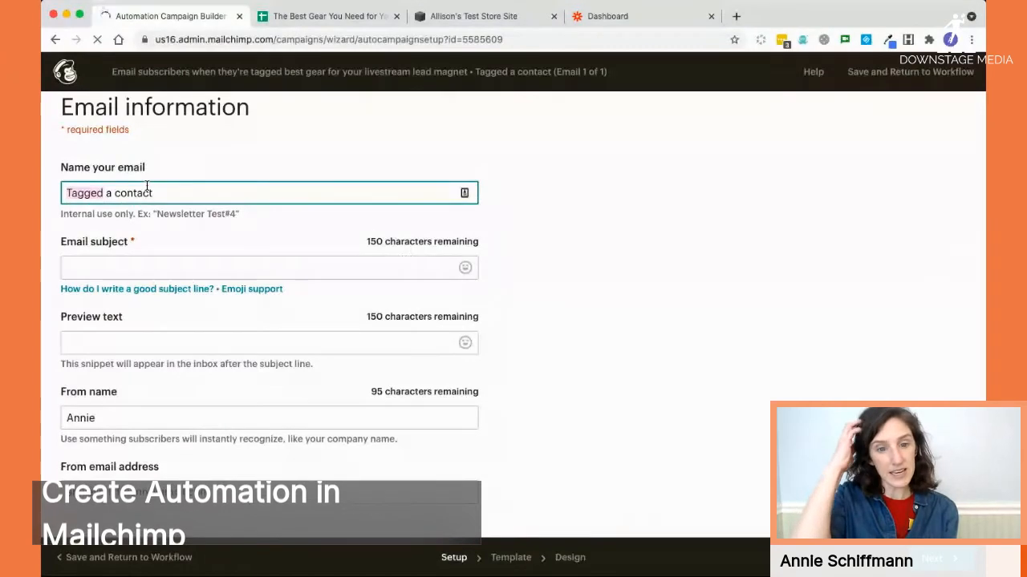
click(102, 490)
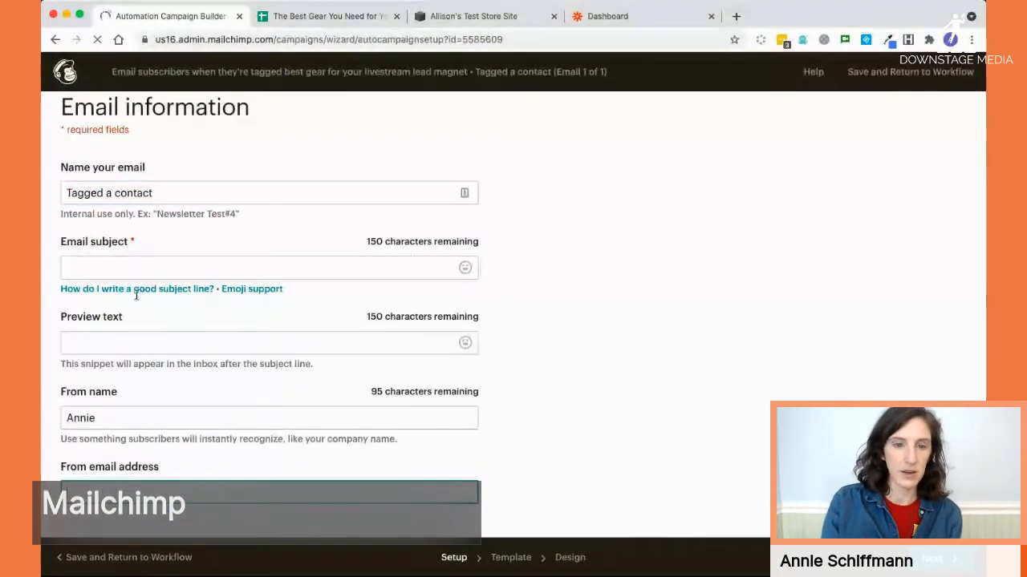
click(159, 192)
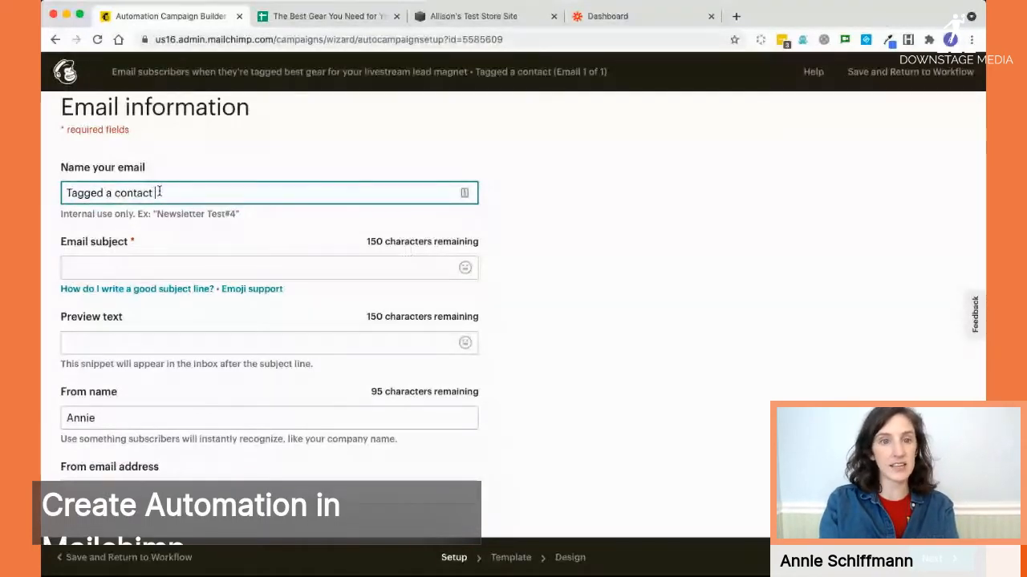
text(best)
key(BackSpace)
key(BackSpace)
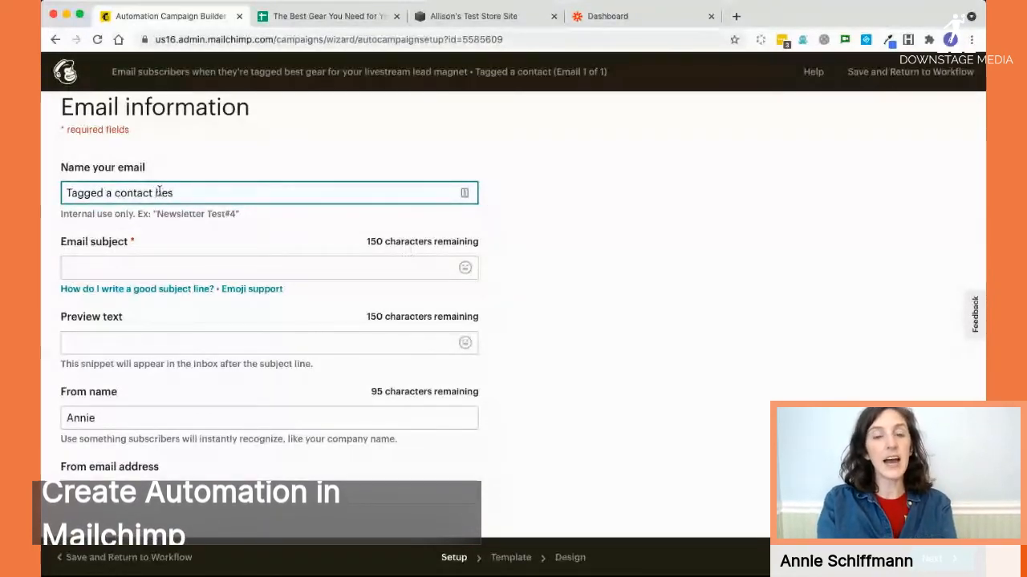
key(BackSpace)
key(BackSpace)
key(BackSpace)
key(BackSpace)
key(BackSpace)
key(BackSpace)
key(BackSpace)
key(BackSpace)
key(BackSpace)
key(BackSpace)
key(BackSpace)
key(BackSpace)
key(BackSpace)
key(BackSpace)
key(BackSpace)
key(BackSpace)
key(BackSpace)
key(BackSpace)
key(BackSpace)
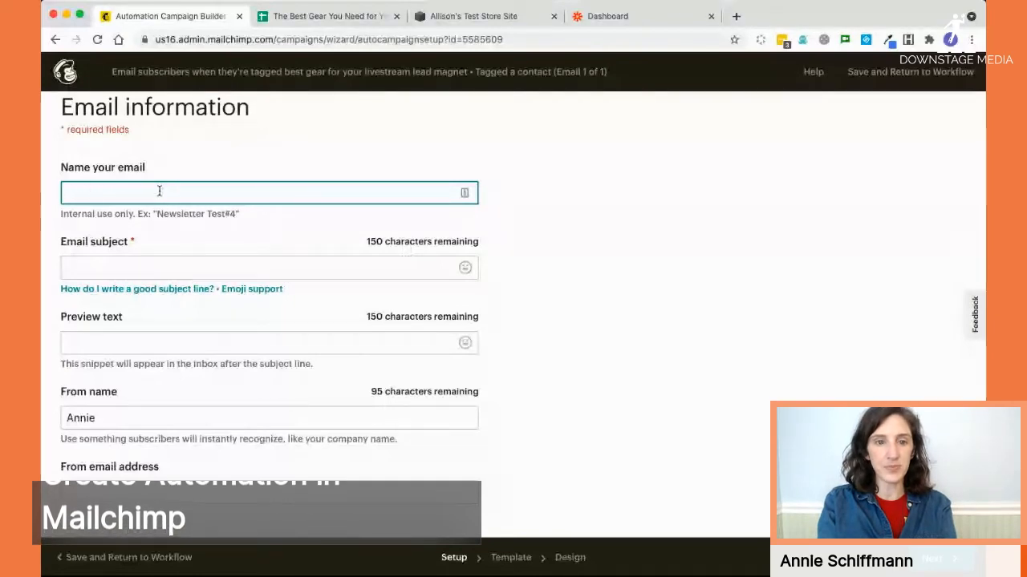
text(best)
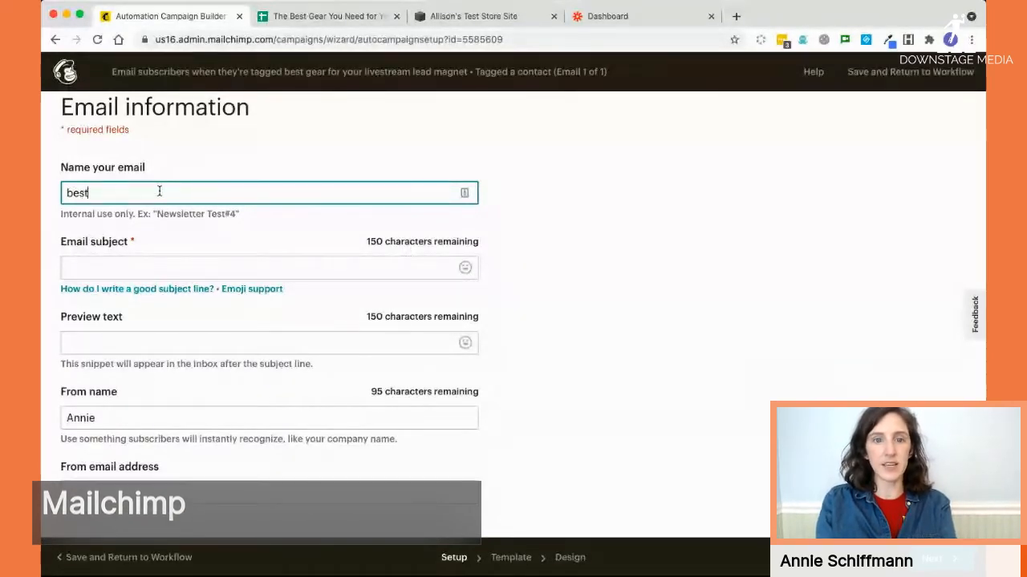
key(Down)
key(Return)
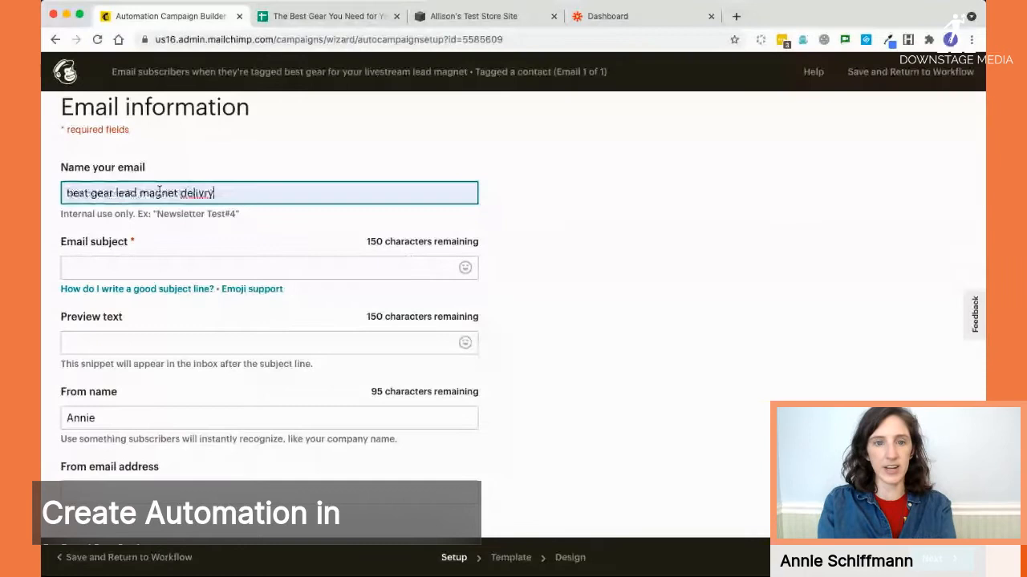
click(202, 193)
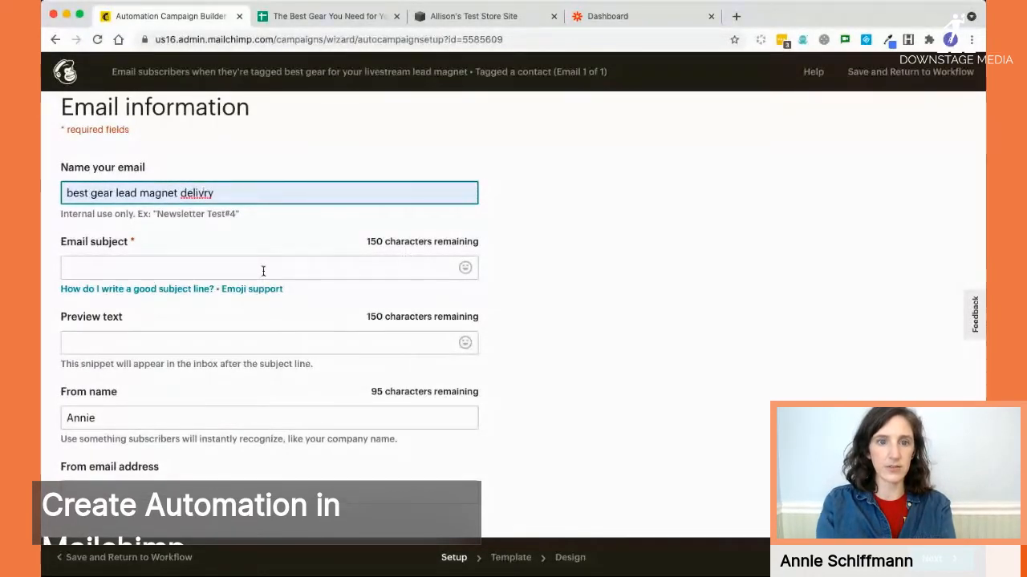
text(er)
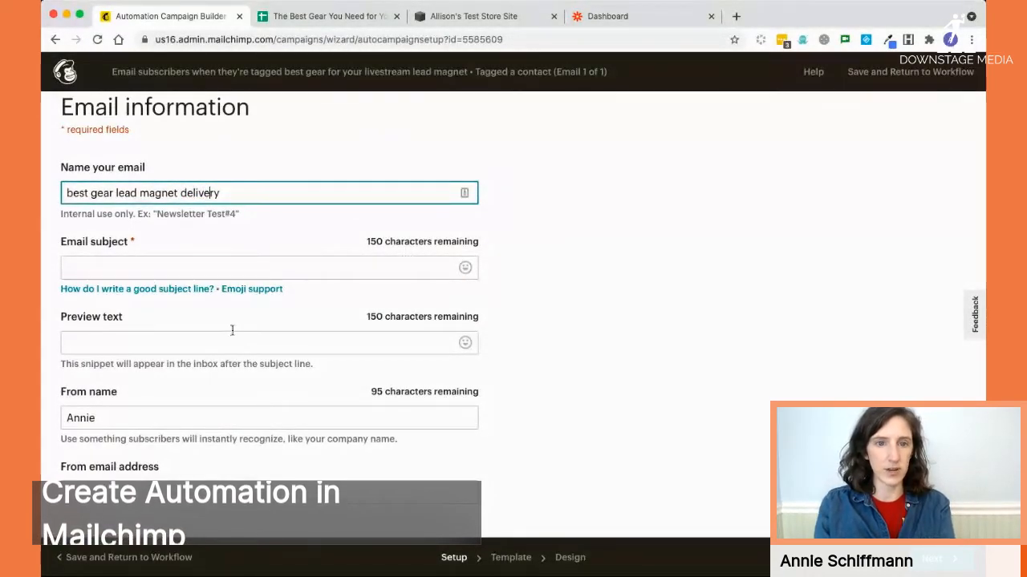
Set the email's subject to "here you go! best gear for your livestream".
click(186, 269)
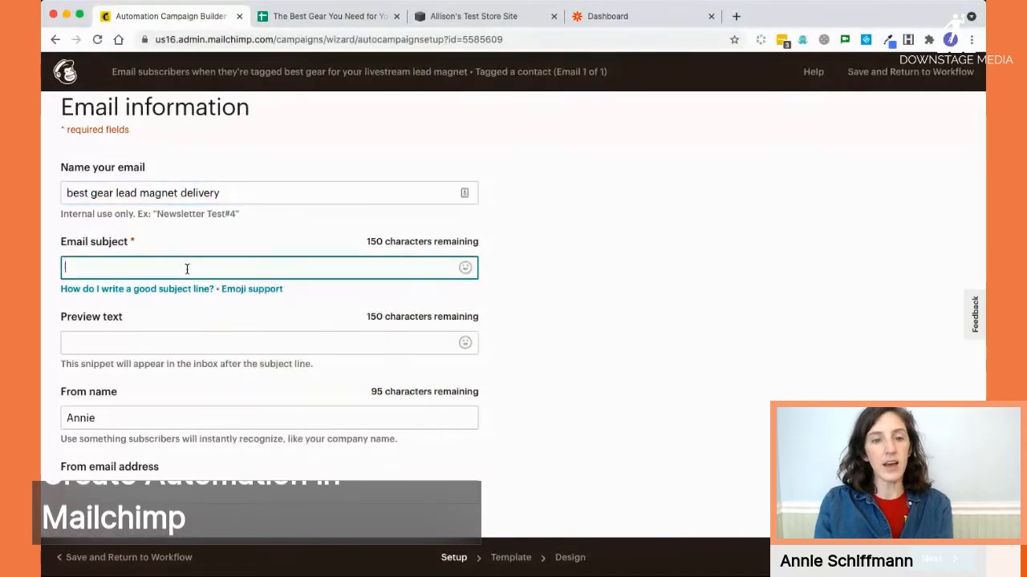
text(here you go)
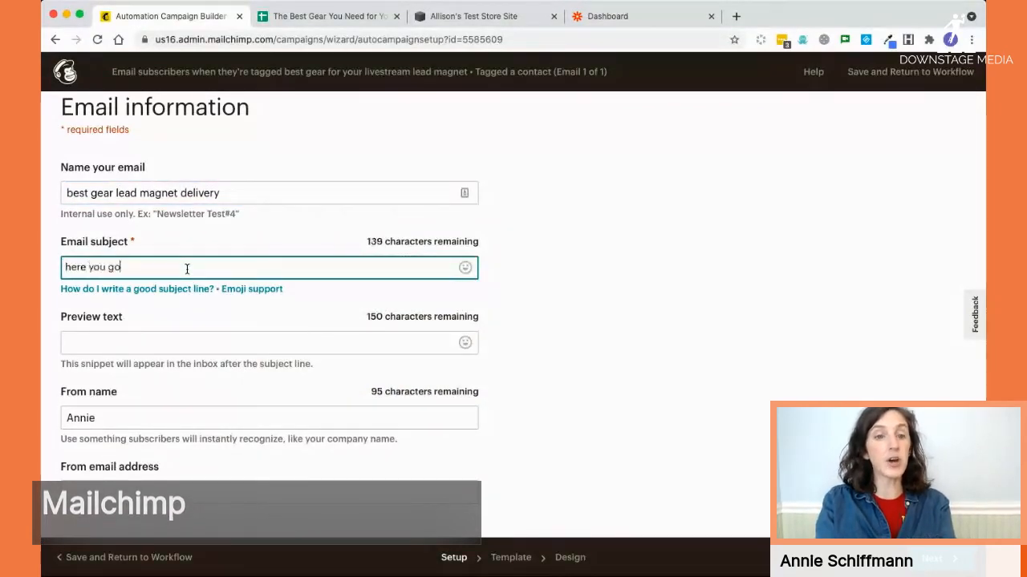
text(! best gea)
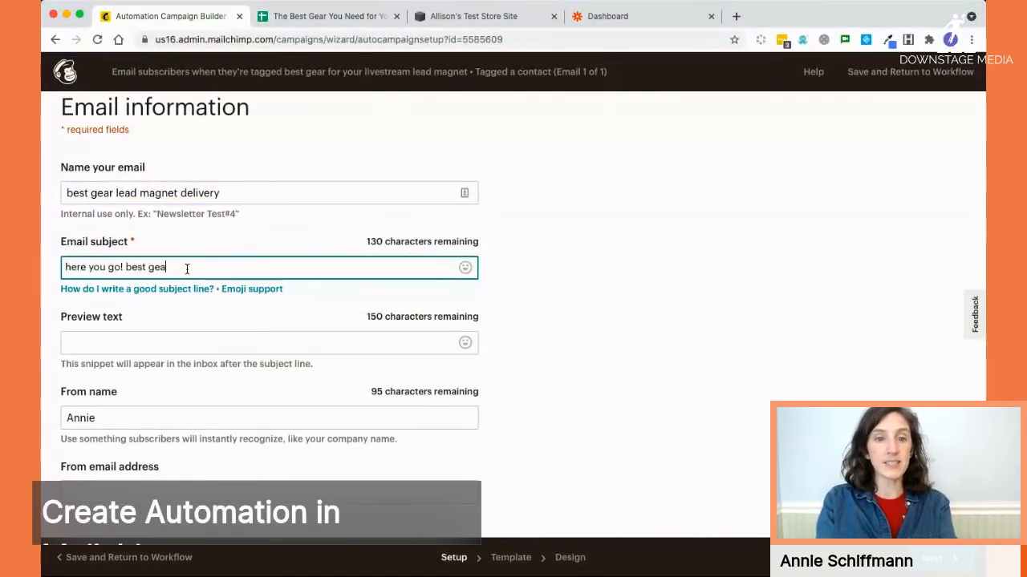
text(r f)
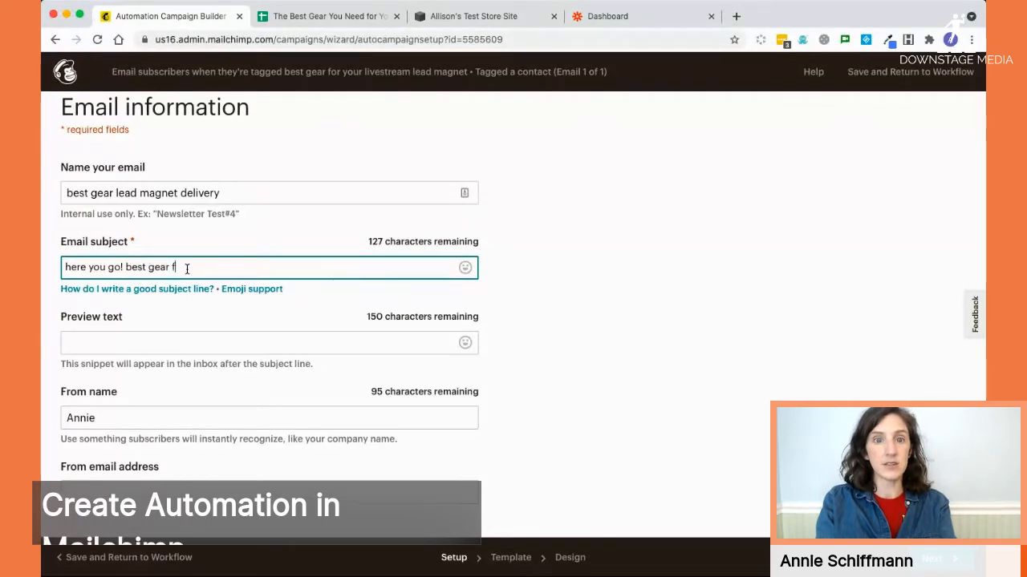
text(or your livetream)
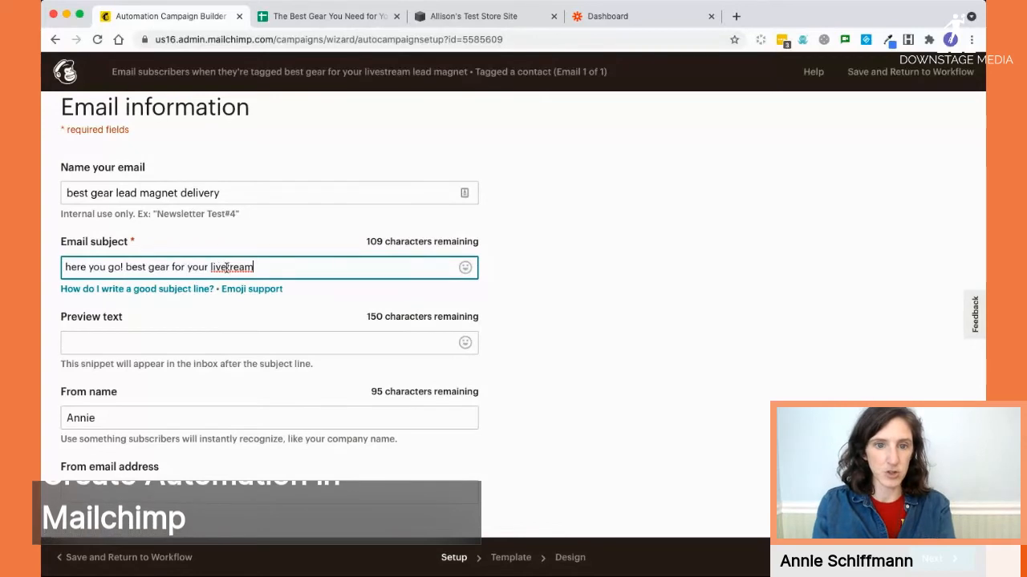
click(226, 267)
text(s)
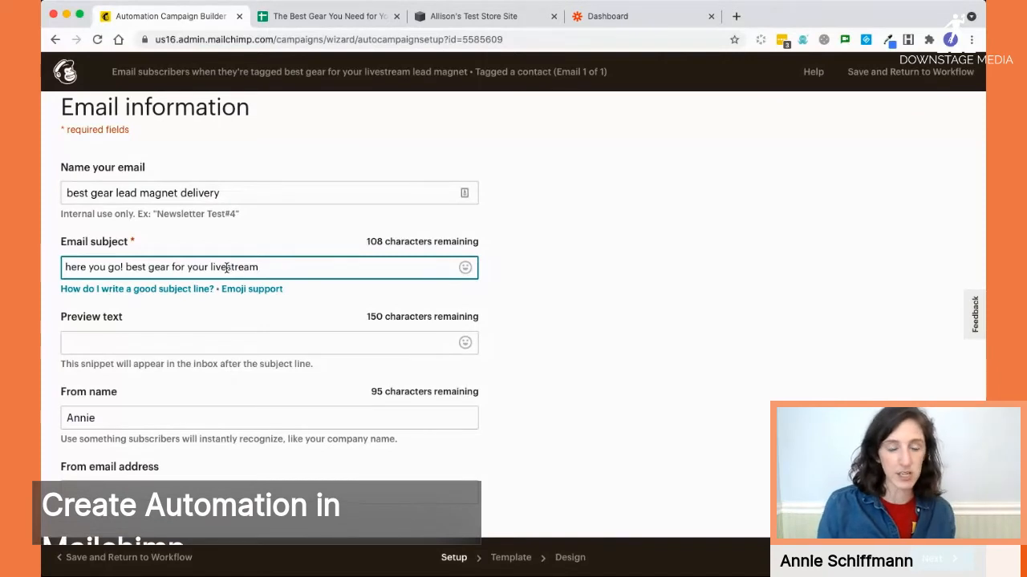
Copy the email's subject line into its preview text.
triple_click(89, 267)
key(super+c)
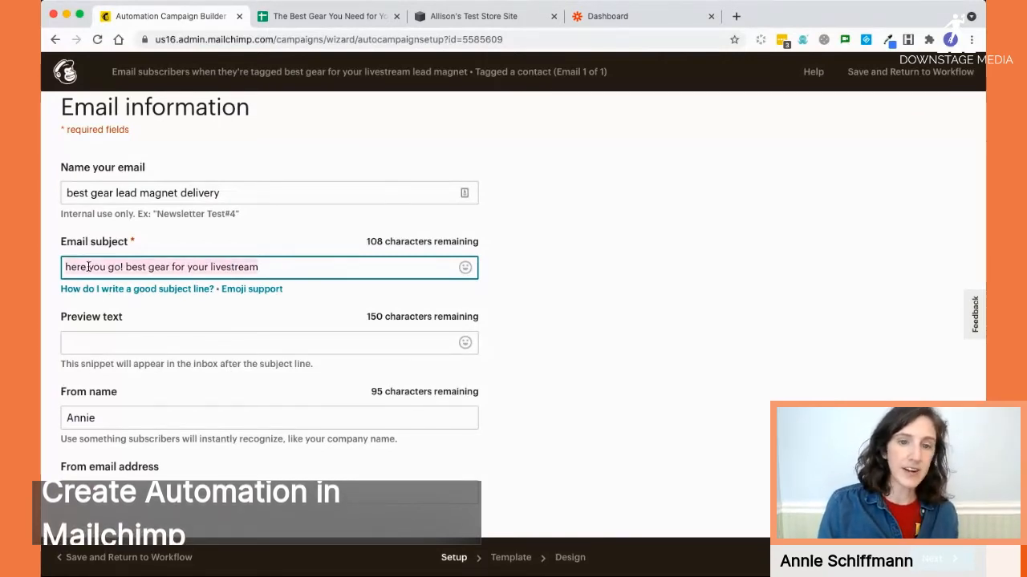
click(88, 343)
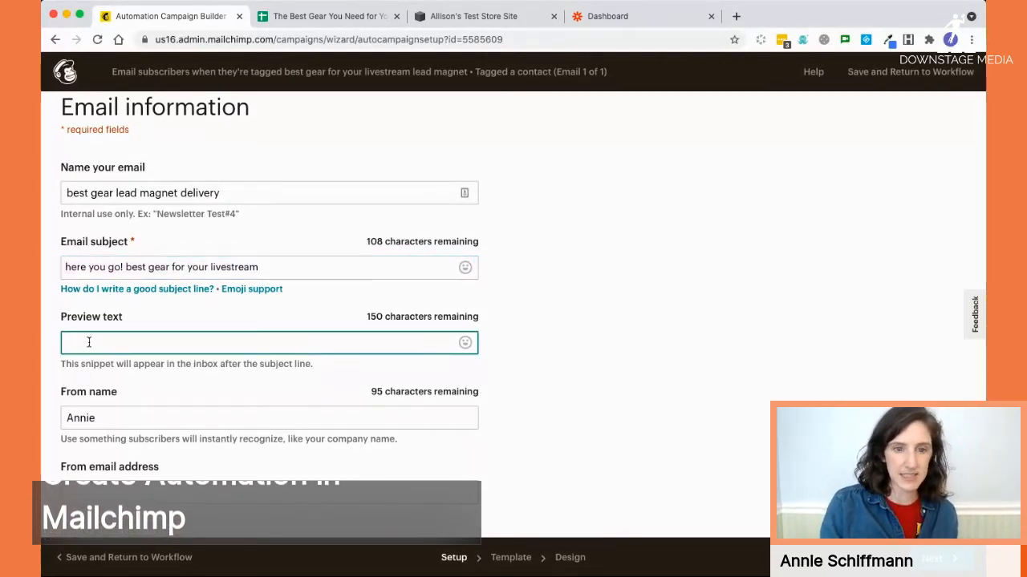
key(super+v)
Set the email's from name to the sender's full name.
click(110, 419)
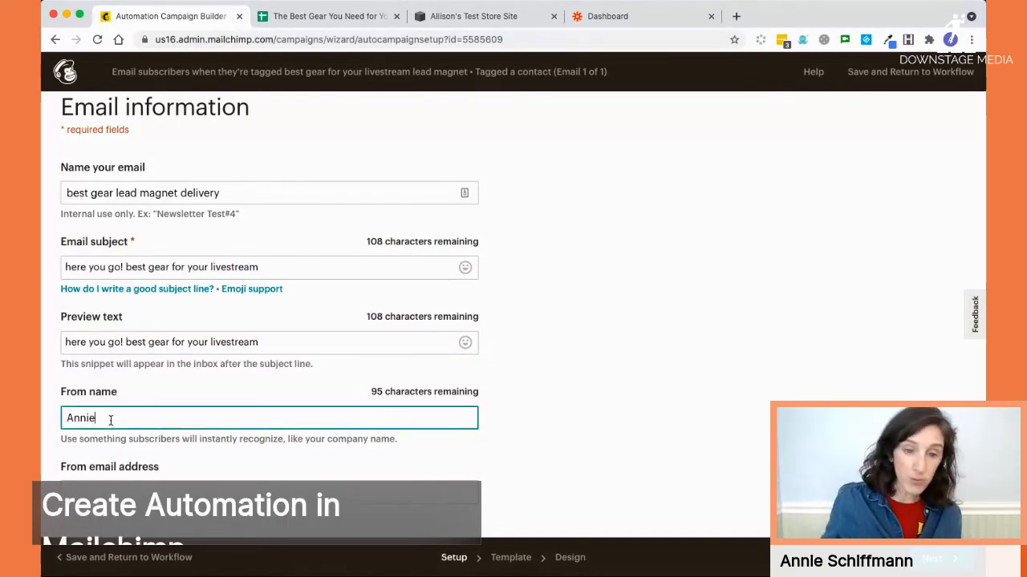
scroll(288, 410, down, 1)
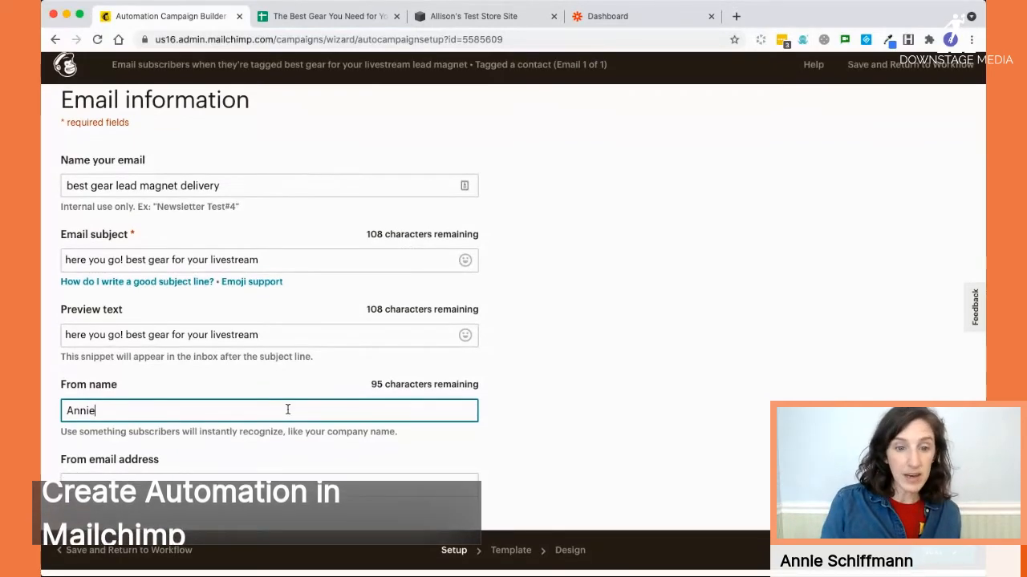
key(Up)
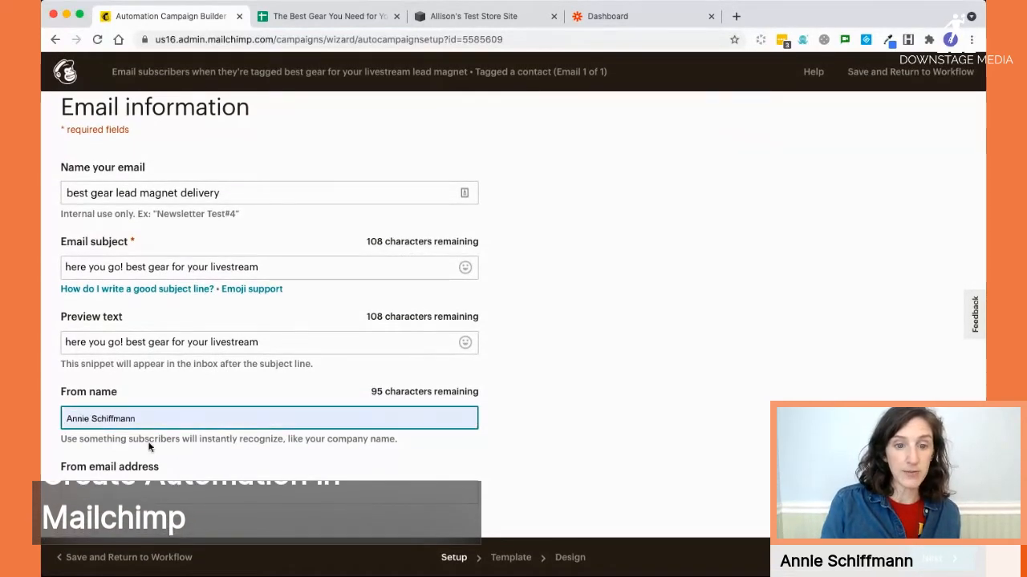
key(Return)
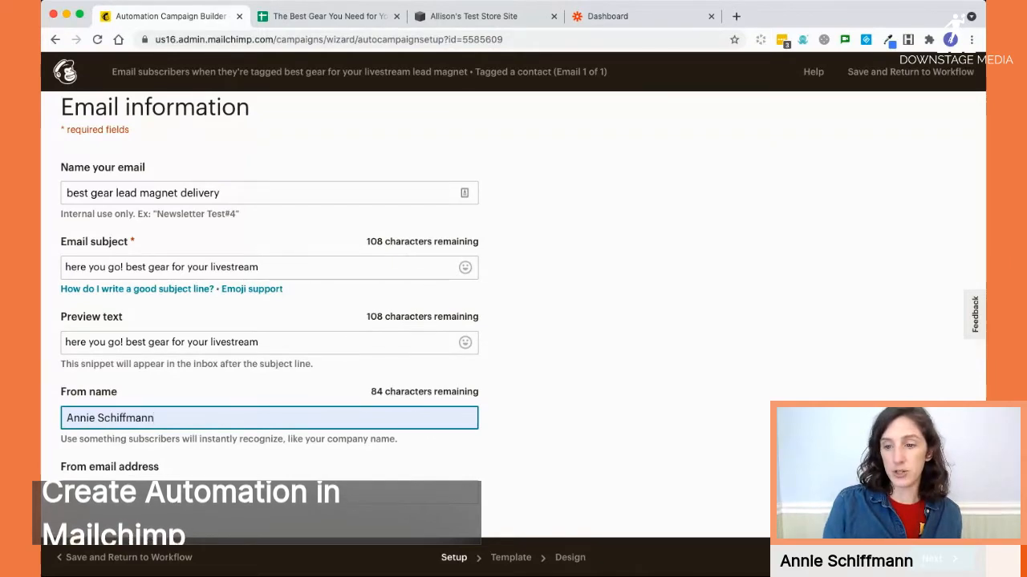
Fill in the sender's from email address and continue to the template selection.
click(931, 566)
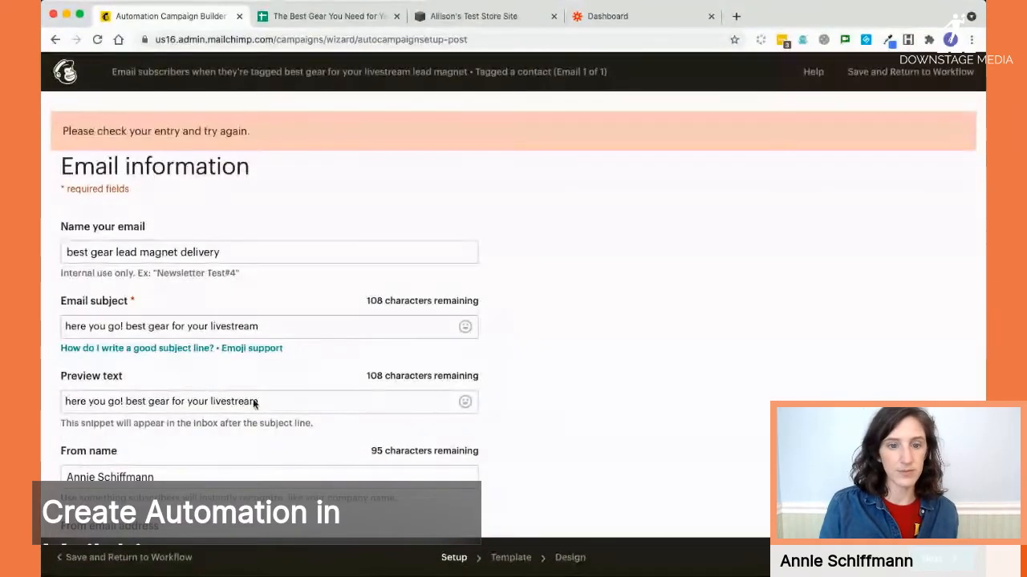
scroll(233, 440, down, 1)
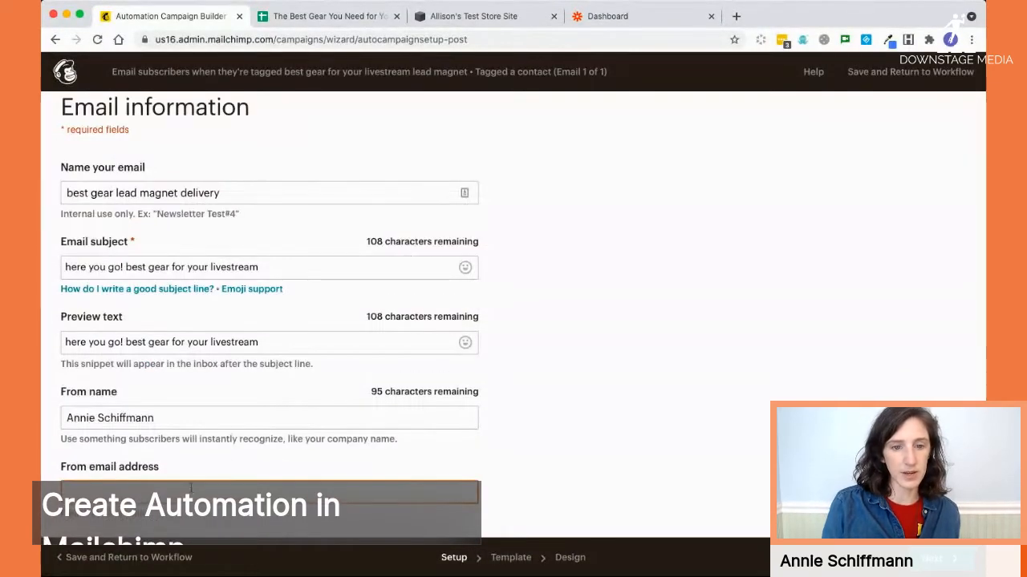
click(235, 418)
click(159, 489)
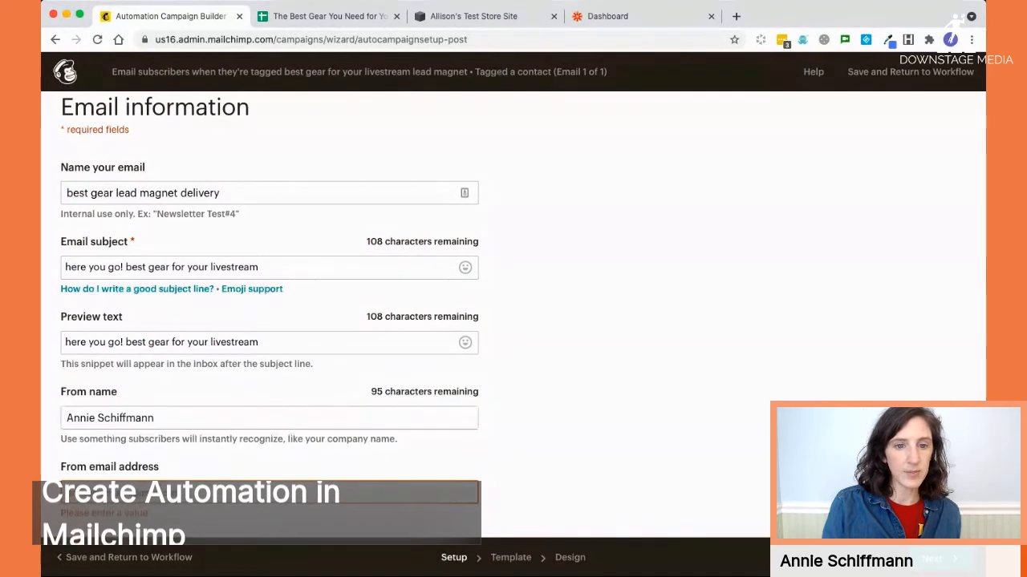
click(121, 518)
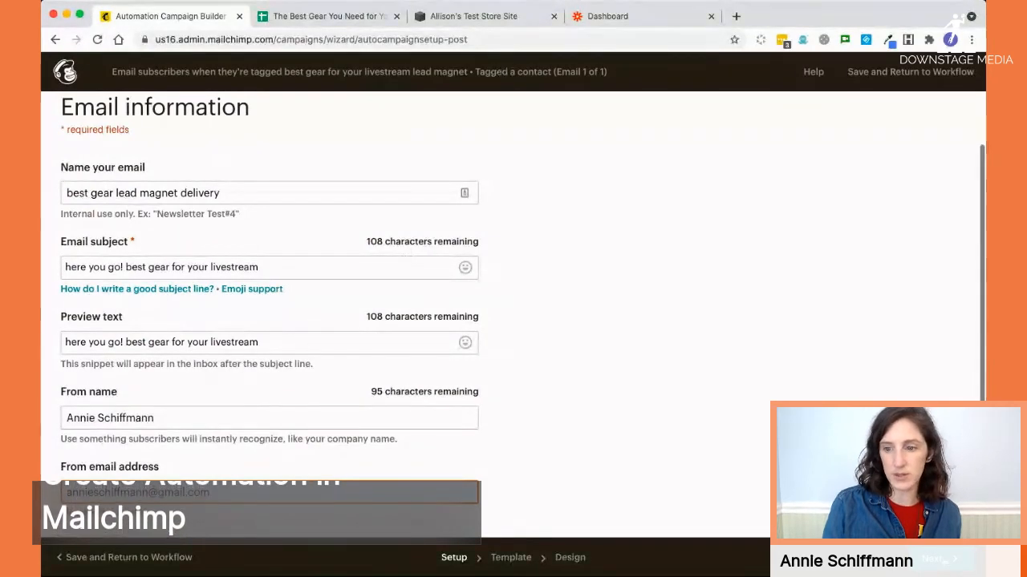
click(943, 560)
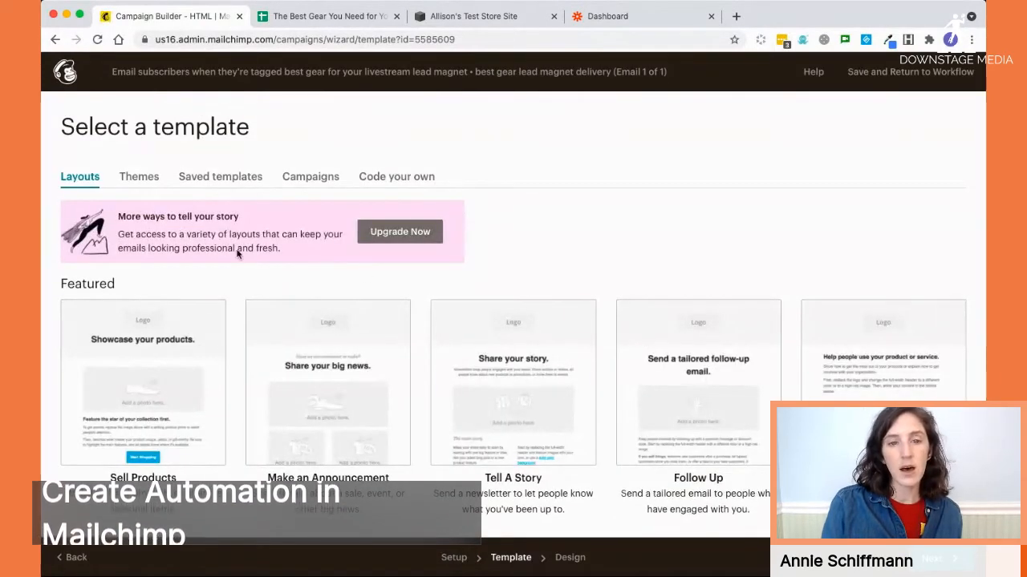
Choose the basic Simple Text layout as the automation email's template.
click(227, 177)
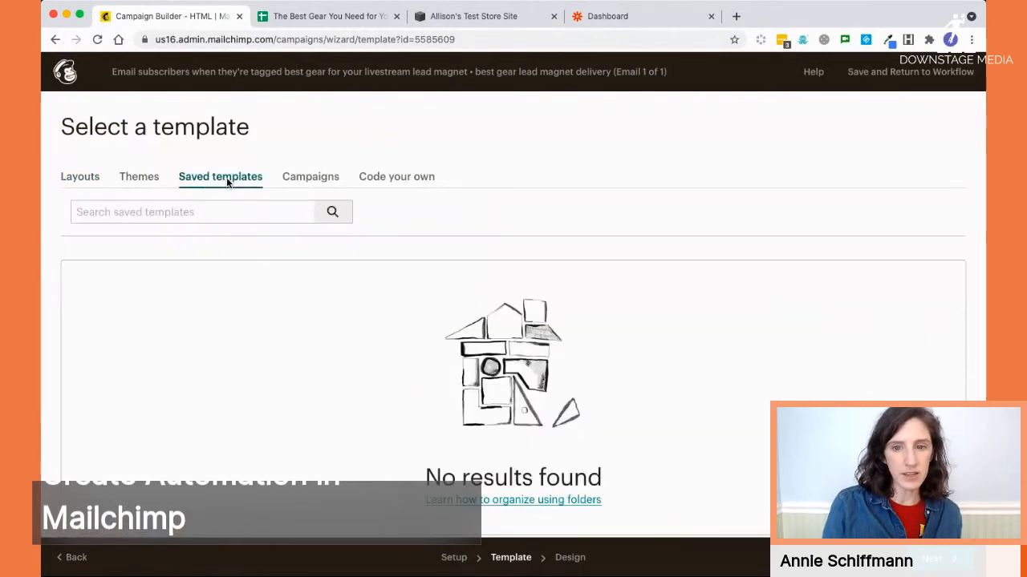
click(82, 176)
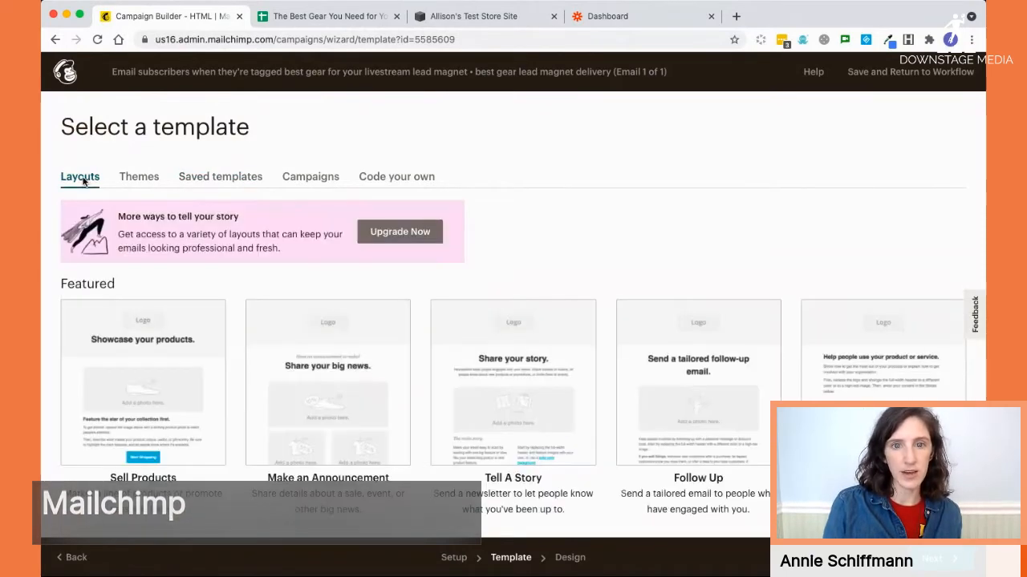
click(311, 177)
click(81, 171)
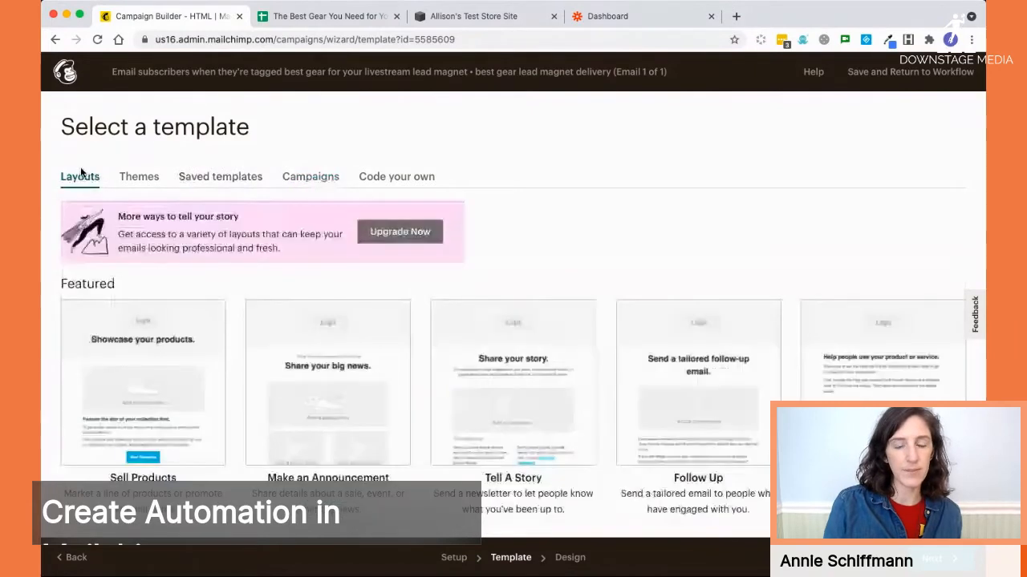
scroll(241, 382, down, 5)
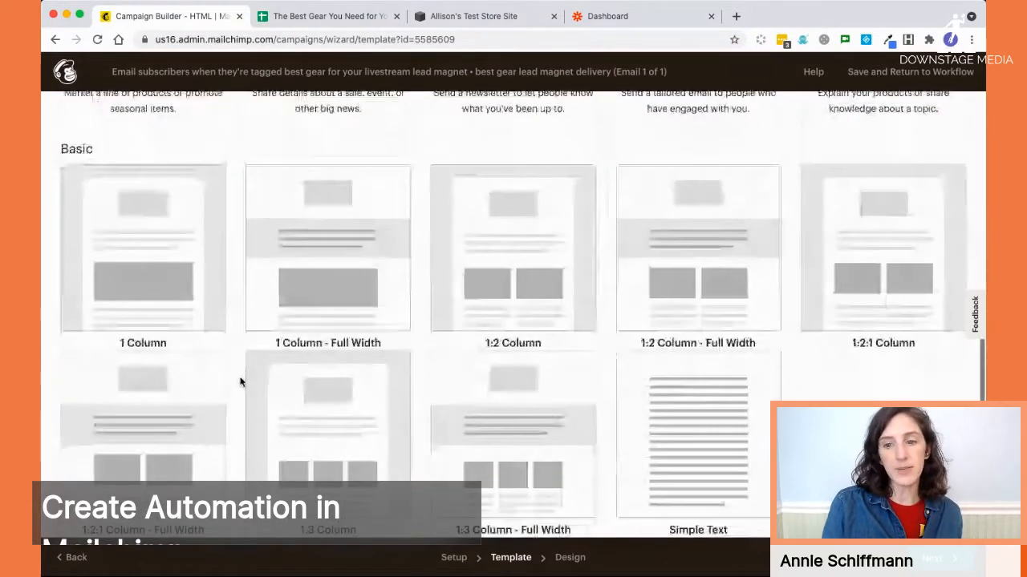
click(680, 438)
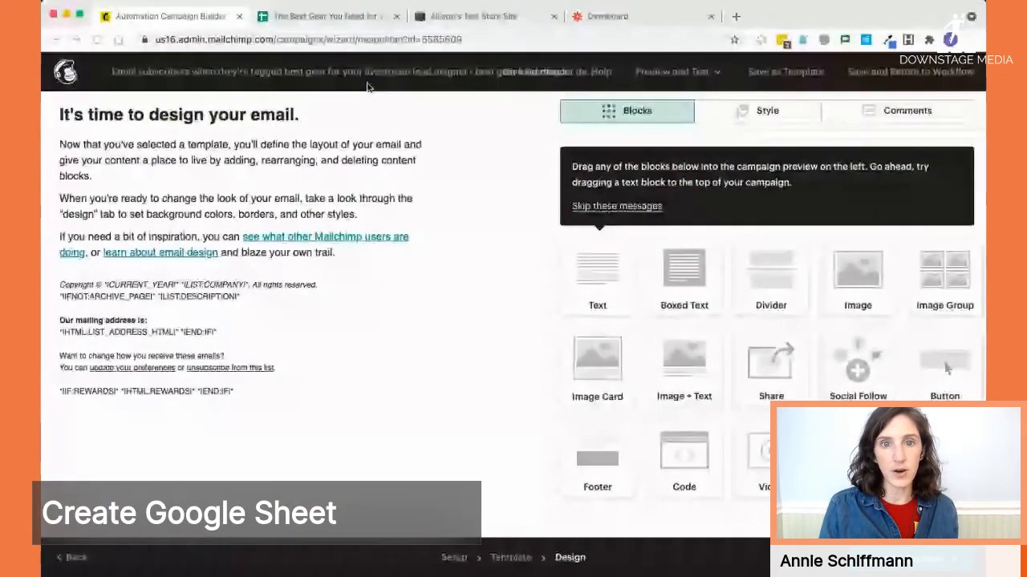
Switch to the Google Sheet "The Best Gear You Need for Your Live Stream" and clear the contents of cells A1:C2.
click(345, 18)
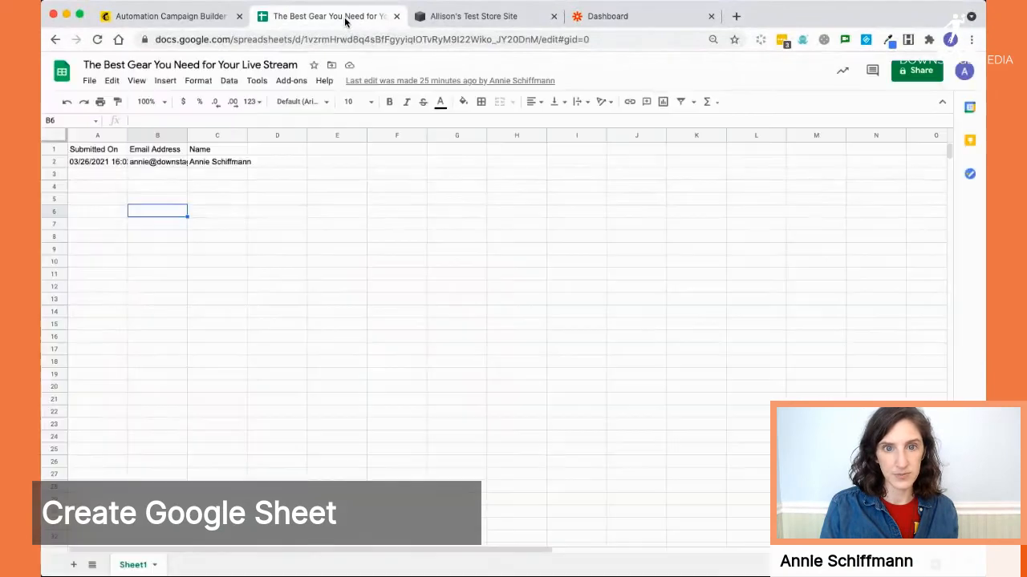
click(177, 163)
key(BackSpace)
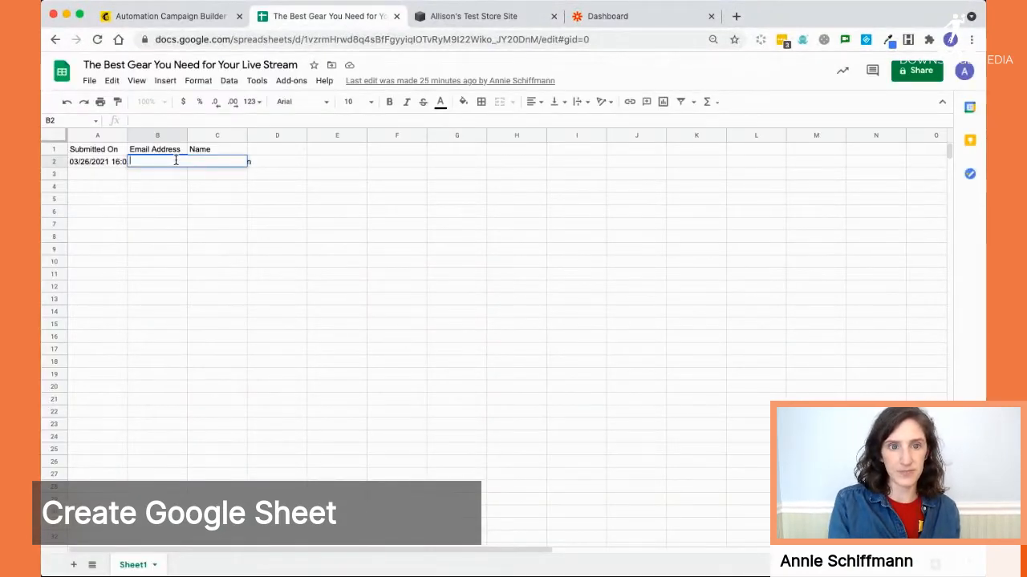
click(99, 150)
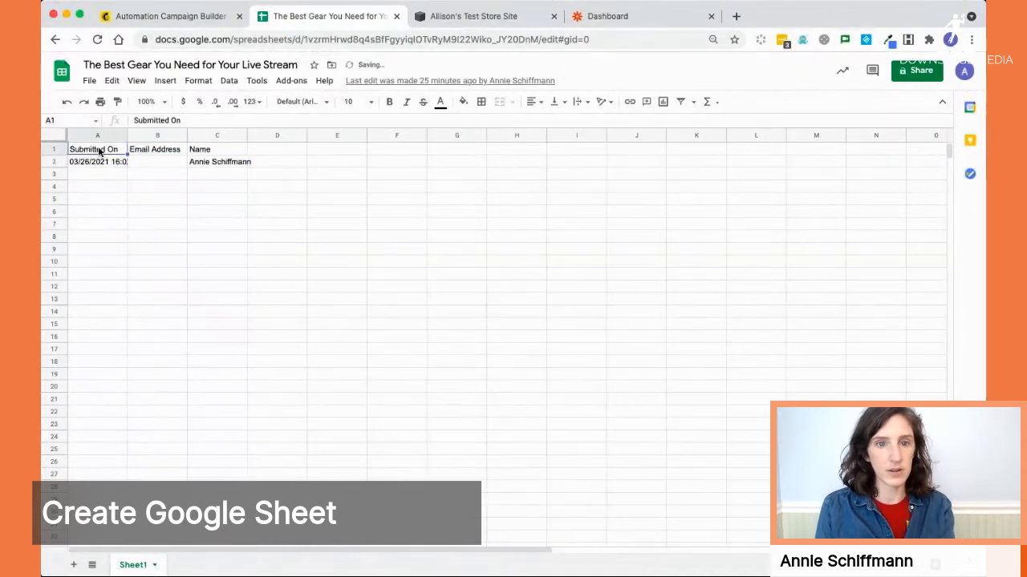
shift+click(220, 161)
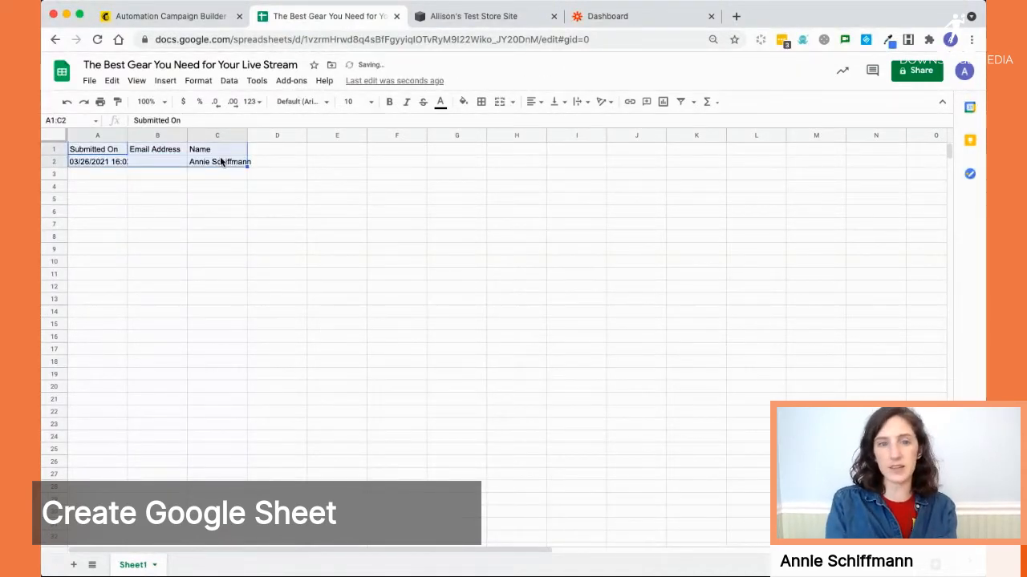
key(Delete)
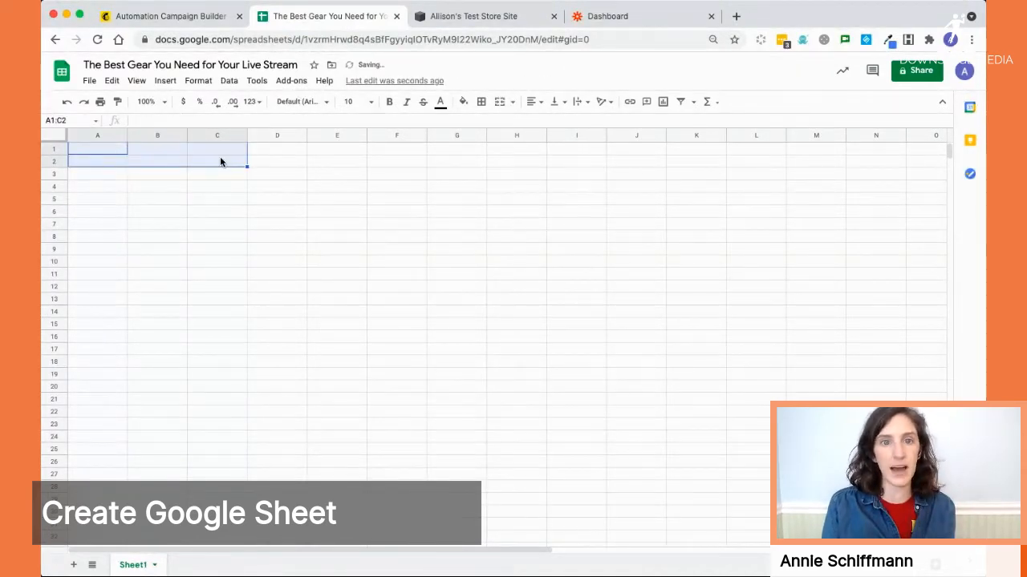
click(153, 65)
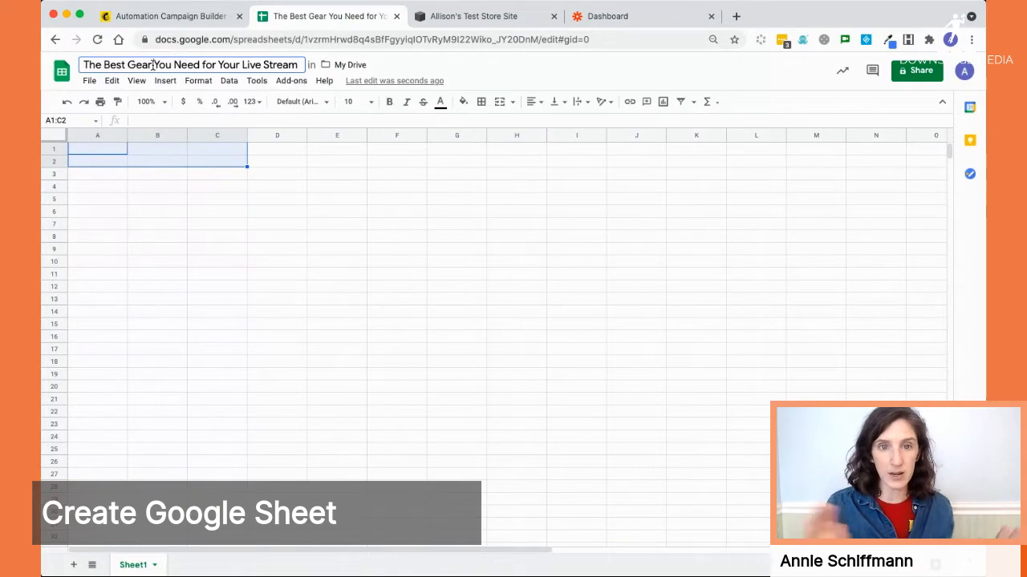
triple_click(152, 65)
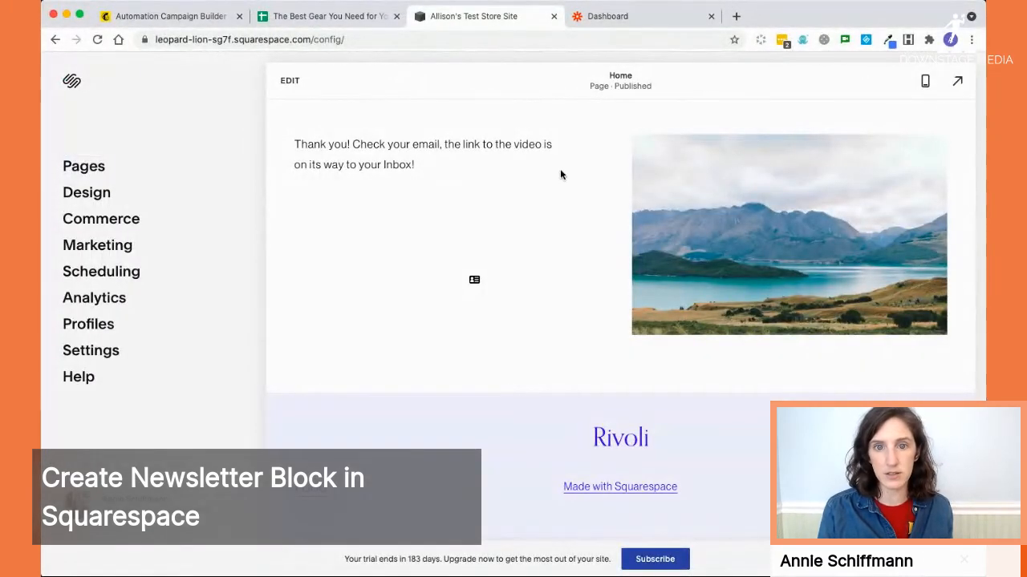
Open the Home page of the Squarespace test store site for editing.
scroll(552, 184, up, 10)
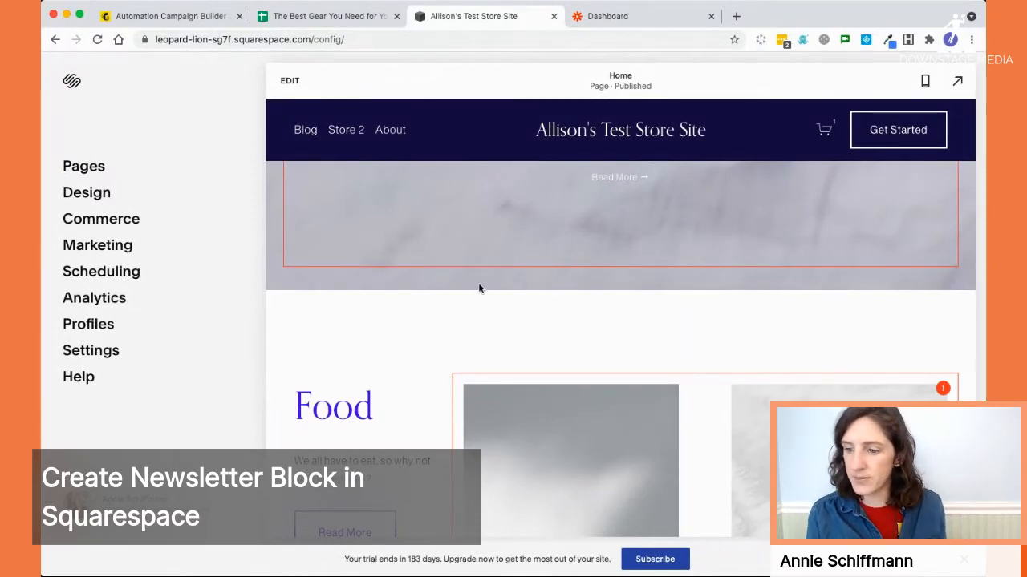
scroll(571, 309, down, 10)
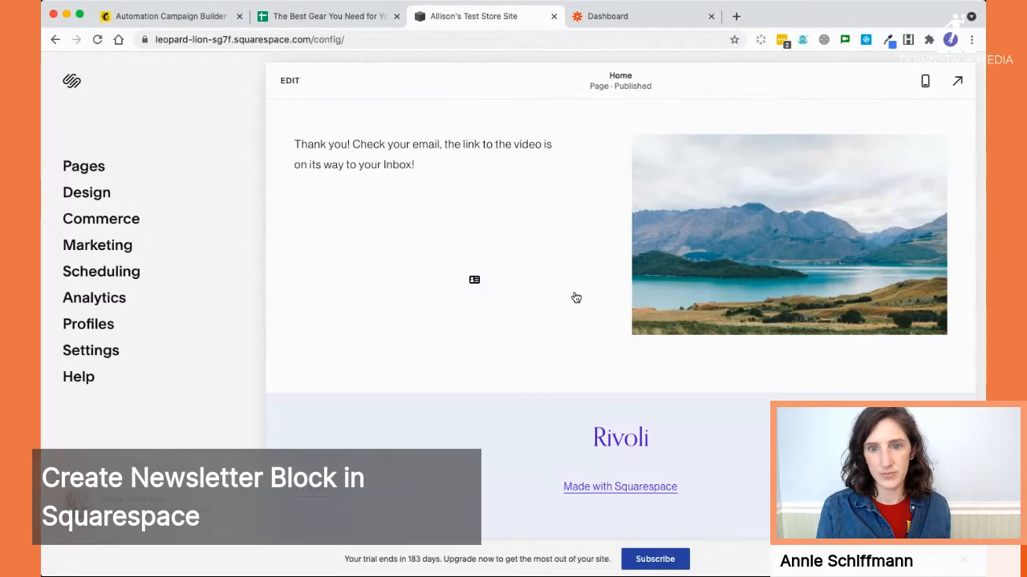
scroll(499, 208, up, 3)
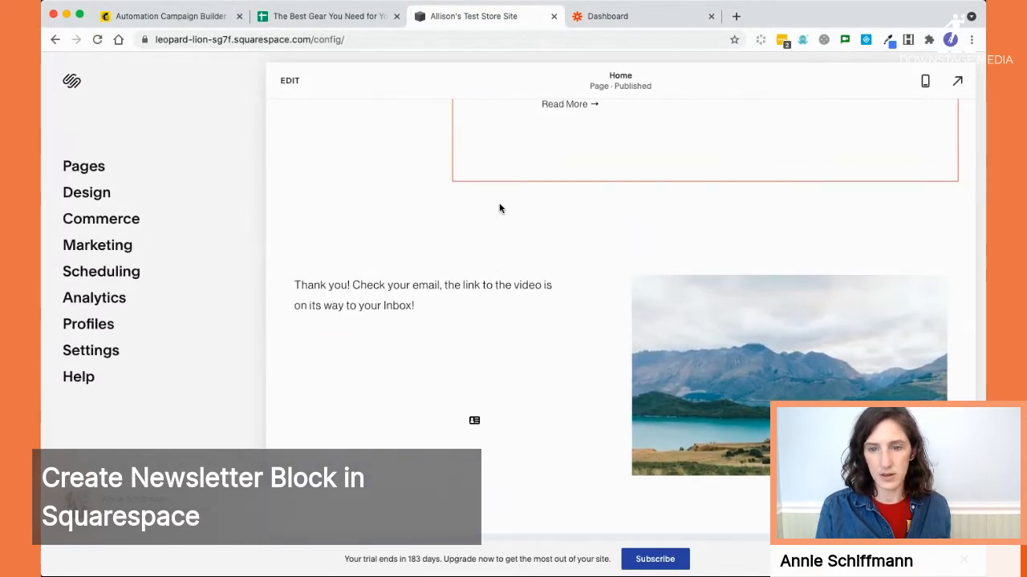
click(290, 82)
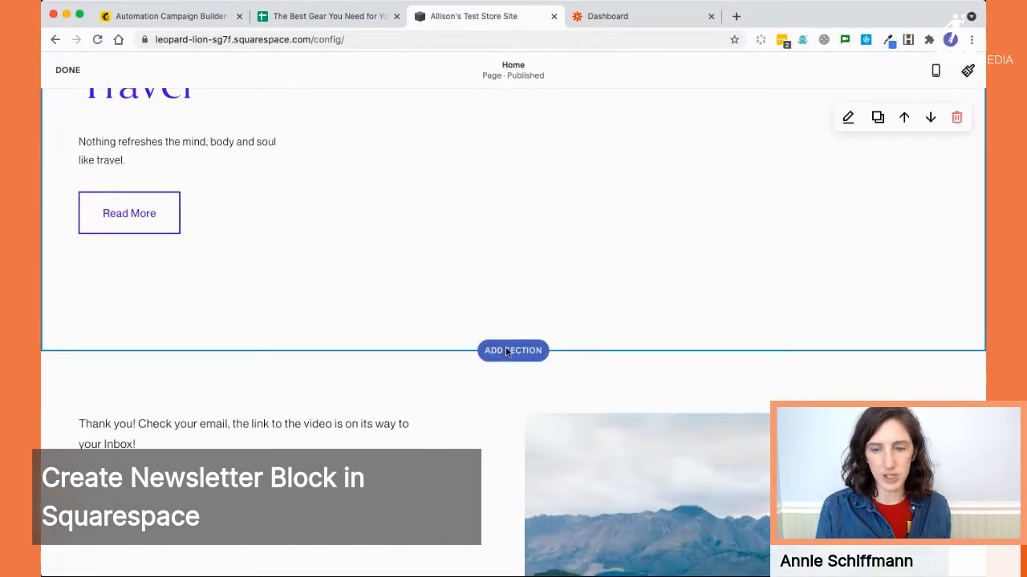
scroll(561, 390, down, 3)
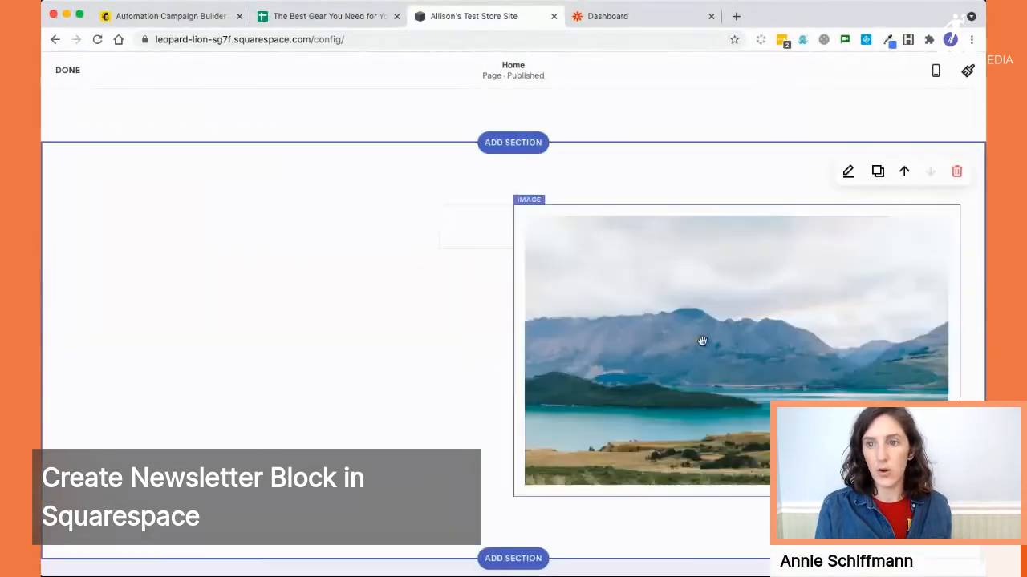
scroll(705, 337, down, 5)
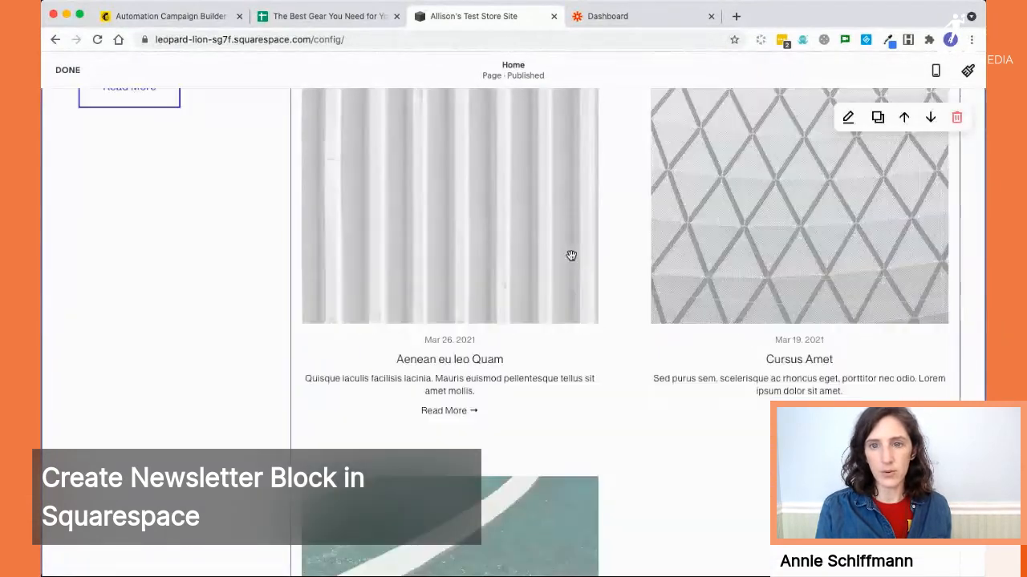
Edit the newsletter block beside the landscape image on the Home page and set its form name to "The Best Gear You Need for Your Live Stream Lead Magnet".
scroll(571, 255, up, 6)
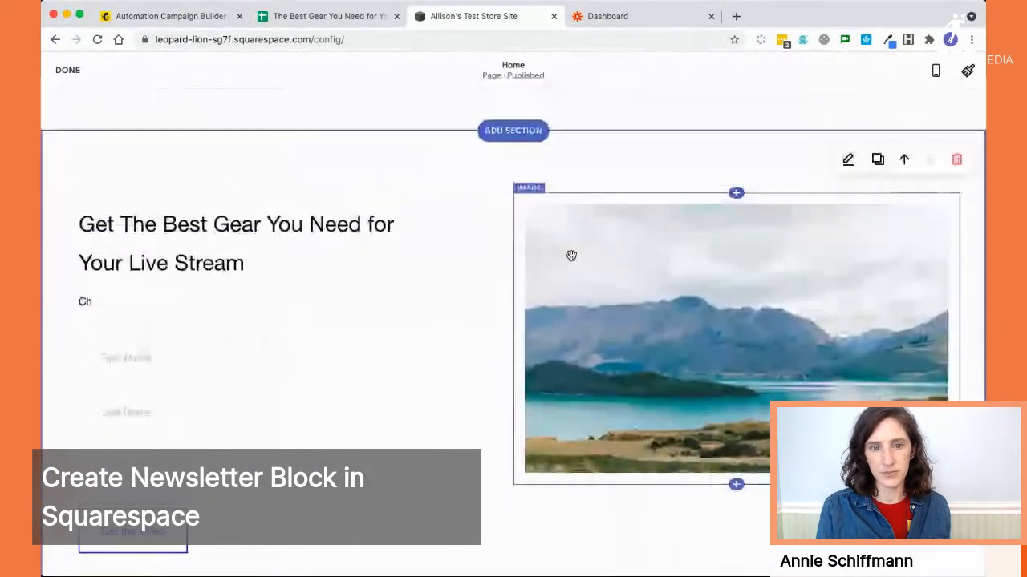
scroll(571, 255, up, 2)
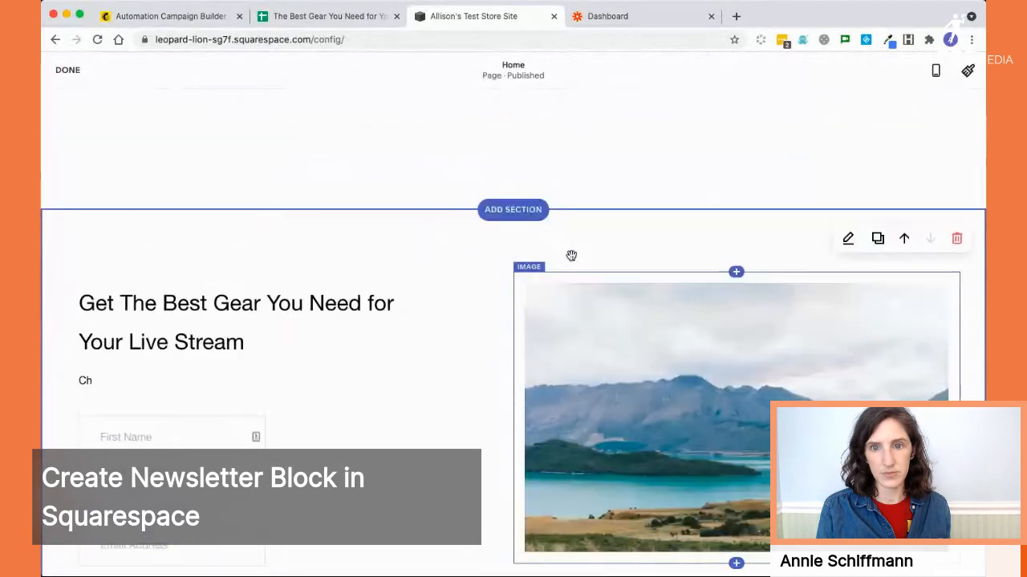
scroll(571, 255, up, 10)
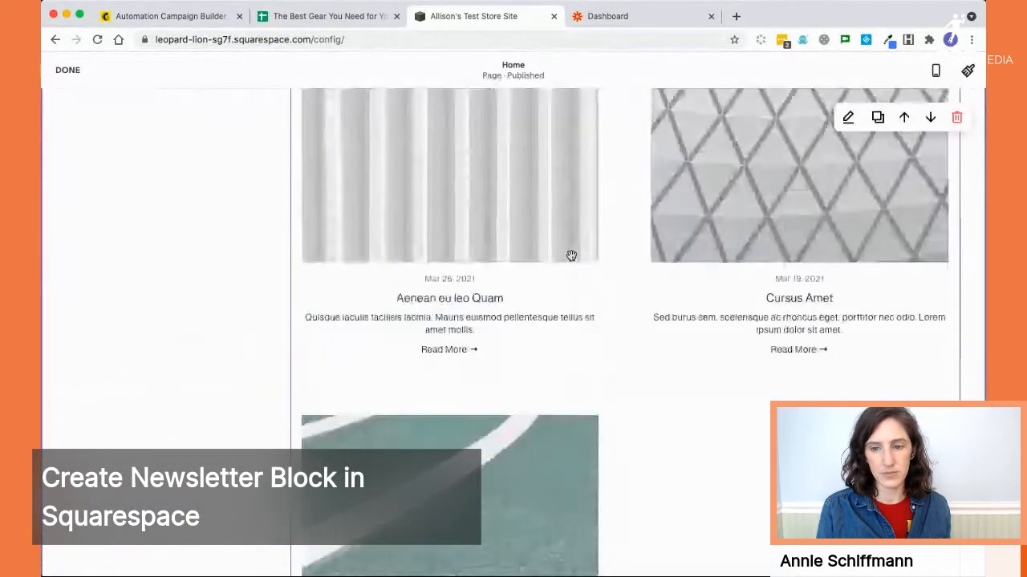
scroll(571, 255, down, 10)
scroll(571, 255, up, 3)
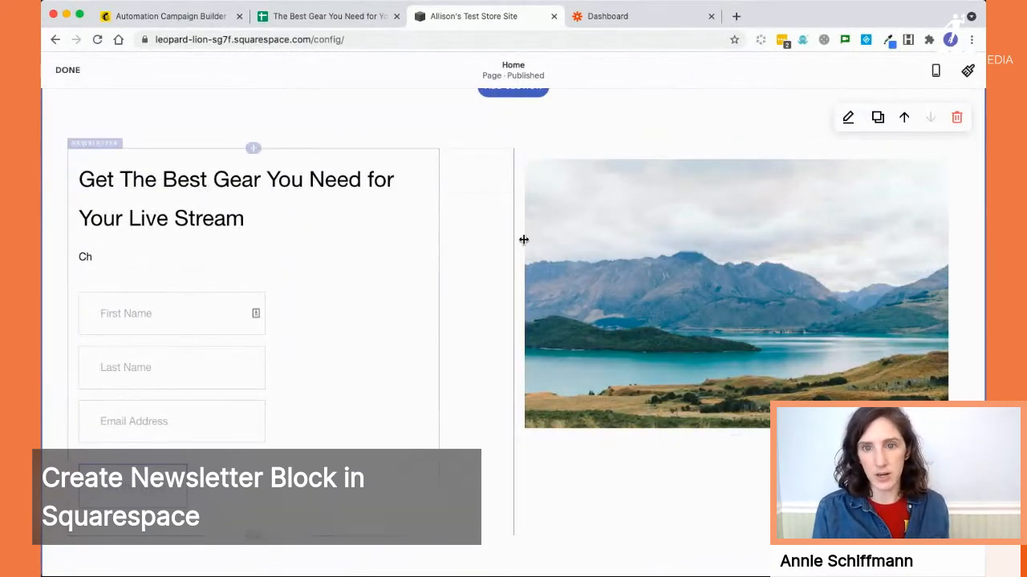
scroll(523, 238, up, 1)
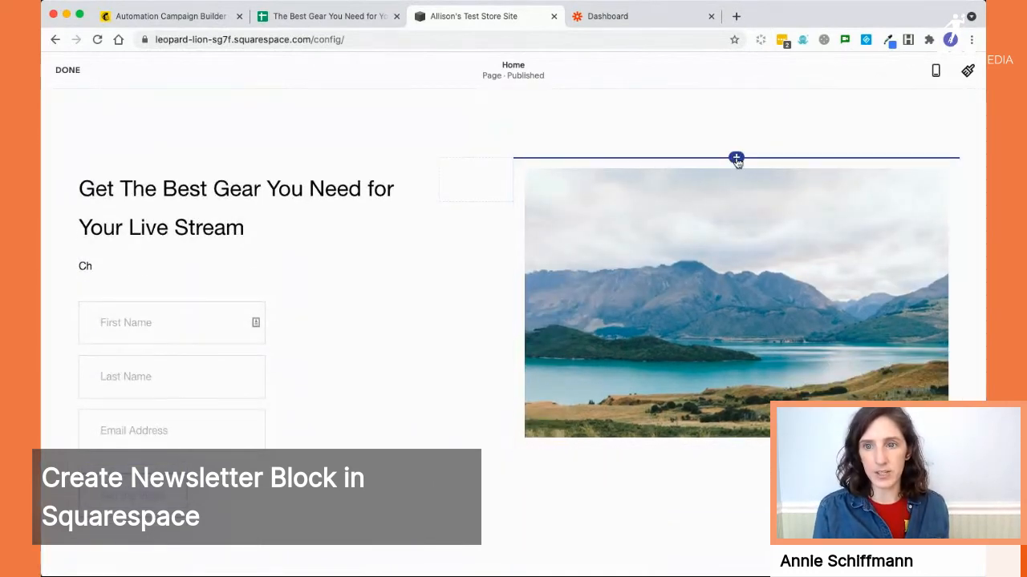
click(736, 159)
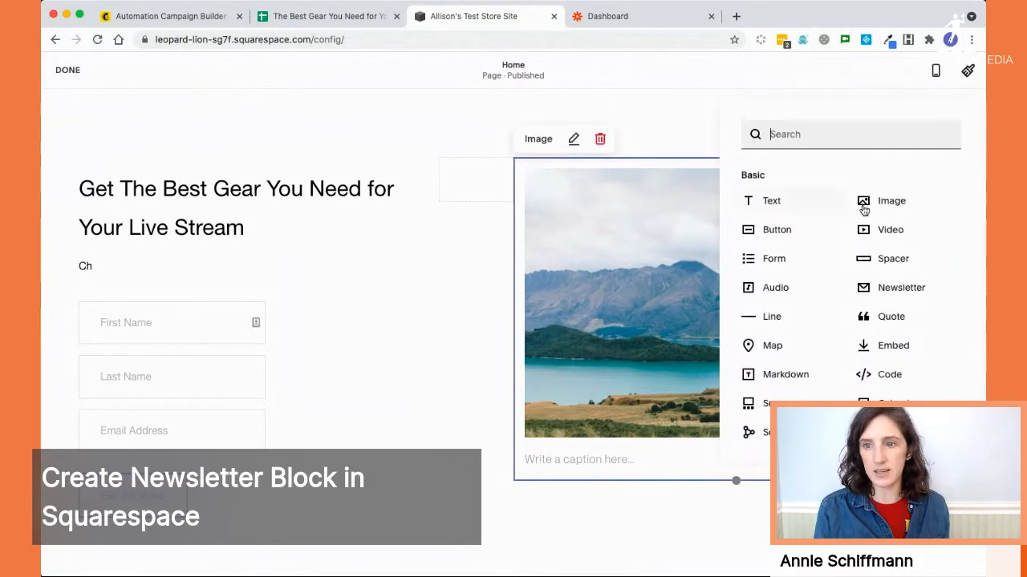
drag(522, 218, 323, 213)
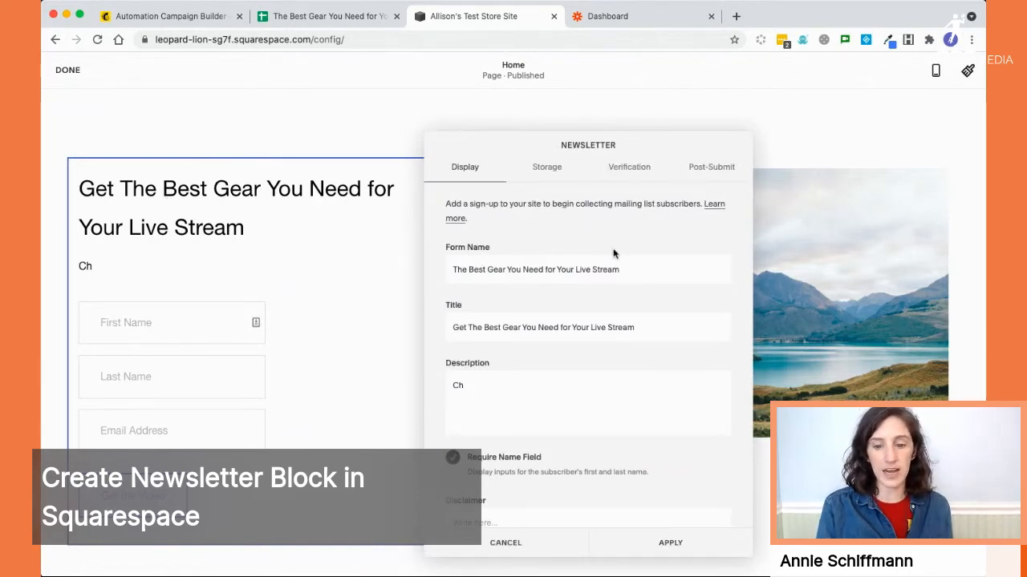
text(Lead Magnet)
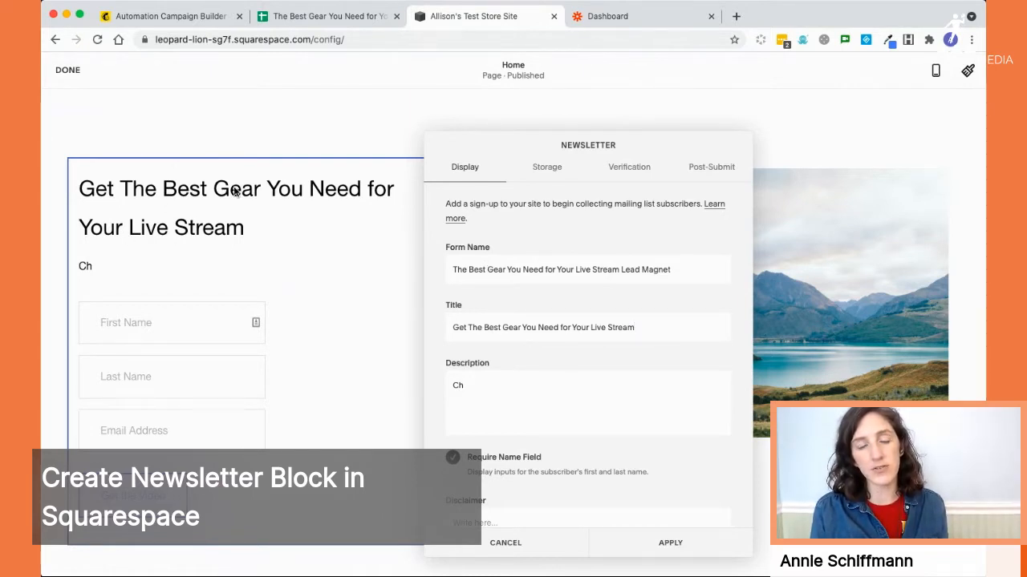
Replace the newsletter description with "Put yourself in your best light, with the best audio, and video".
click(481, 389)
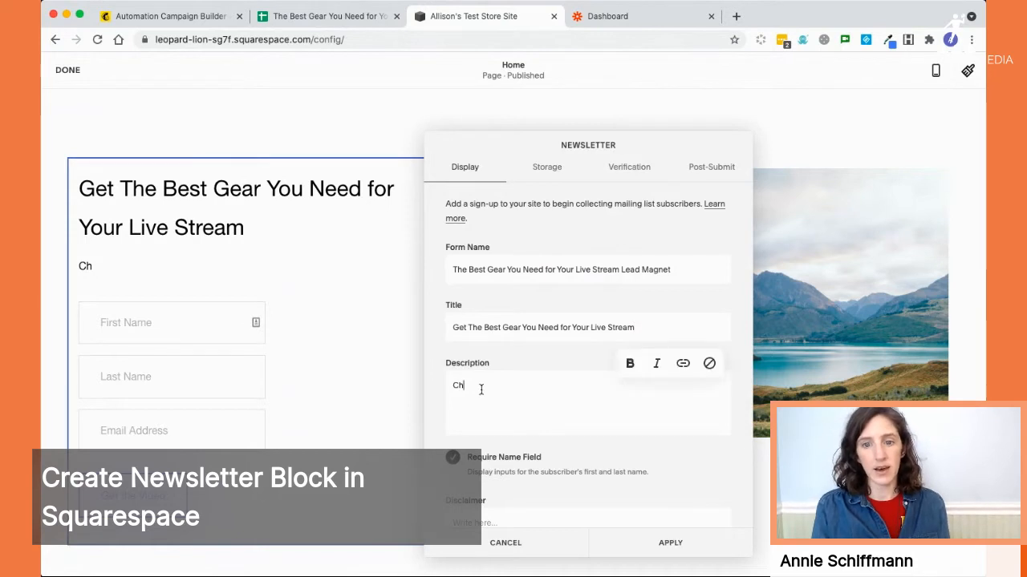
key(BackSpace)
key(BackSpace)
text(Put y)
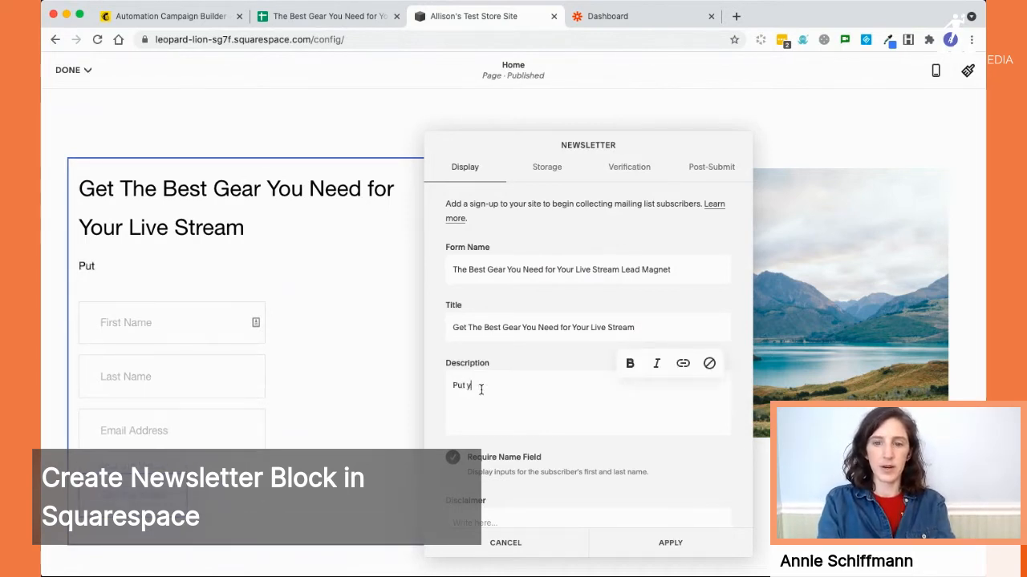
text(ourself in your best)
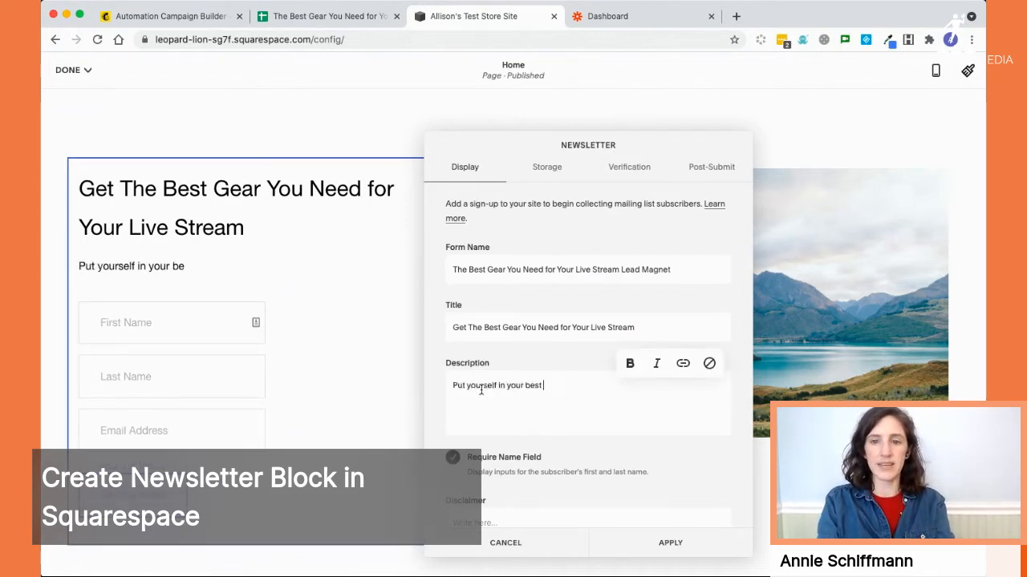
text( light, with the best audio)
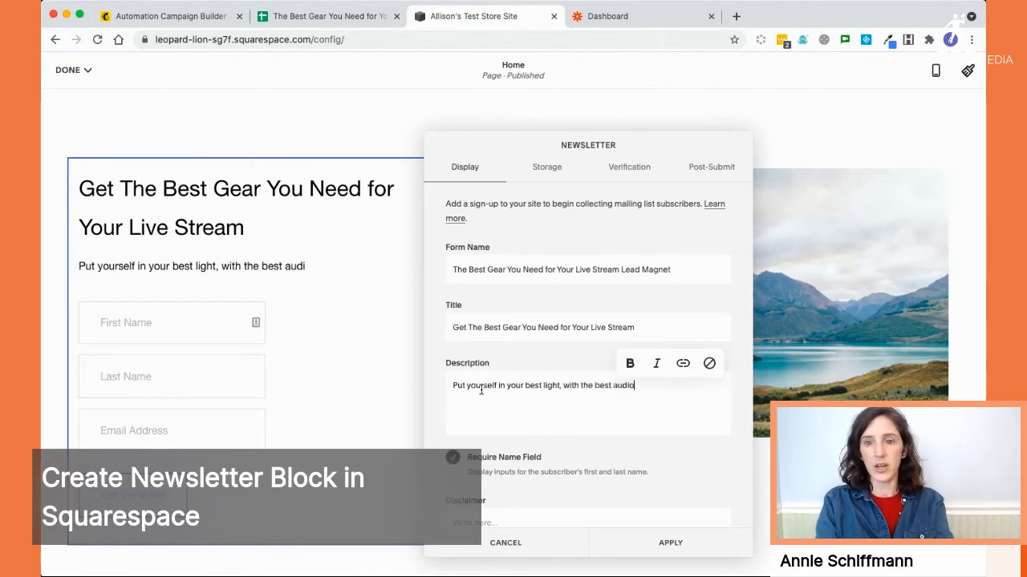
key(BackSpace)
key(BackSpace)
text(video)
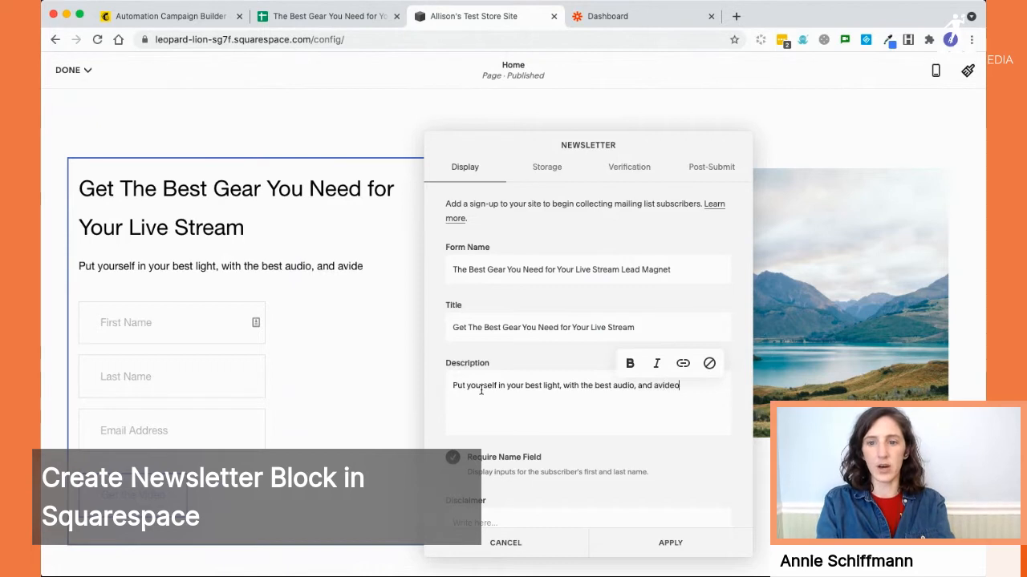
key(BackSpace)
key(BackSpace)
key(BackSpace)
key(BackSpace)
text(ideo)
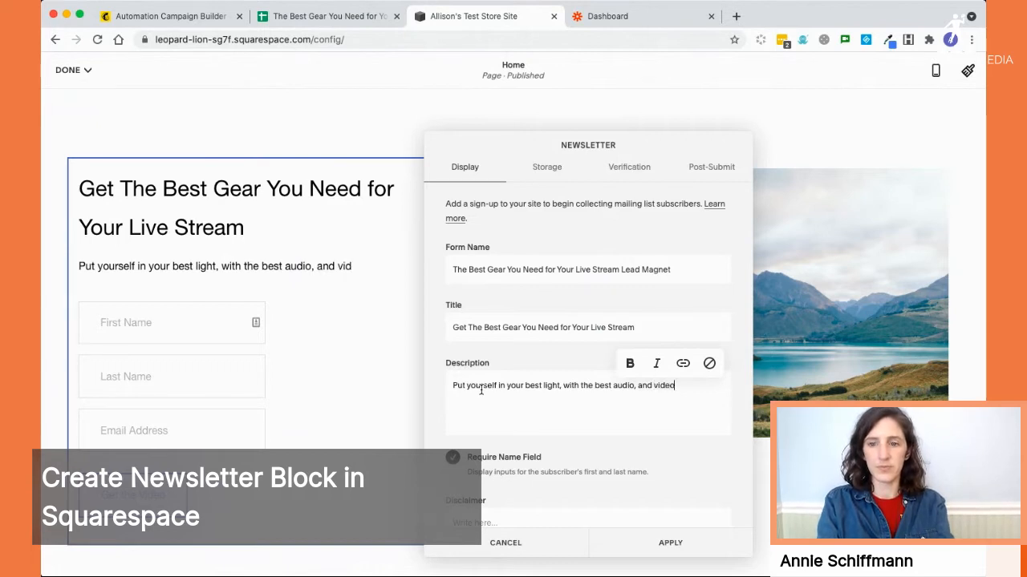
End the description's first sentence and add "Watch our reviews on the best gear for your livestream. We'll send it to your inbox.".
text(. Watch our)
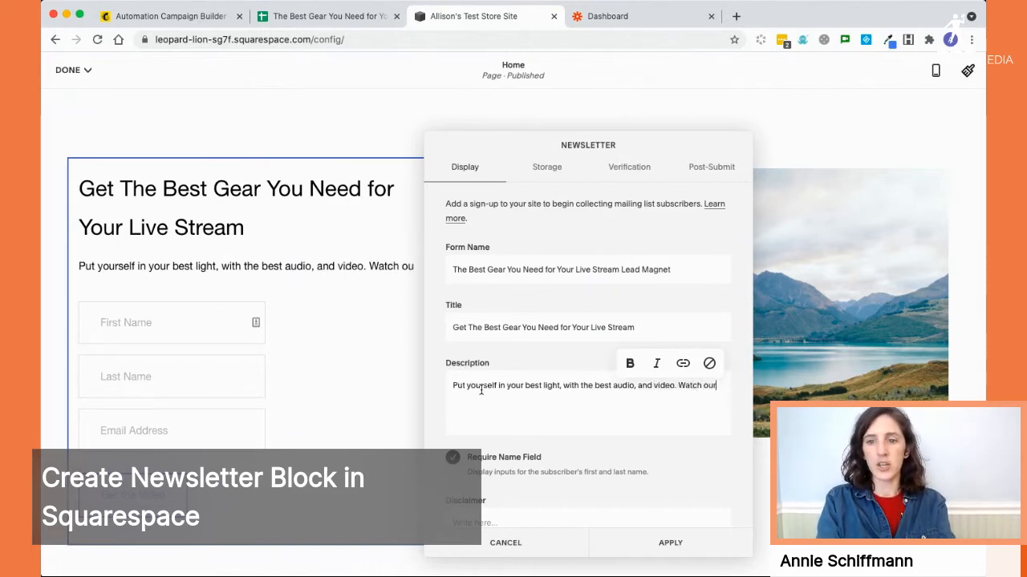
text( reviews on the)
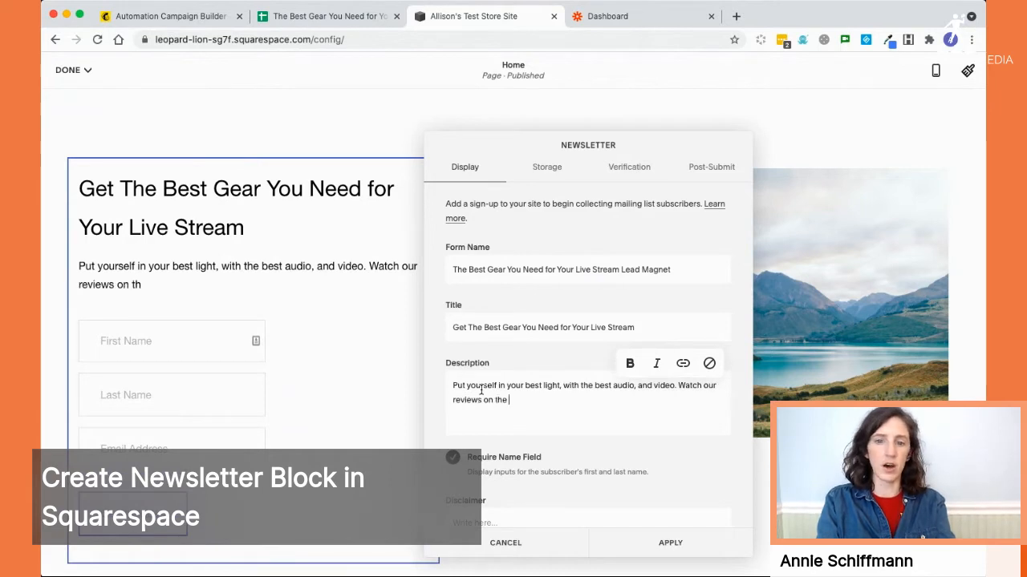
text(your livestream.)
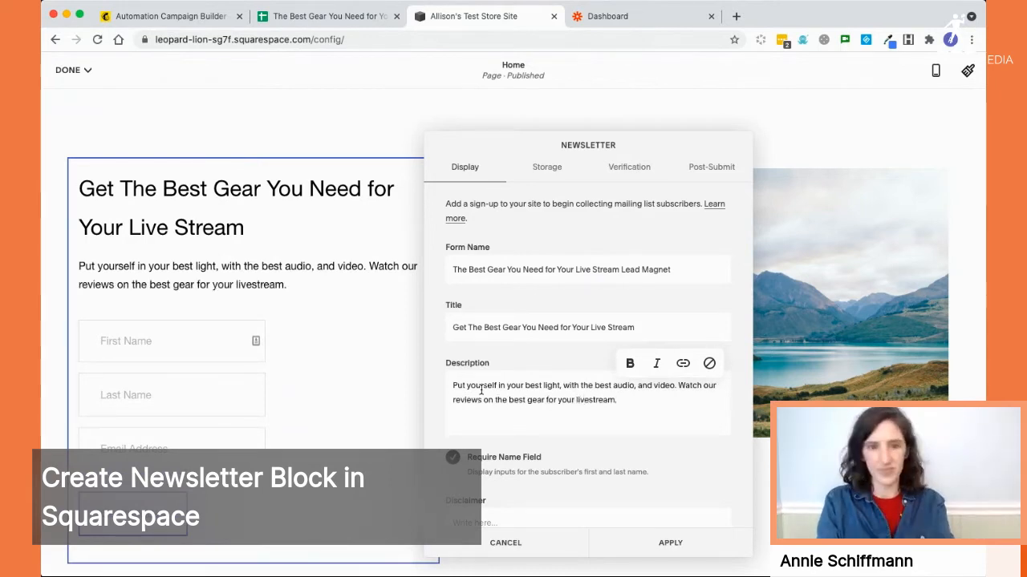
text( We)
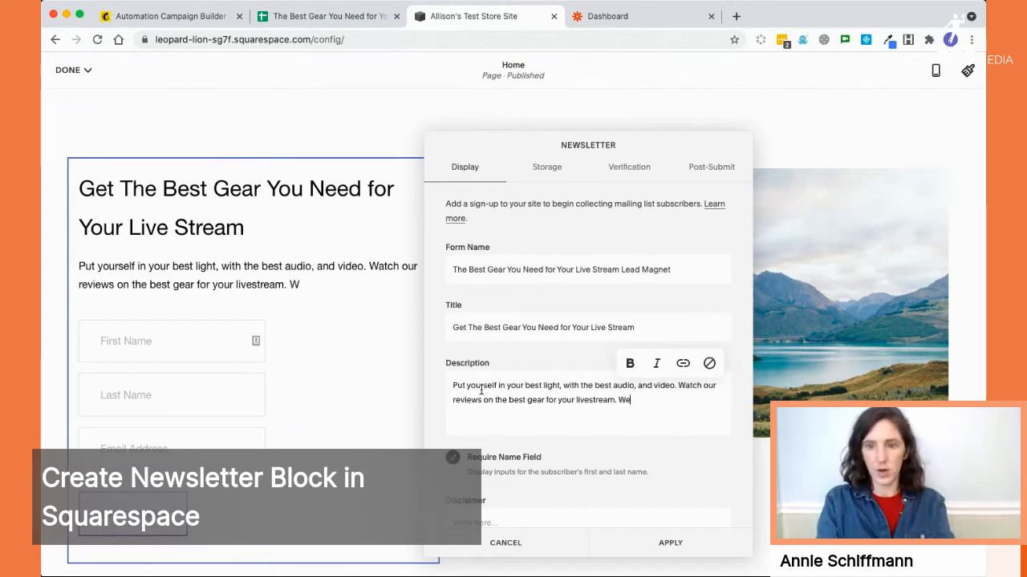
text('ll send it to your inbox.)
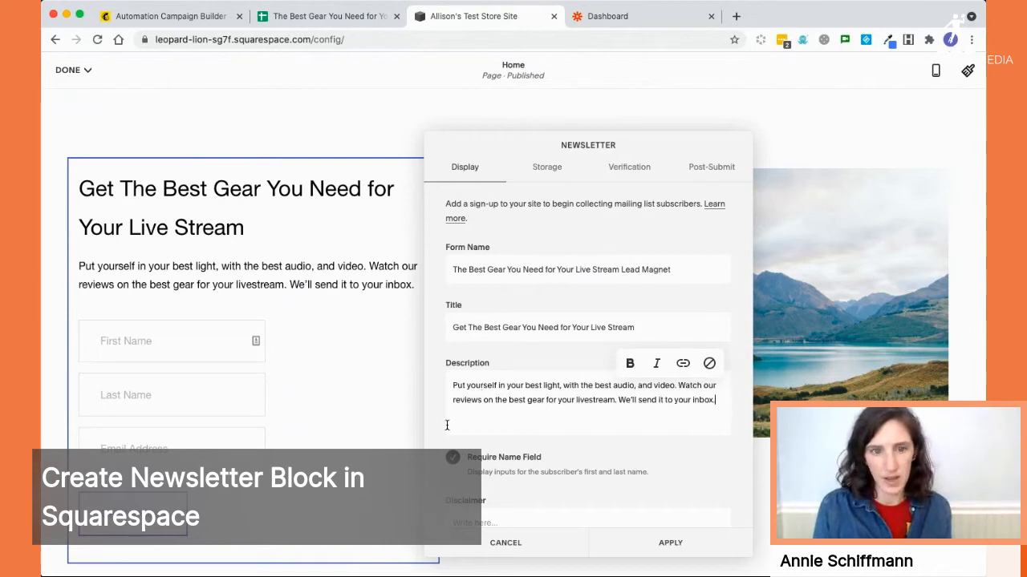
Enter the newsletter disclaimer "Nothing weird will happen with your email address Promise.".
scroll(231, 384, down, 2)
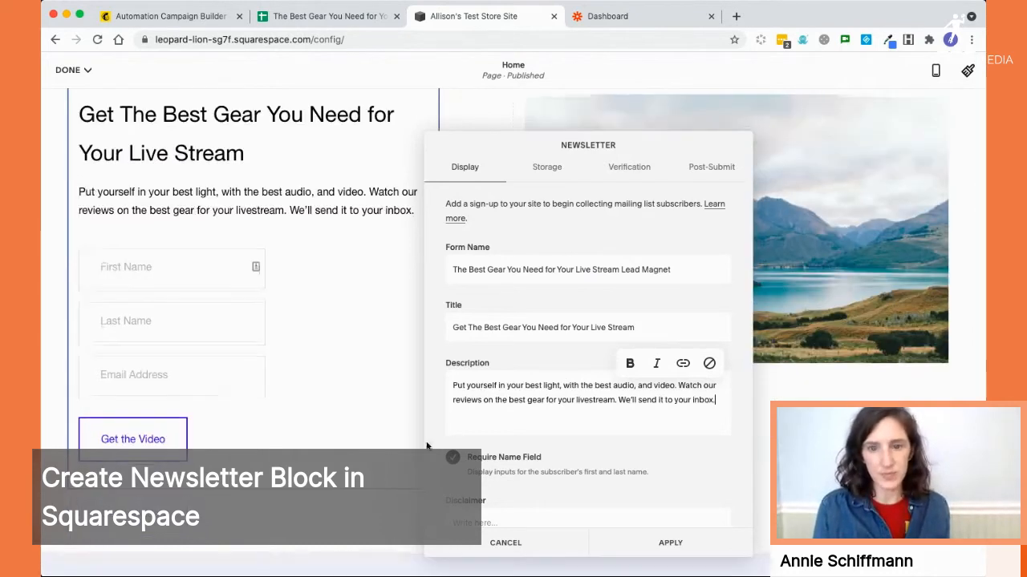
scroll(457, 465, down, 2)
click(459, 462)
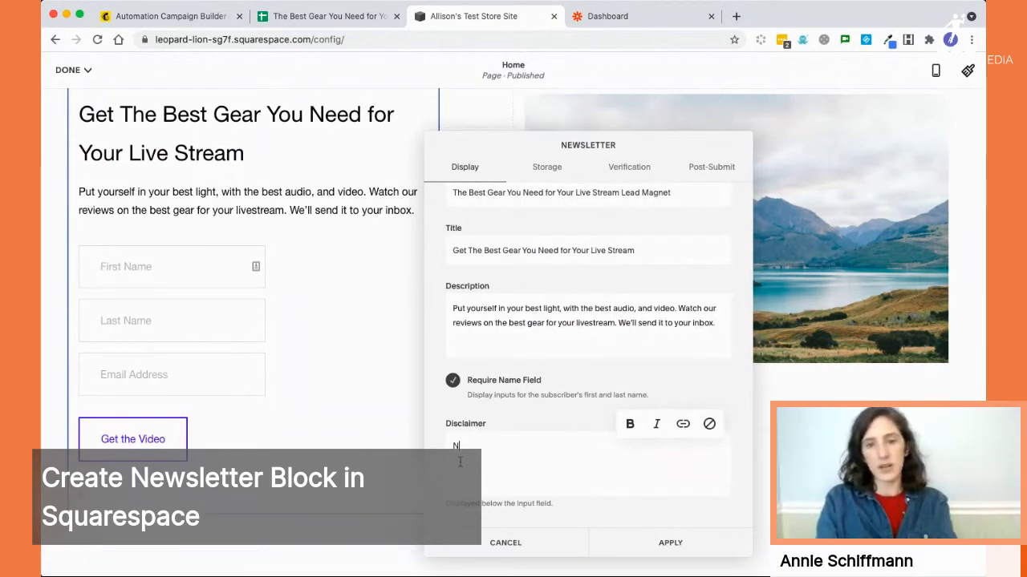
text(Nothing weird will happe)
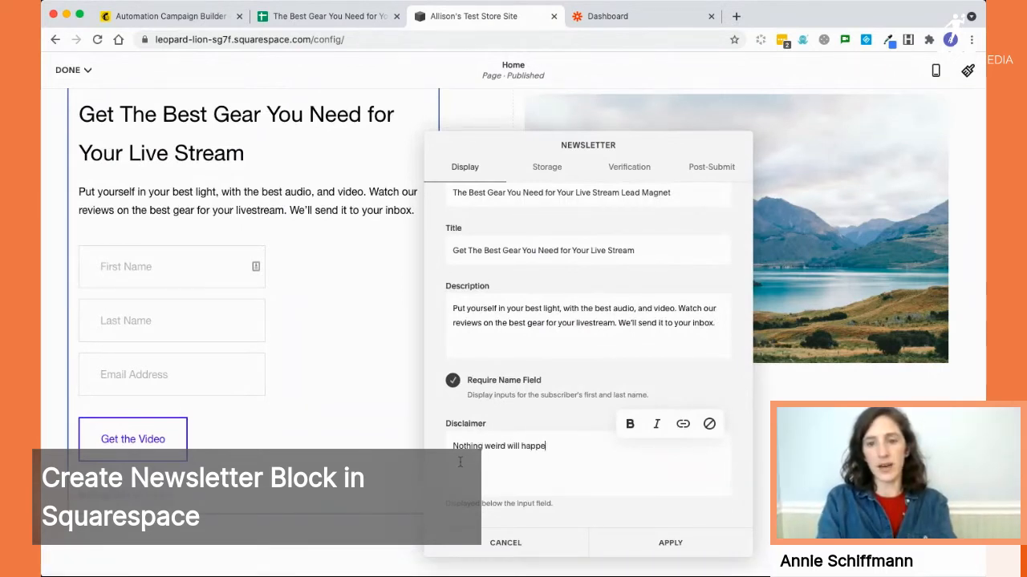
text(n with your email address Promise.)
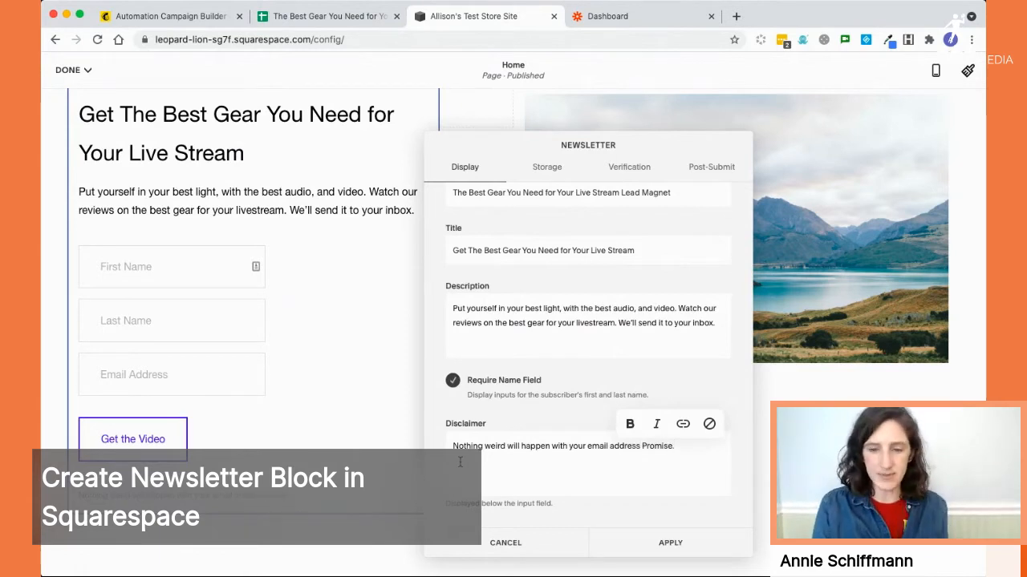
Show the newsletter block's storage options and copy the title of the Google Sheet that collects the signups.
scroll(480, 429, up, 2)
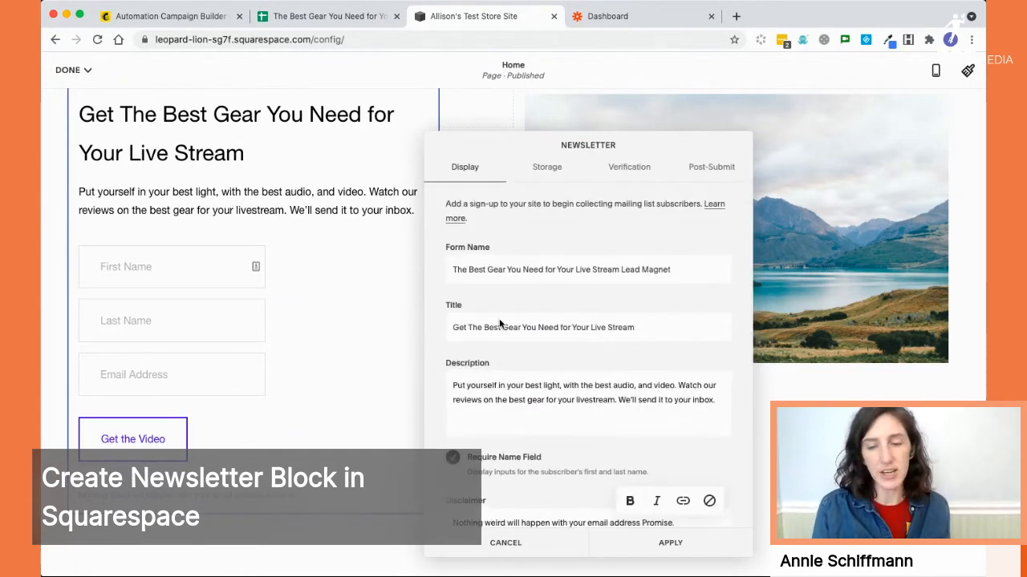
click(543, 179)
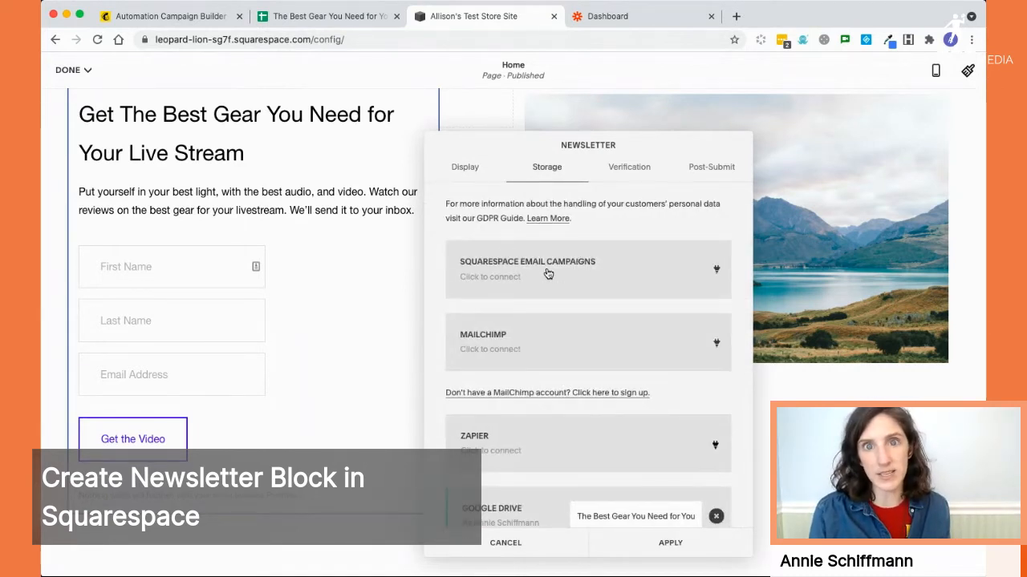
scroll(550, 275, down, 1)
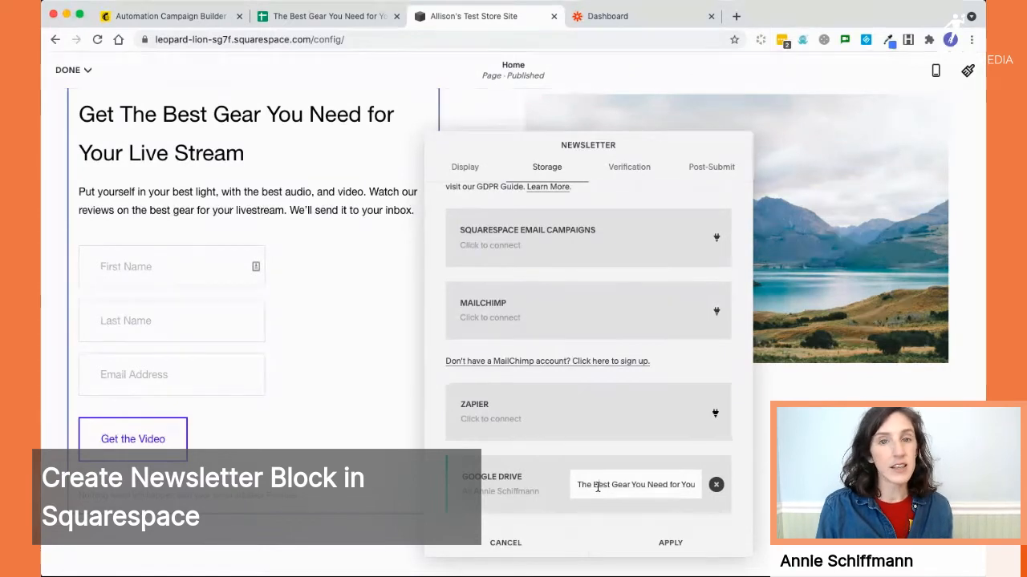
click(338, 20)
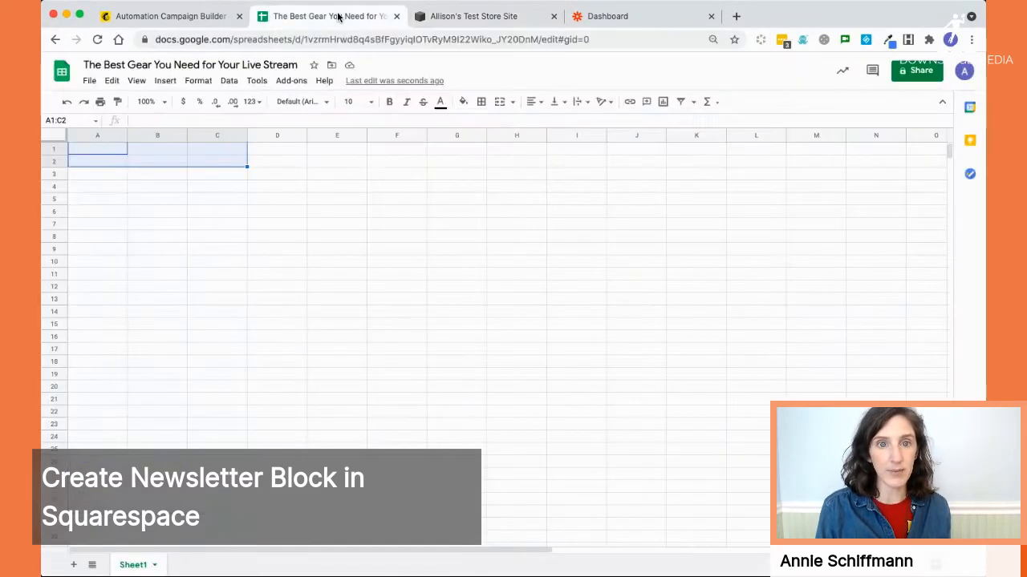
click(261, 65)
key(super+c)
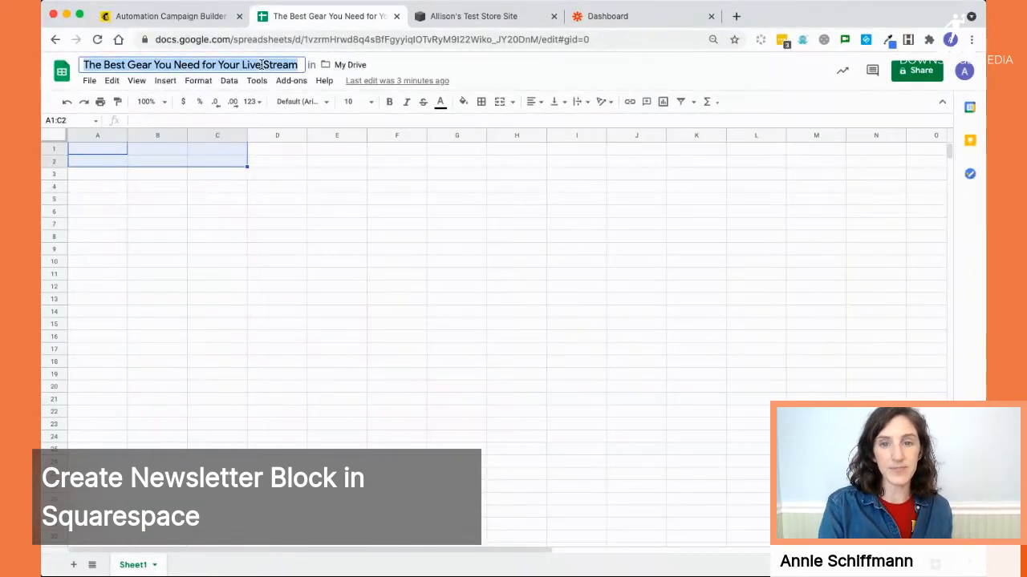
Back in Squarespace, set the Google Drive storage file name to "The Best Gear You Need for Your Live Stream" and apply the newsletter settings.
click(471, 18)
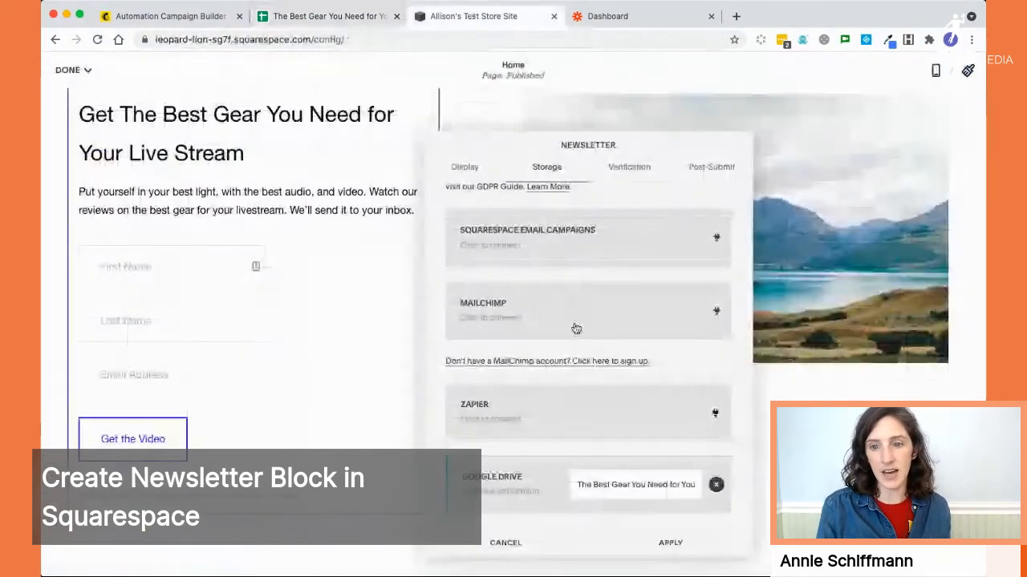
triple_click(604, 484)
key(super+v)
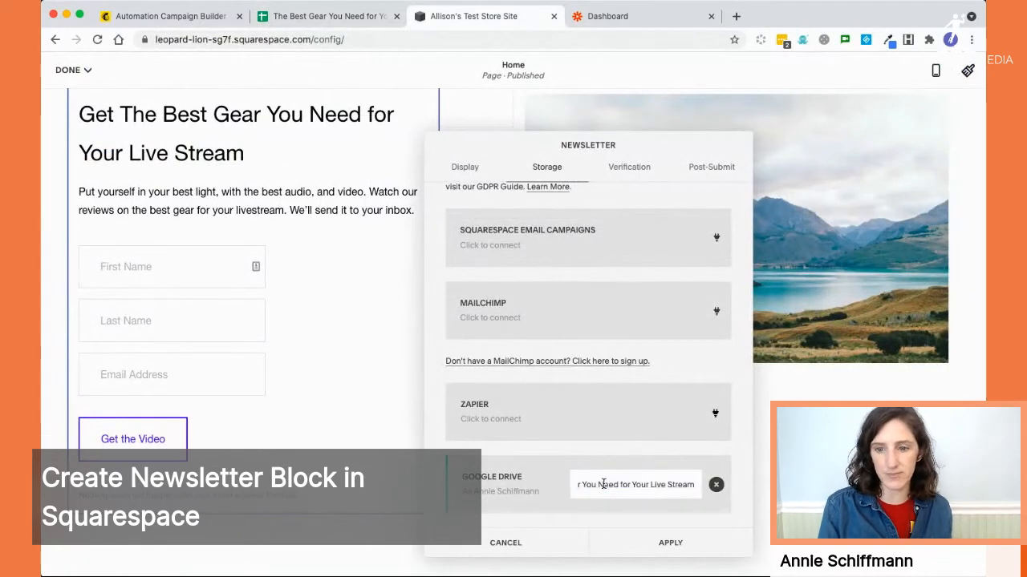
click(671, 543)
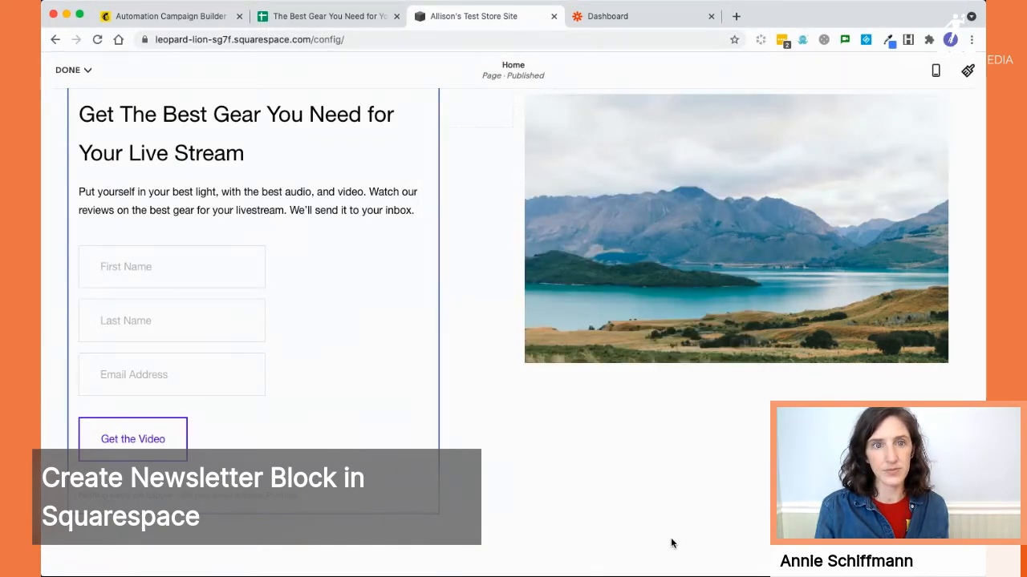
Save the Home page edits and check the signup form in the site preview.
click(69, 72)
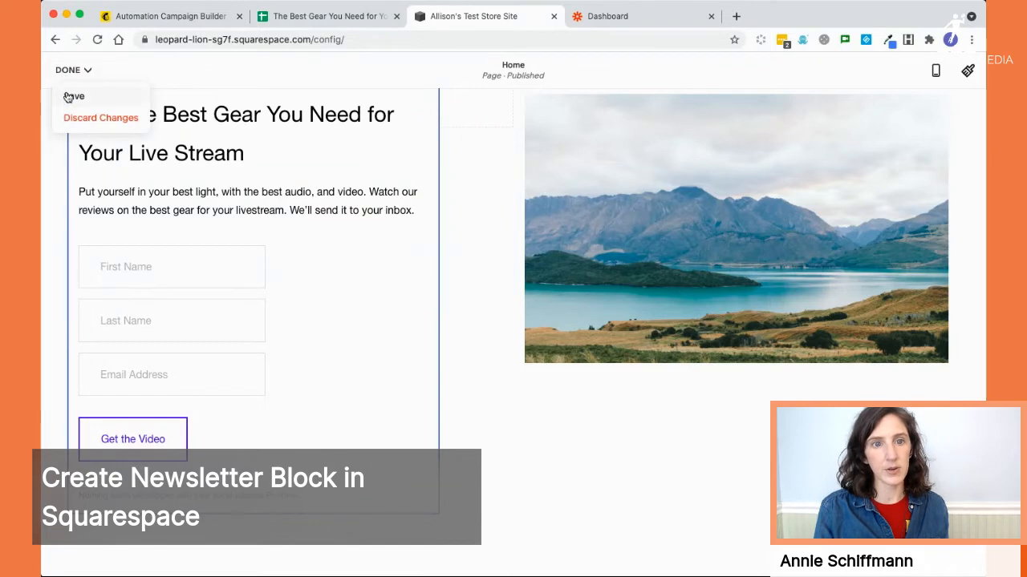
click(69, 96)
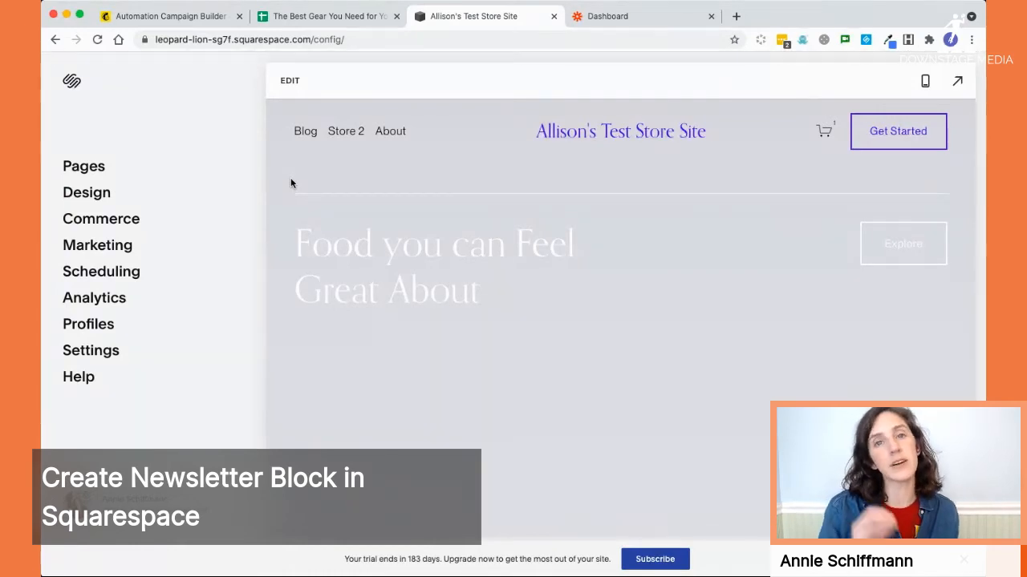
scroll(291, 182, down, 15)
scroll(291, 183, down, 10)
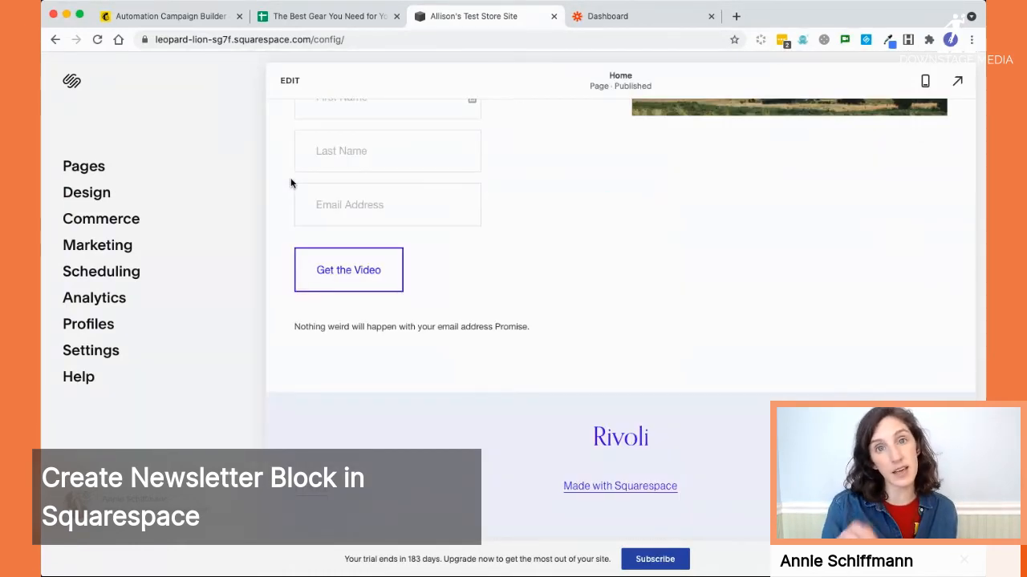
scroll(290, 183, up, 2)
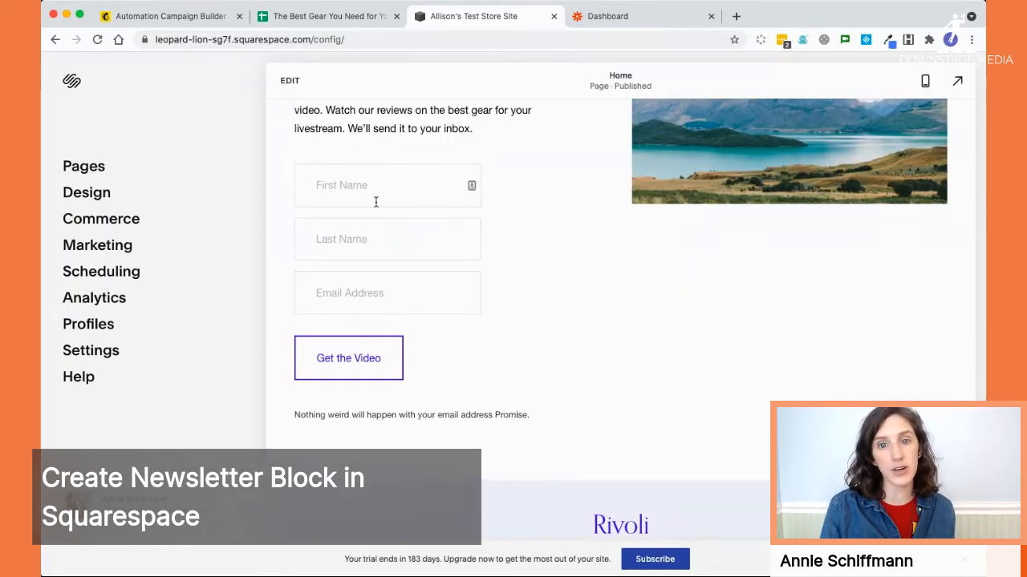
Check the signup Google Sheet, then switch to Zapier and pair Google Sheets with Mailchimp for a new workflow.
scroll(376, 202, up, 2)
click(353, 16)
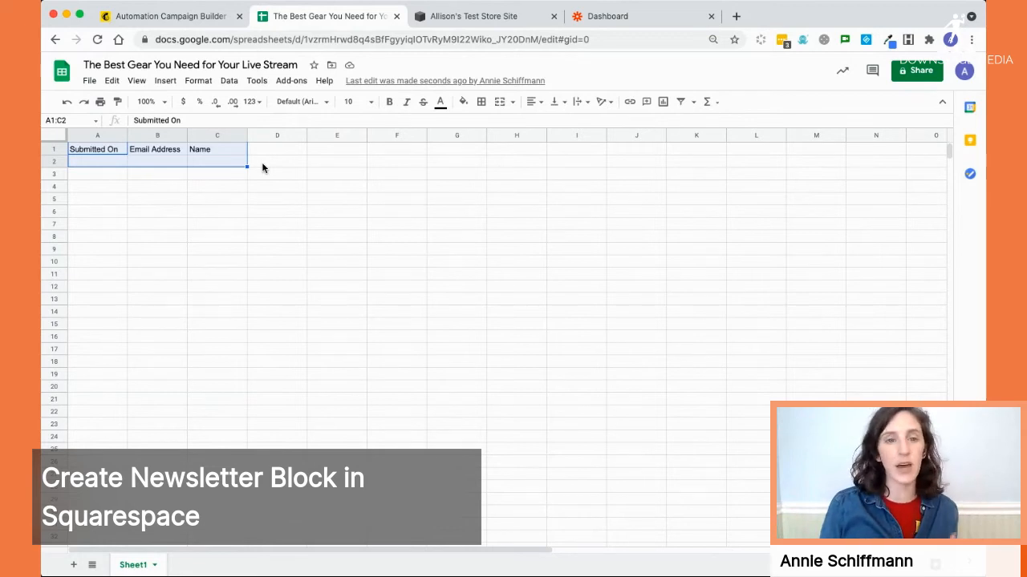
click(628, 24)
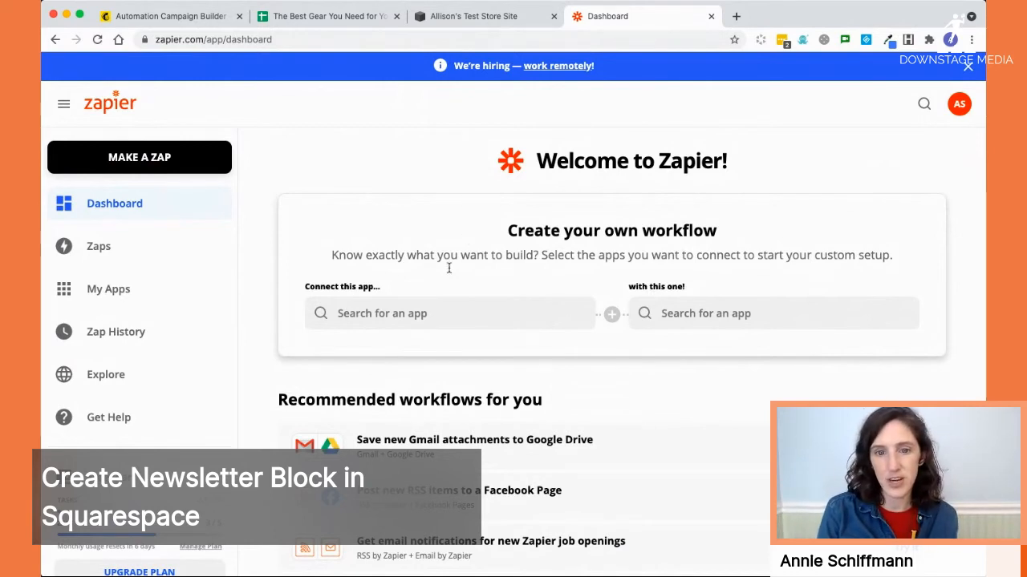
click(409, 317)
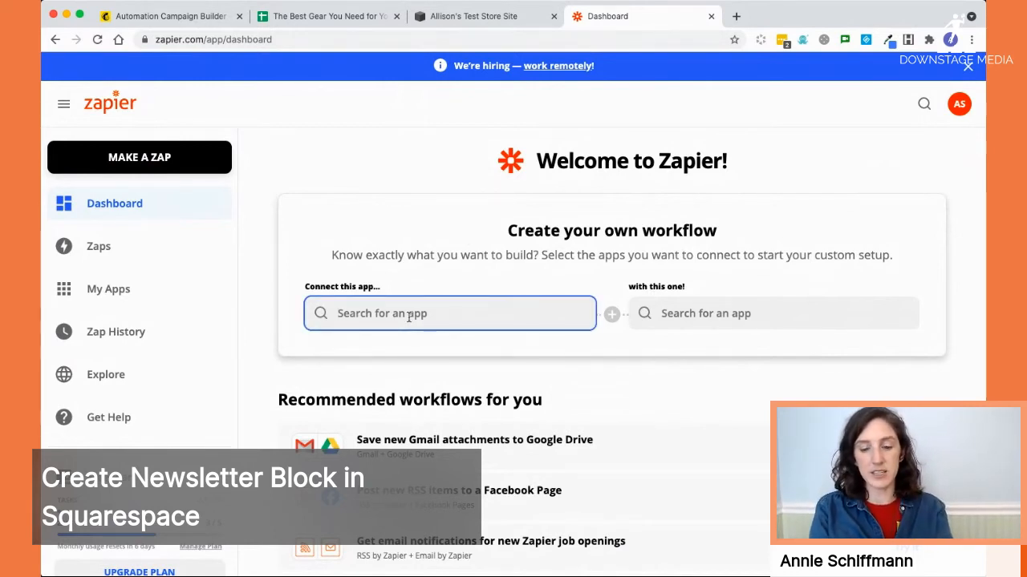
text(google)
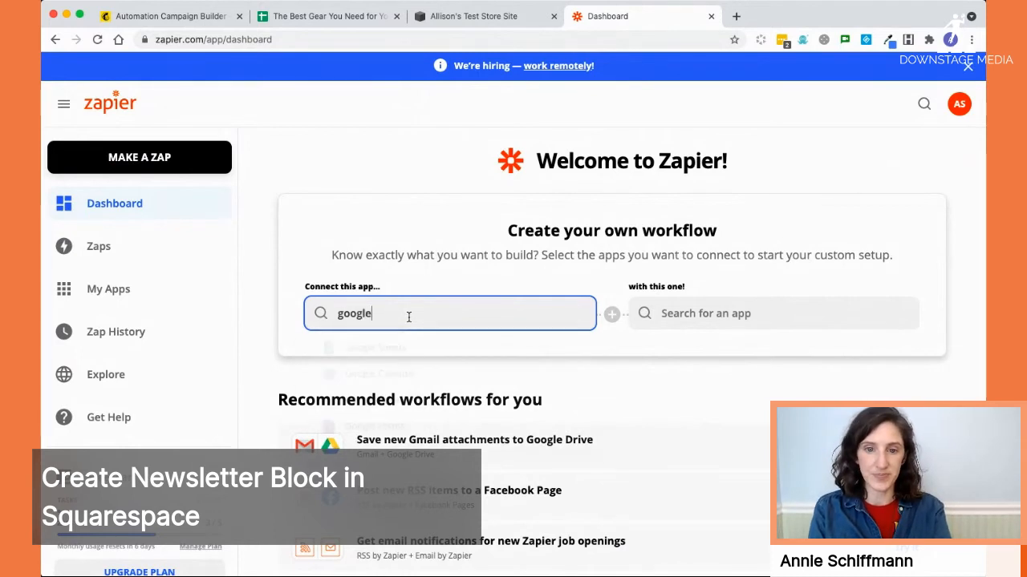
click(388, 347)
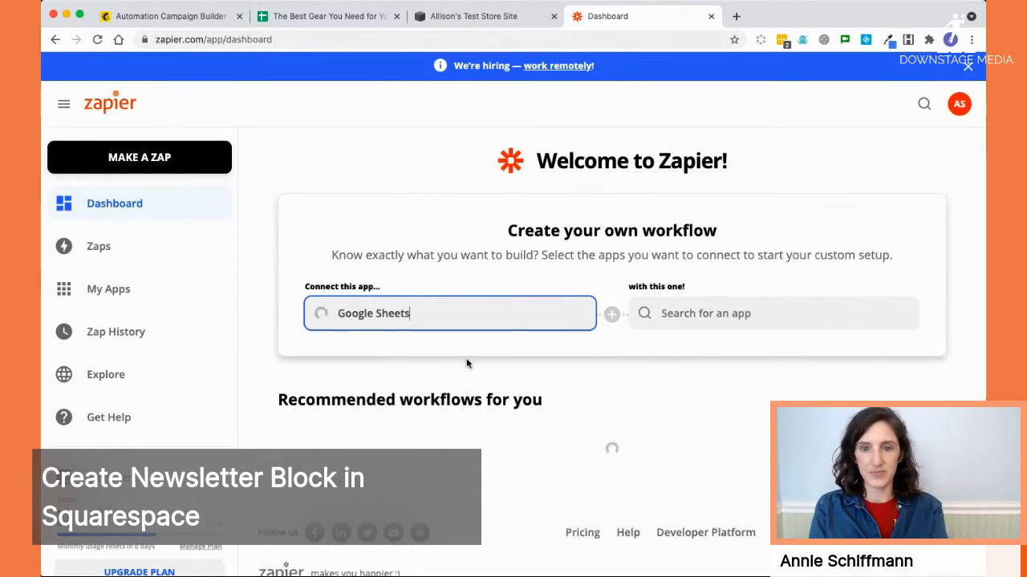
click(680, 317)
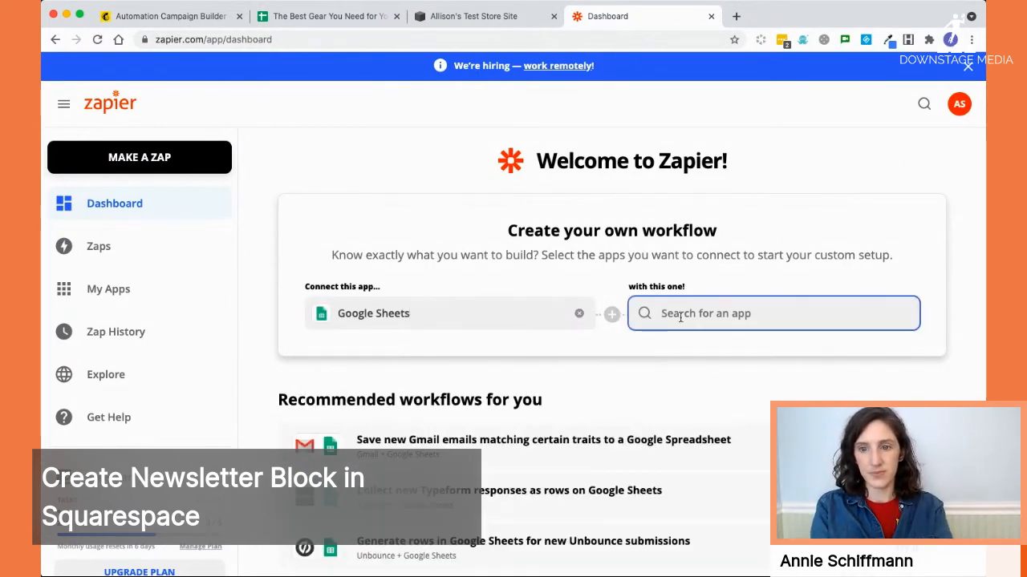
text(mailchimp)
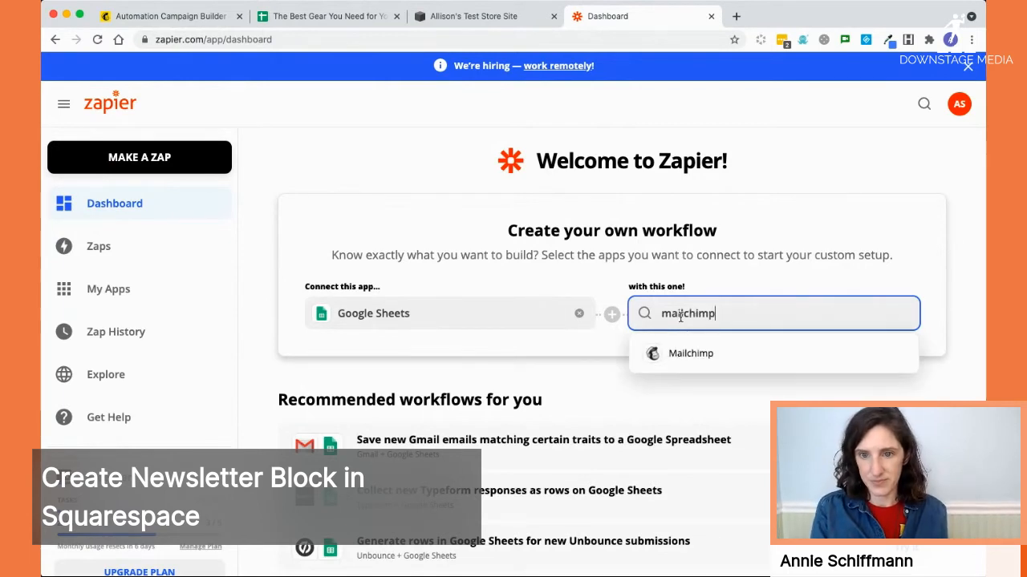
click(691, 353)
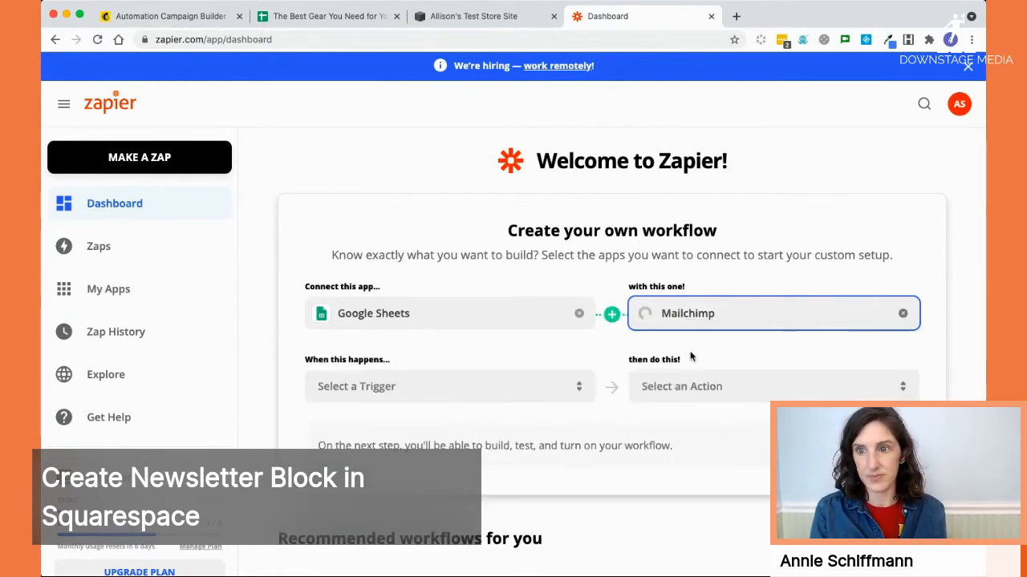
Set the workflow's Google Sheets trigger to New Spreadsheet Row.
click(502, 389)
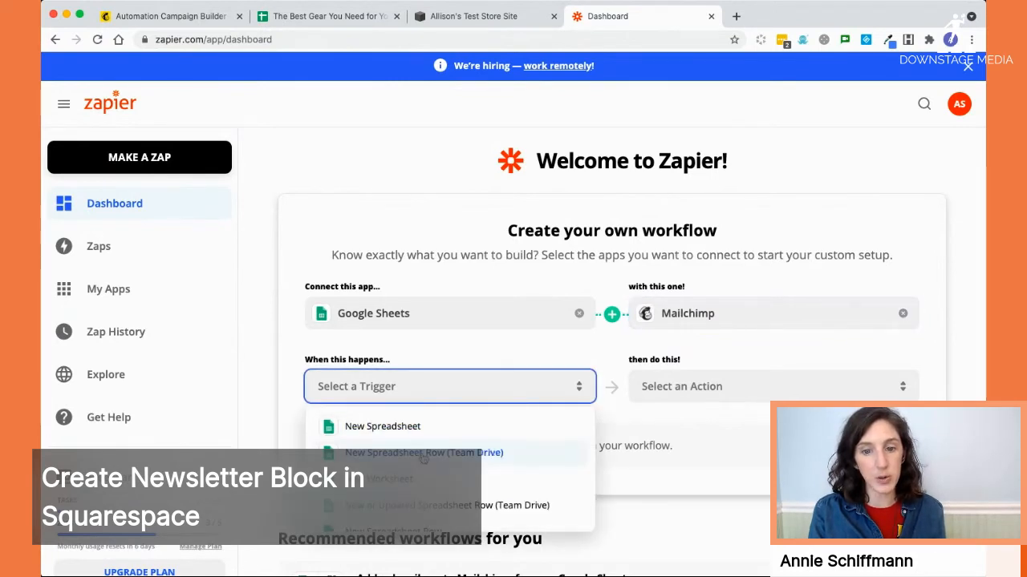
scroll(425, 449, down, 2)
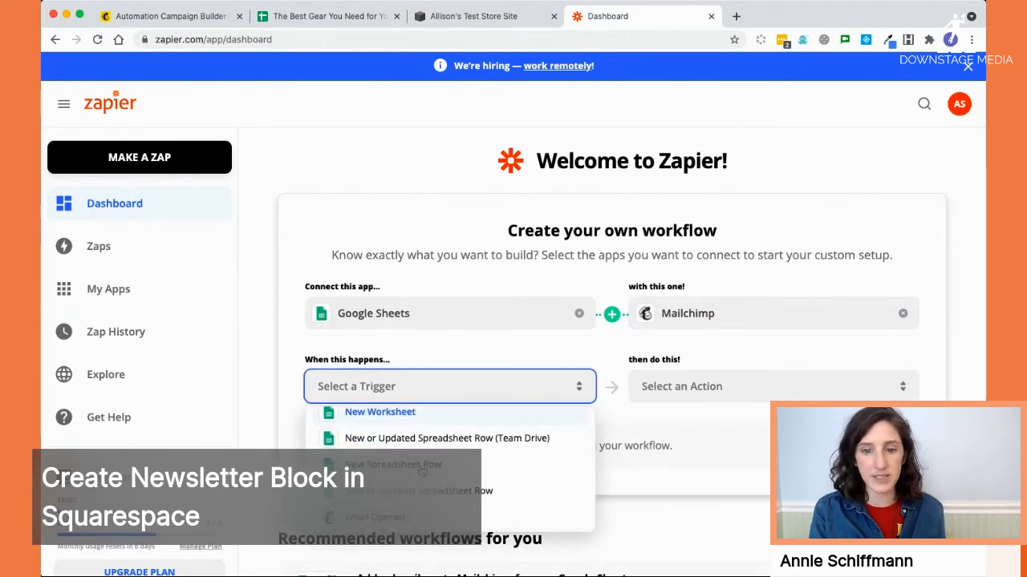
click(422, 474)
Choose Add/Update Subscriber as the Mailchimp action and start building the Zap from this workflow.
click(687, 389)
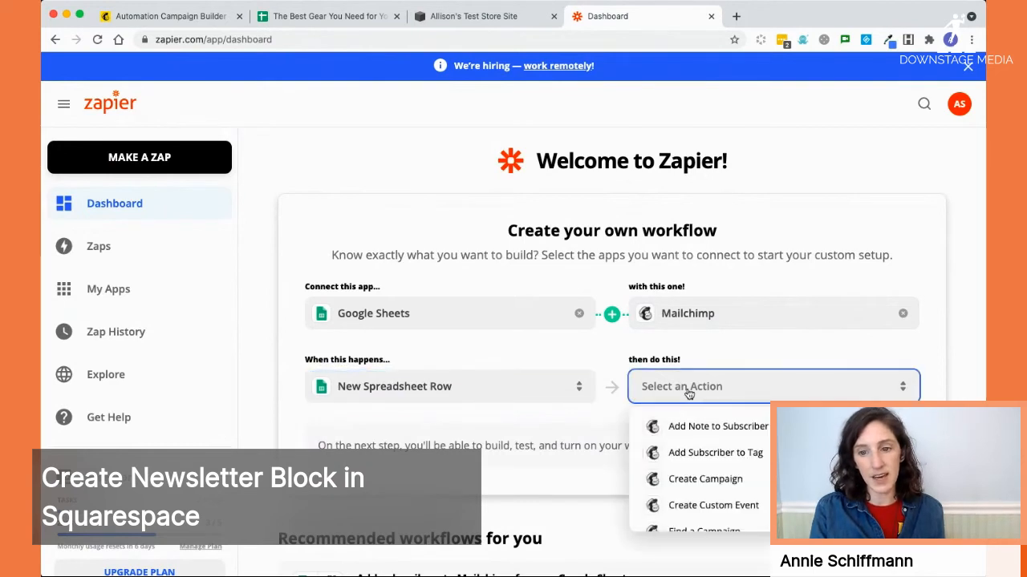
scroll(688, 438, down, 5)
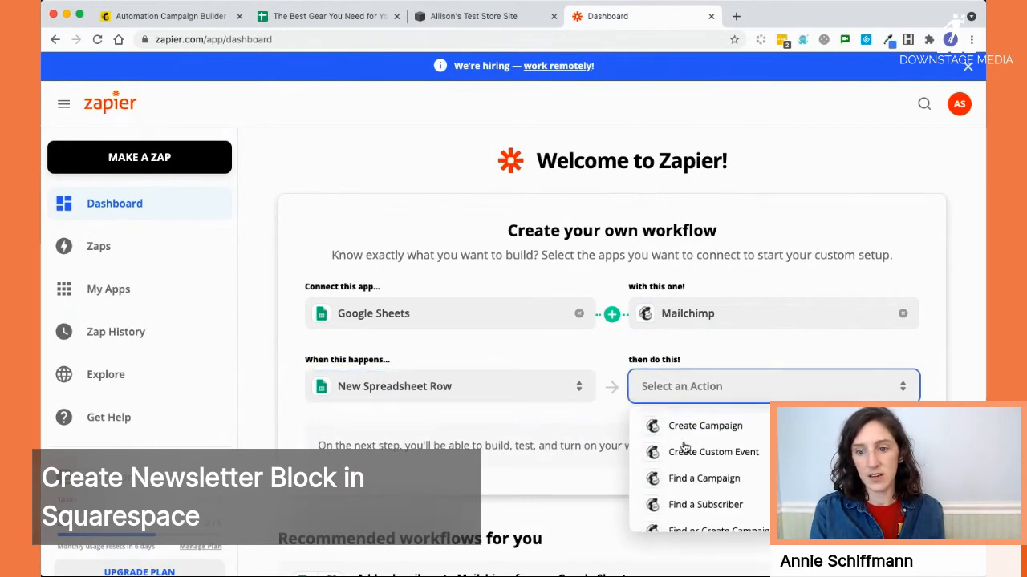
scroll(685, 446, down, 3)
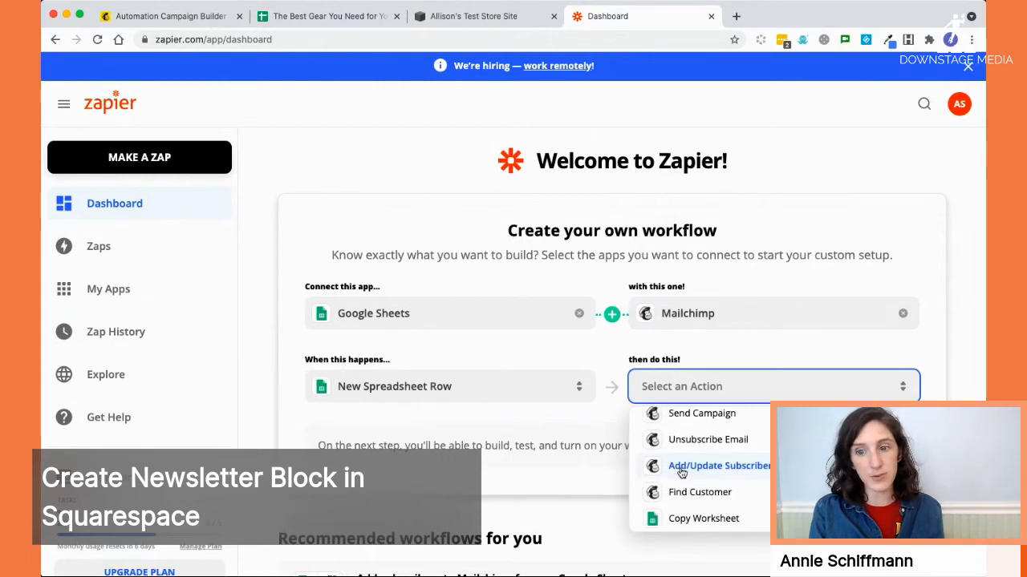
scroll(681, 473, up, 8)
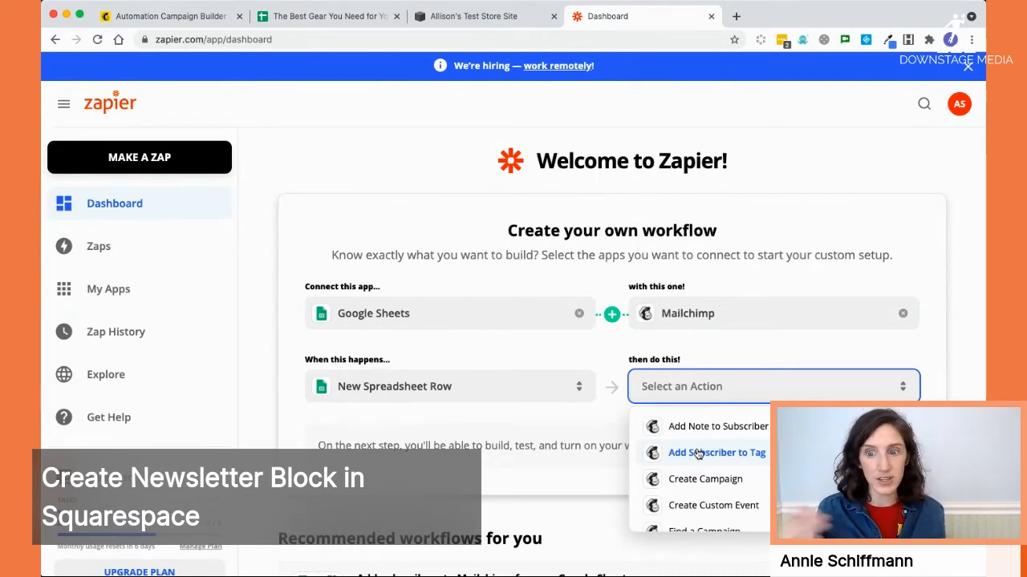
scroll(698, 455, down, 10)
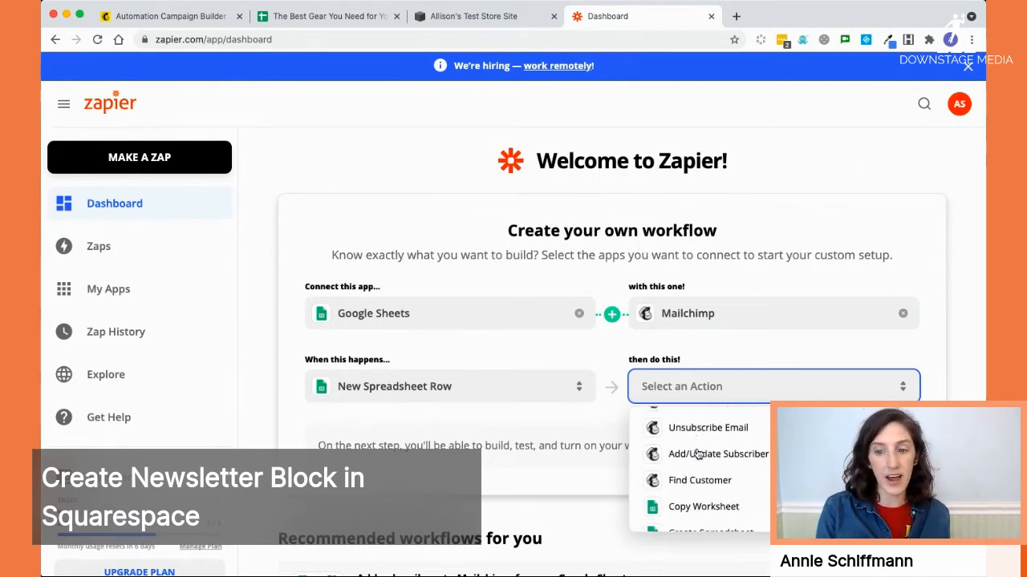
click(698, 454)
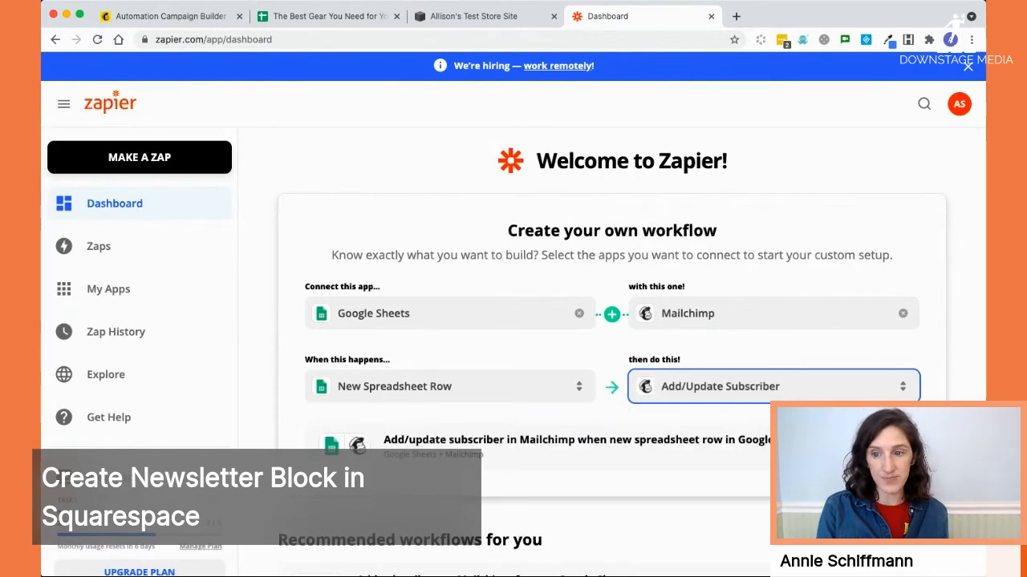
click(881, 446)
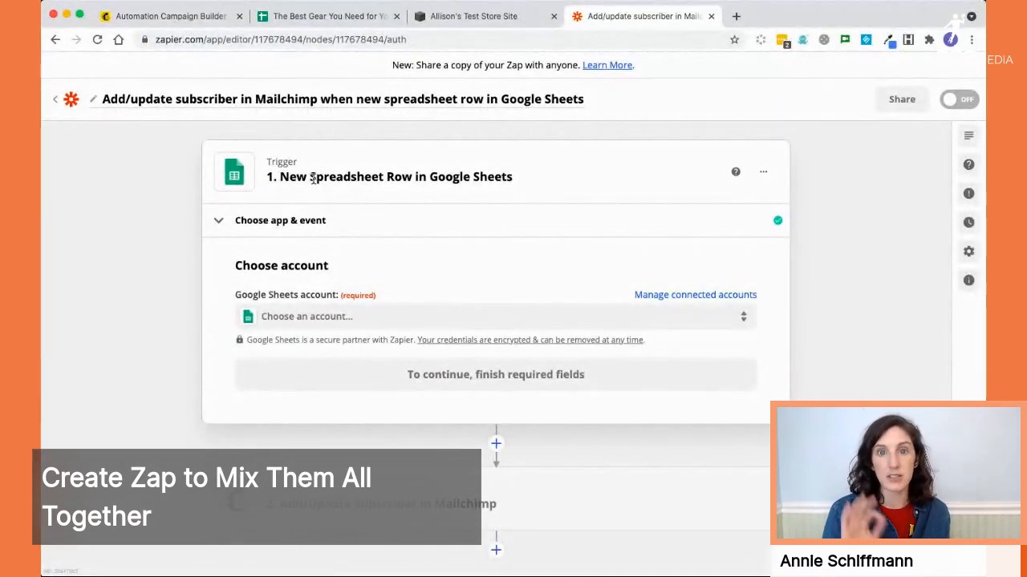
Use the connected Google Sheets account #2 for the trigger and choose the spreadsheet "The Best Gear You Need for Your Live Stream".
click(329, 316)
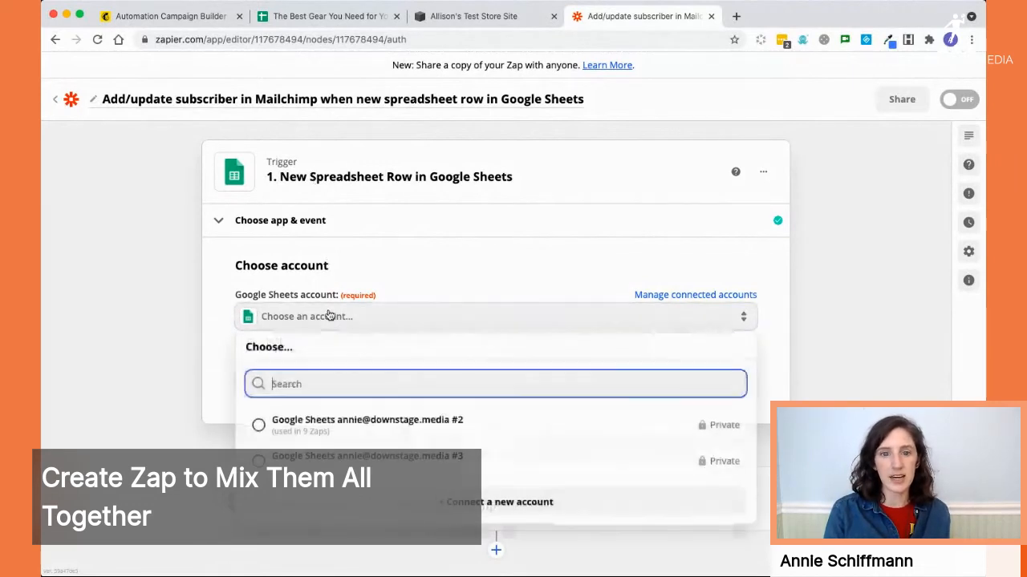
click(346, 431)
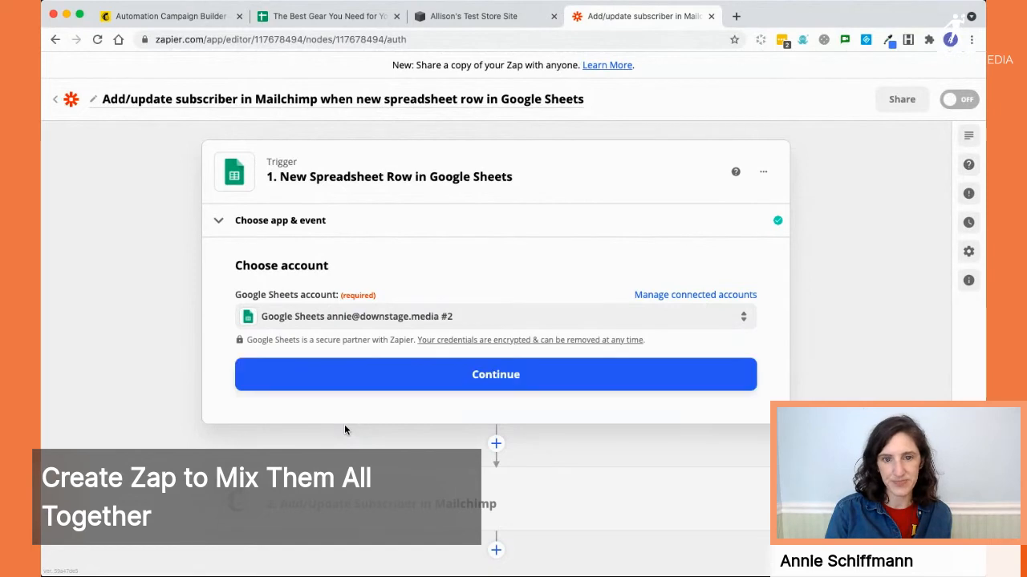
click(377, 380)
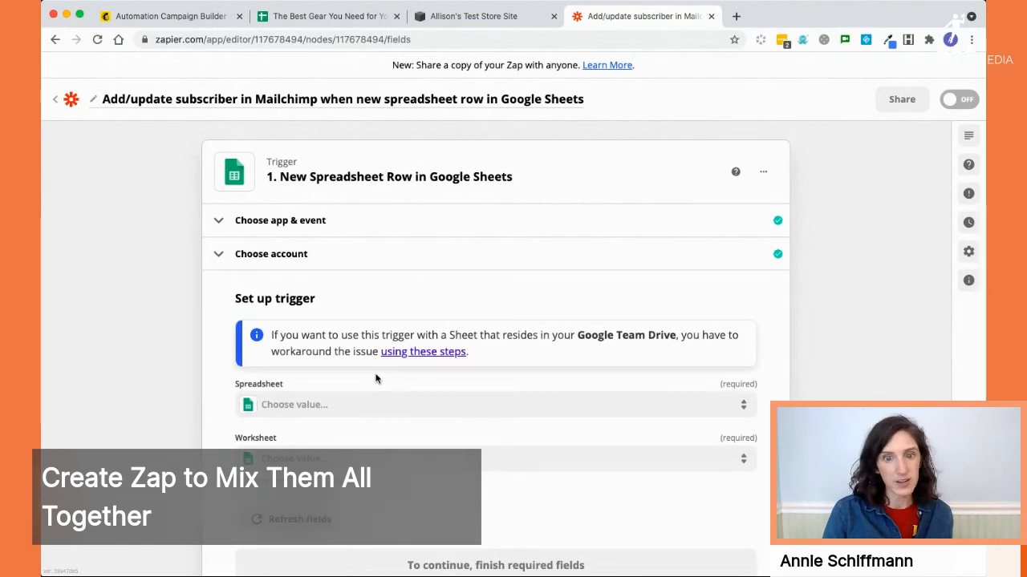
click(358, 406)
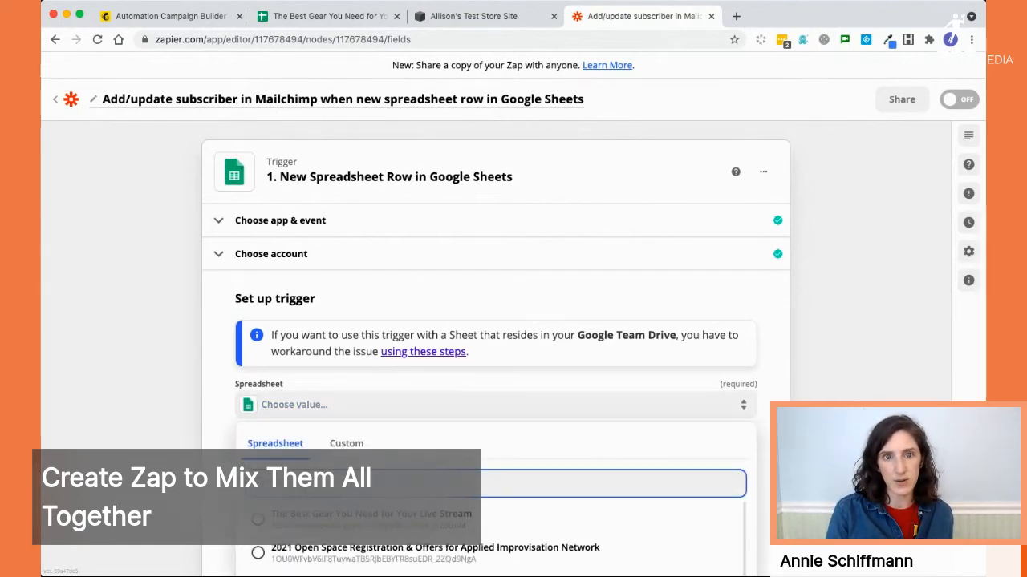
click(303, 520)
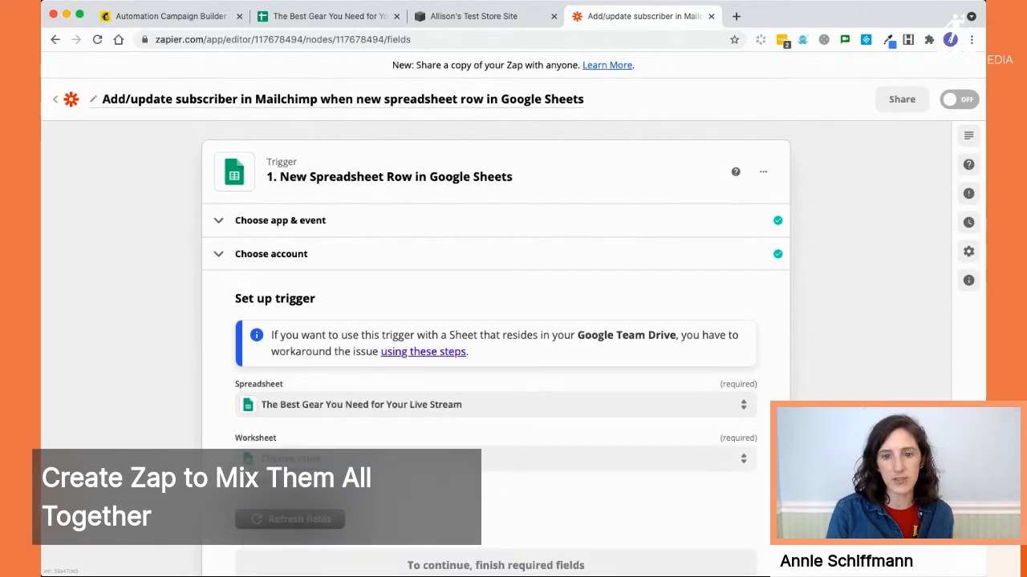
Check the worksheet name in the Google Sheet, set the trigger's worksheet to Sheet1 and test the trigger.
scroll(496, 349, down, 2)
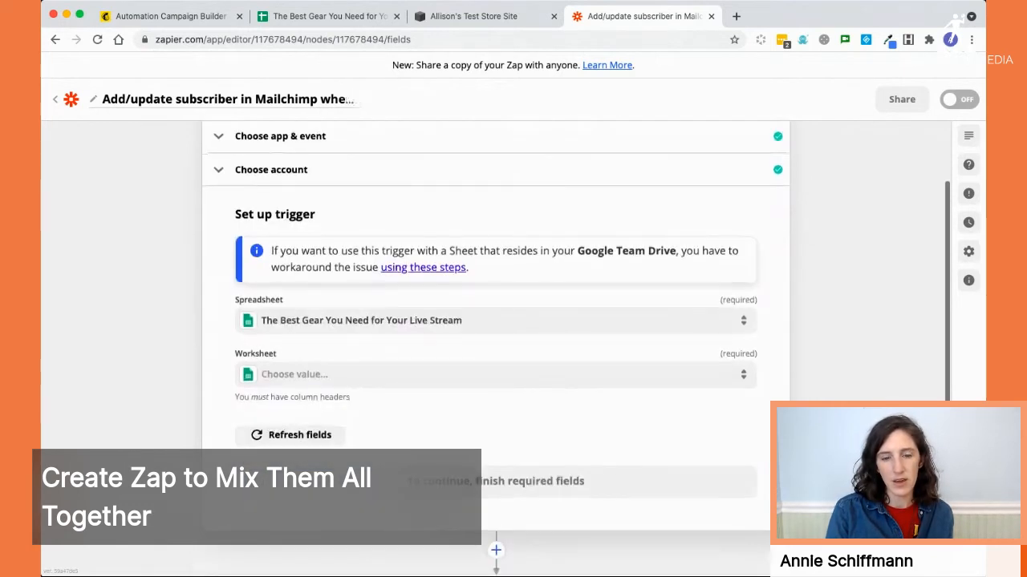
click(425, 364)
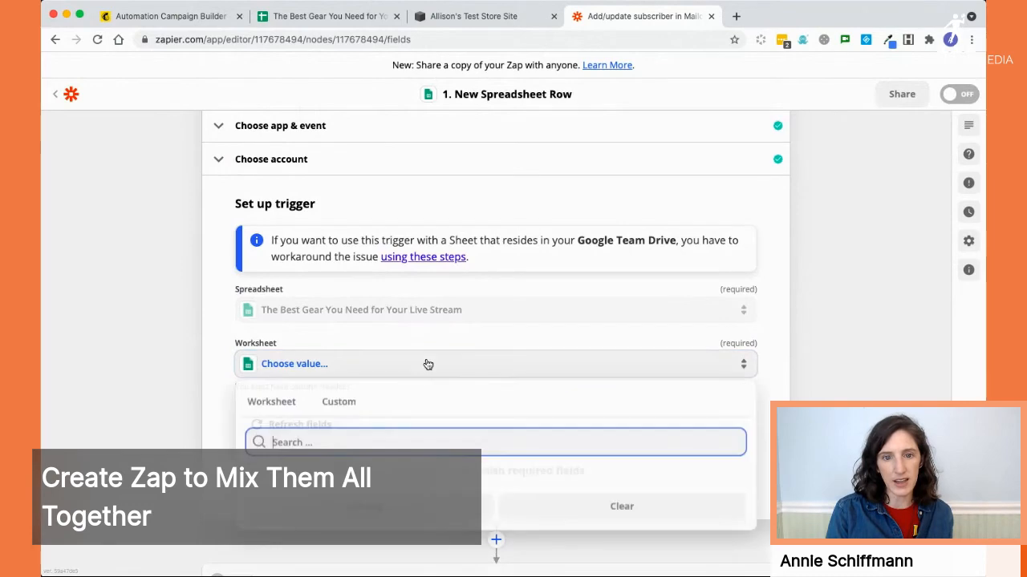
click(319, 18)
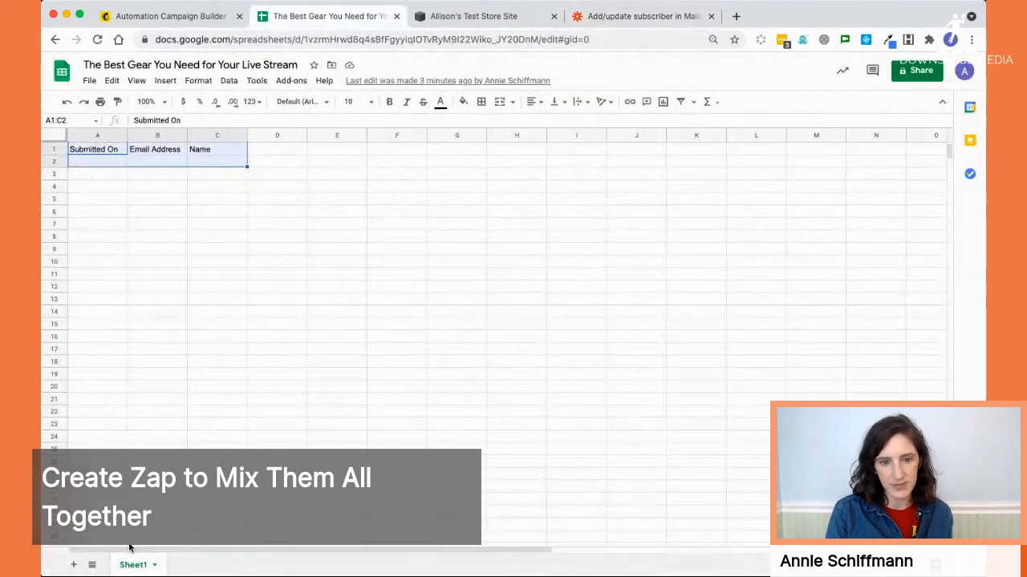
click(455, 18)
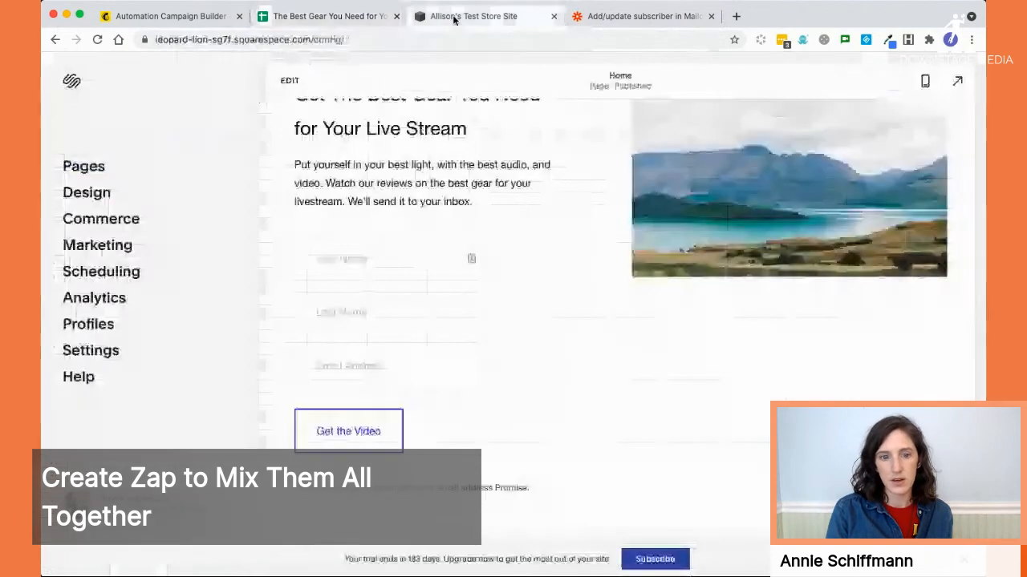
click(598, 17)
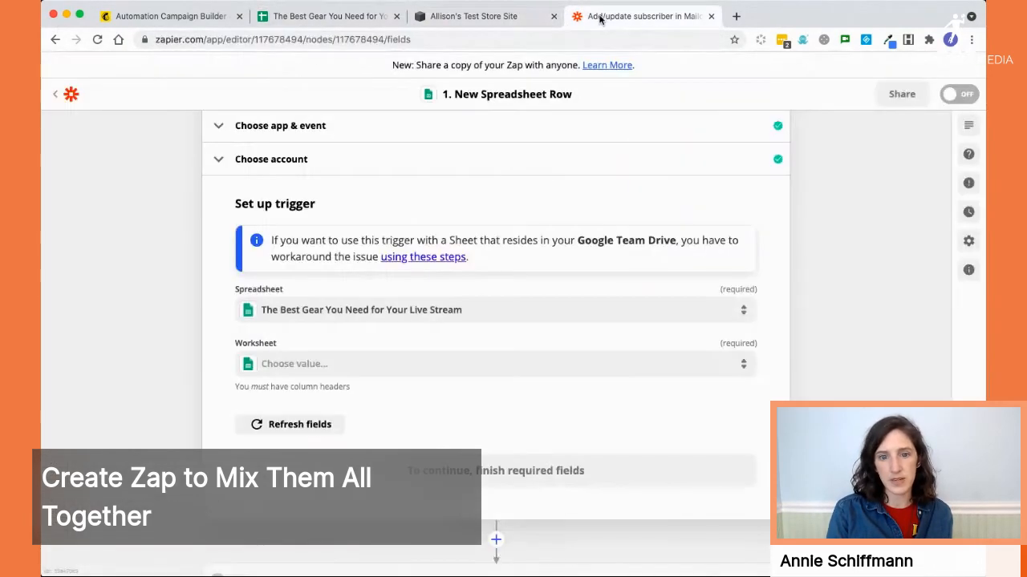
click(314, 366)
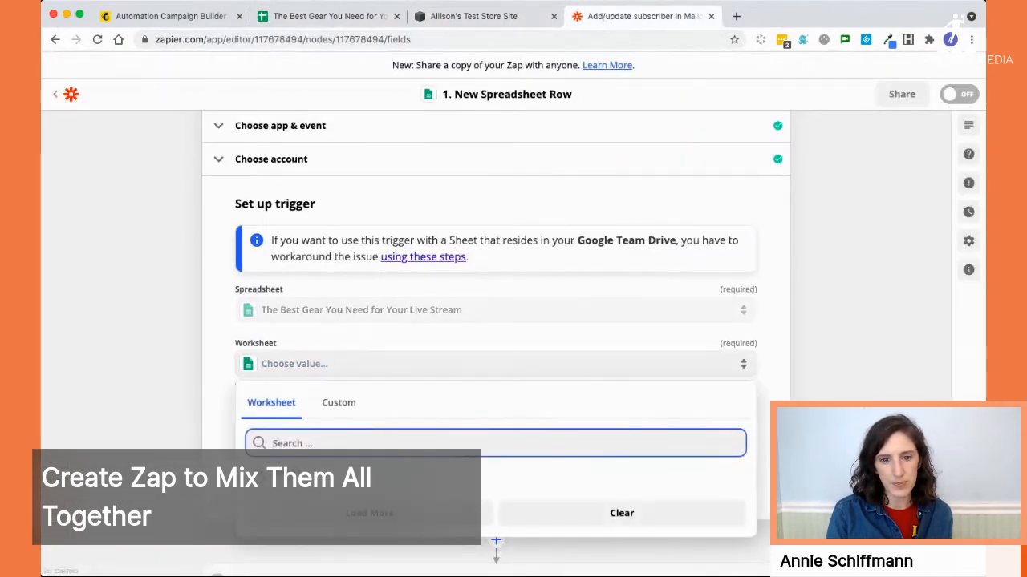
click(300, 478)
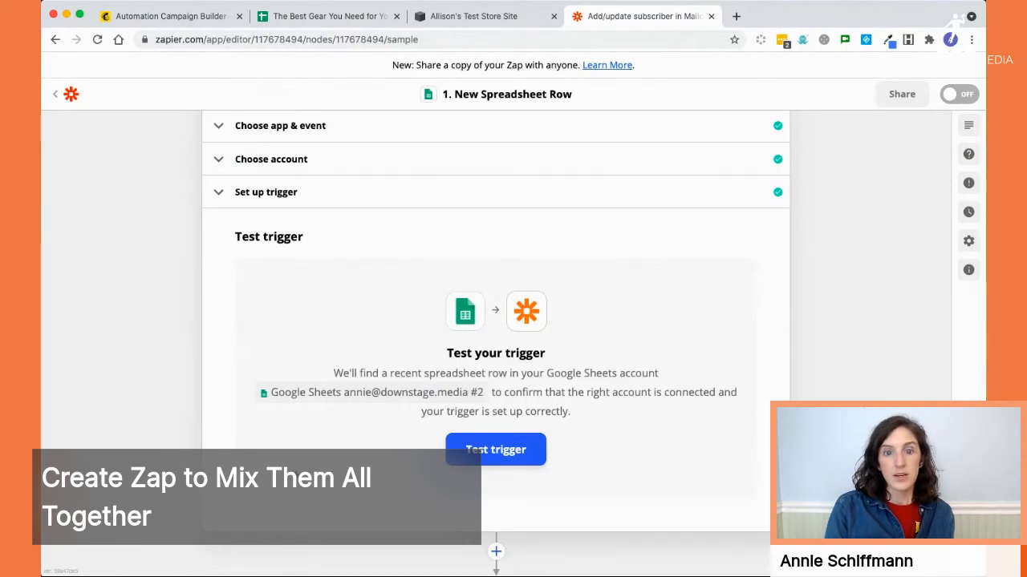
click(481, 452)
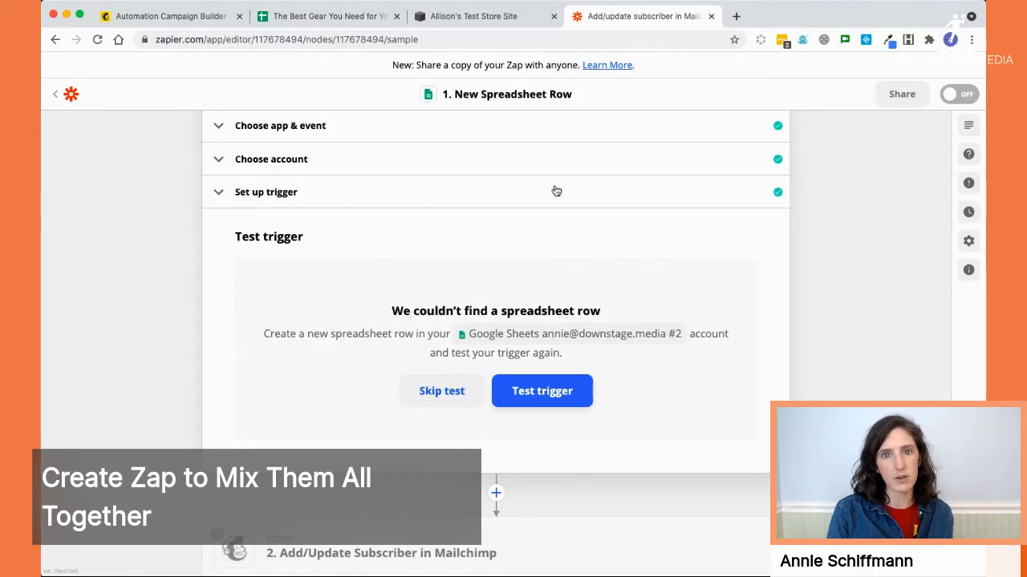
Submit a test signup through the Squarespace newsletter form with a first name, last name and email address.
click(472, 19)
click(339, 260)
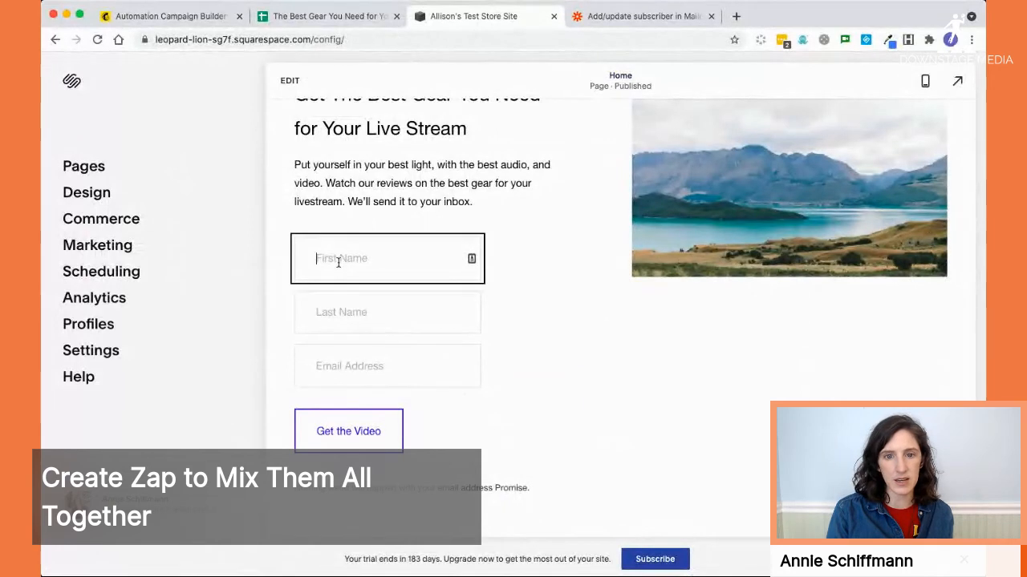
click(353, 361)
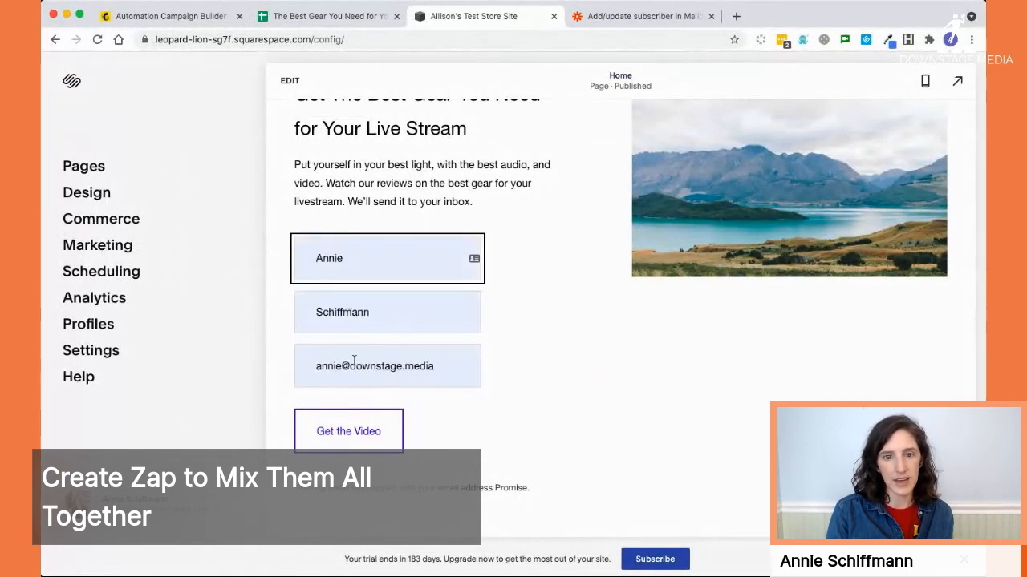
click(352, 434)
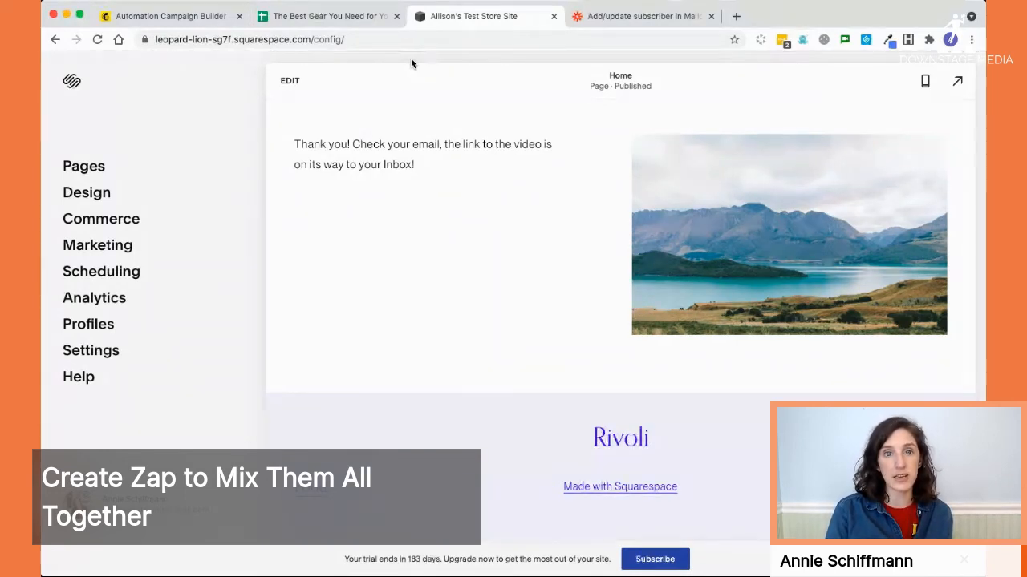
Check the Google Sheet for the test signup row and rerun the trigger test in Zapier.
click(359, 21)
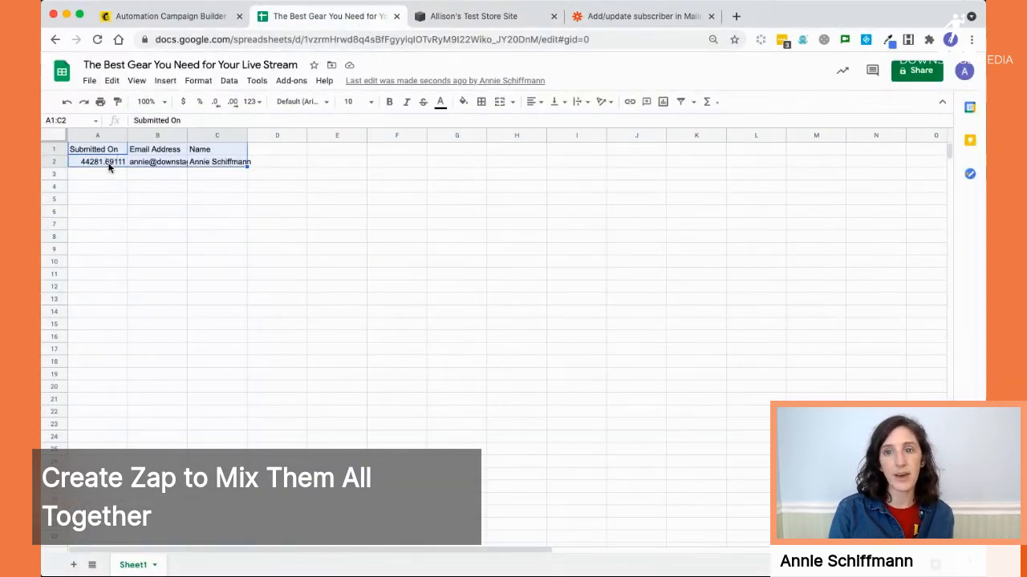
click(640, 19)
click(517, 391)
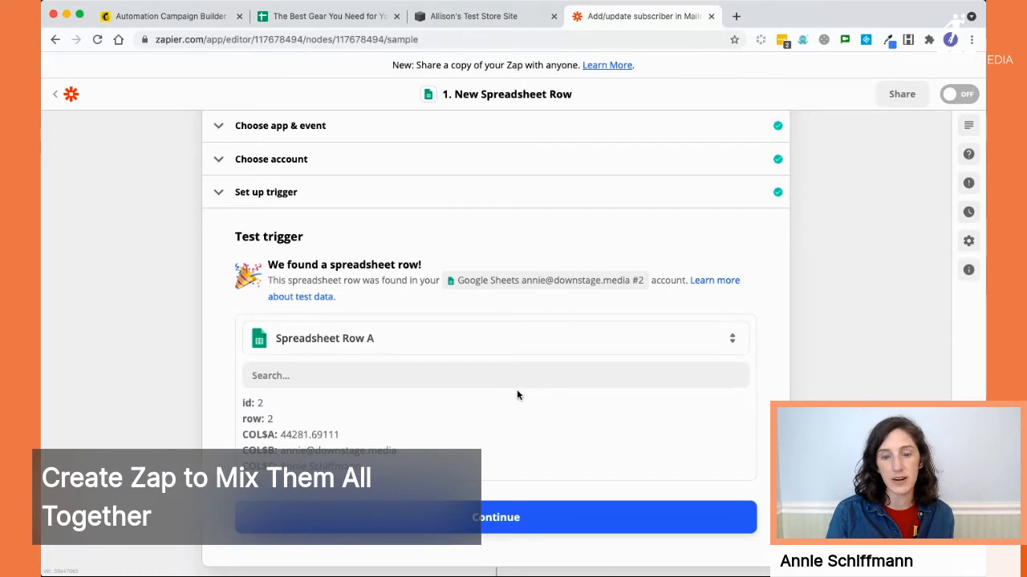
Accept the sample spreadsheet row for the trigger and set the Zap's action to Mailchimp with the Add/Update Subscriber event.
scroll(516, 395, down, 2)
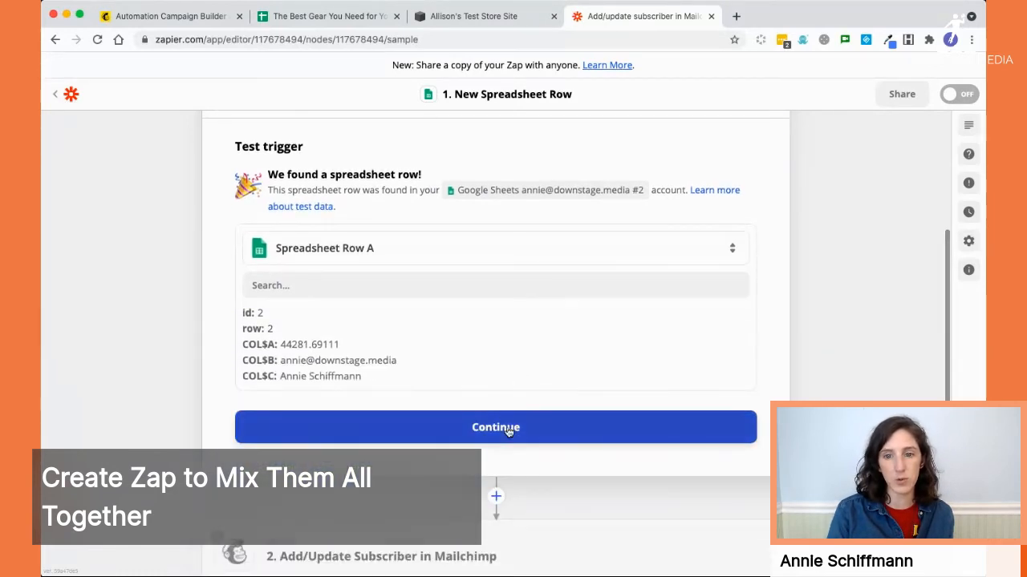
click(508, 426)
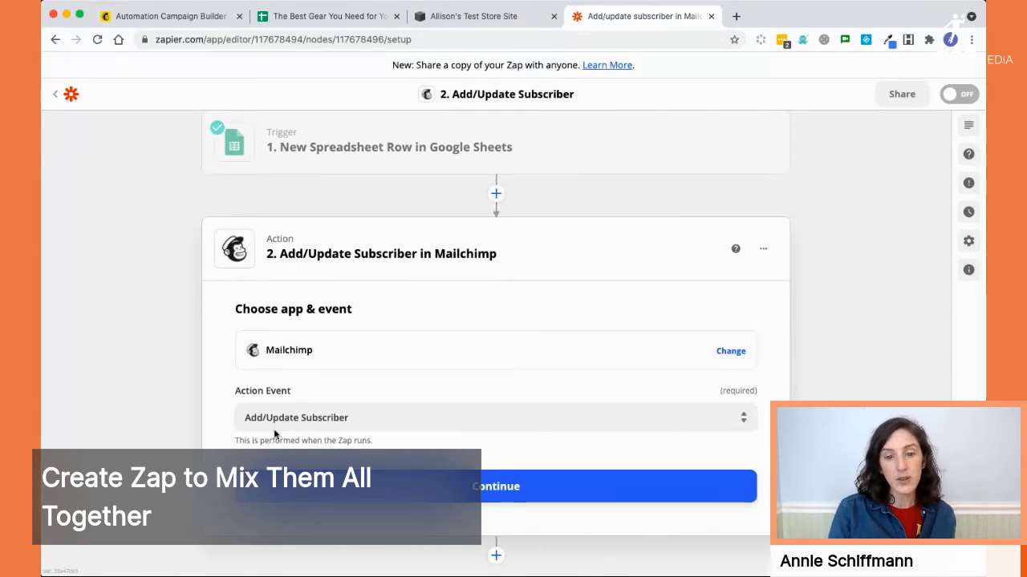
scroll(823, 360, down, 1)
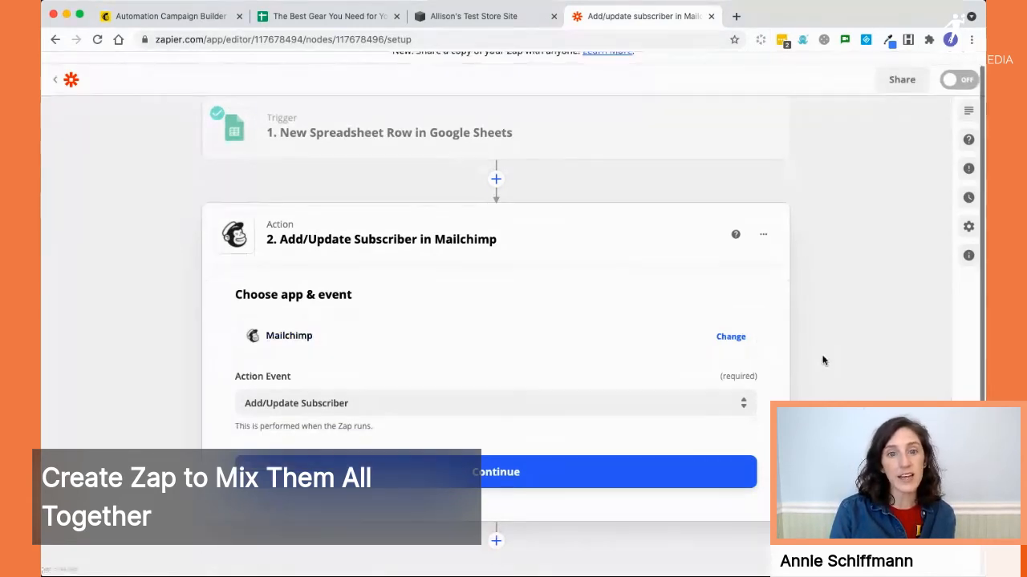
scroll(436, 227, up, 1)
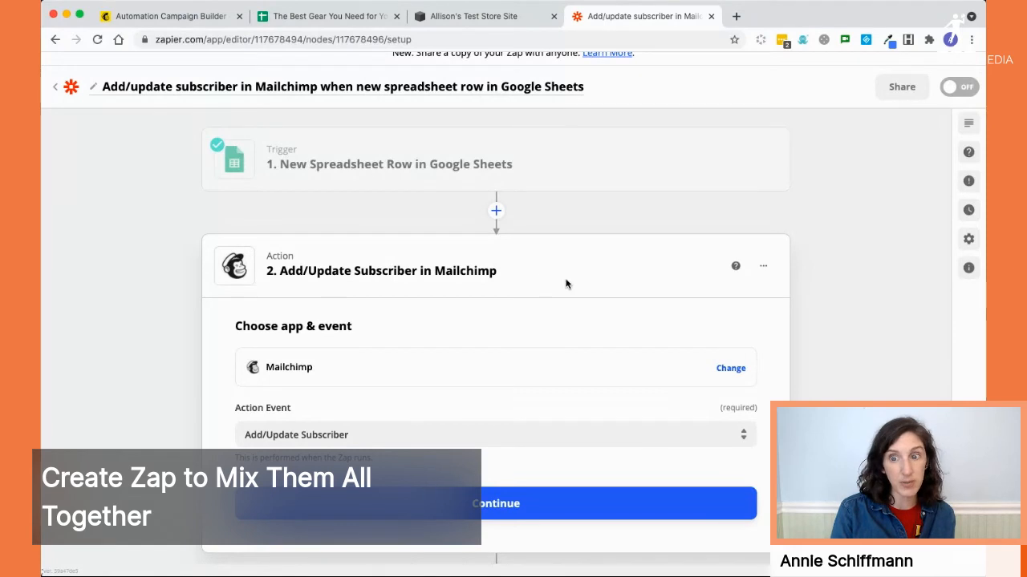
scroll(841, 355, down, 1)
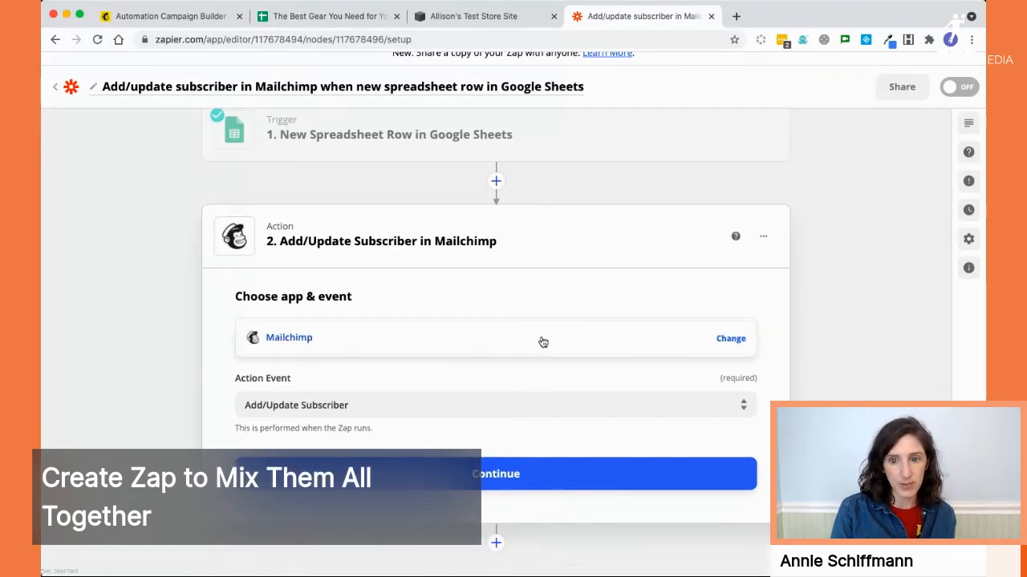
click(730, 338)
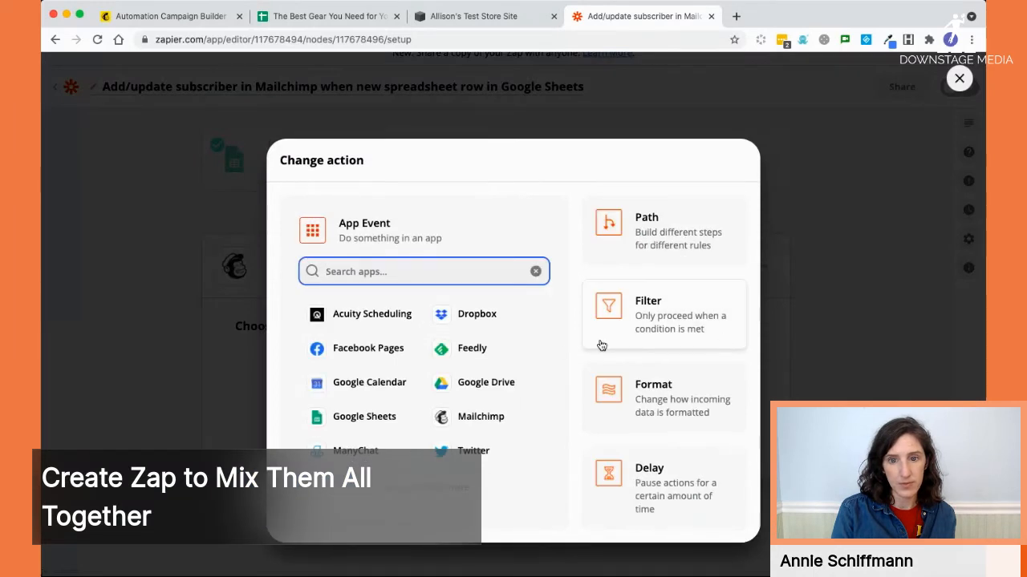
click(491, 423)
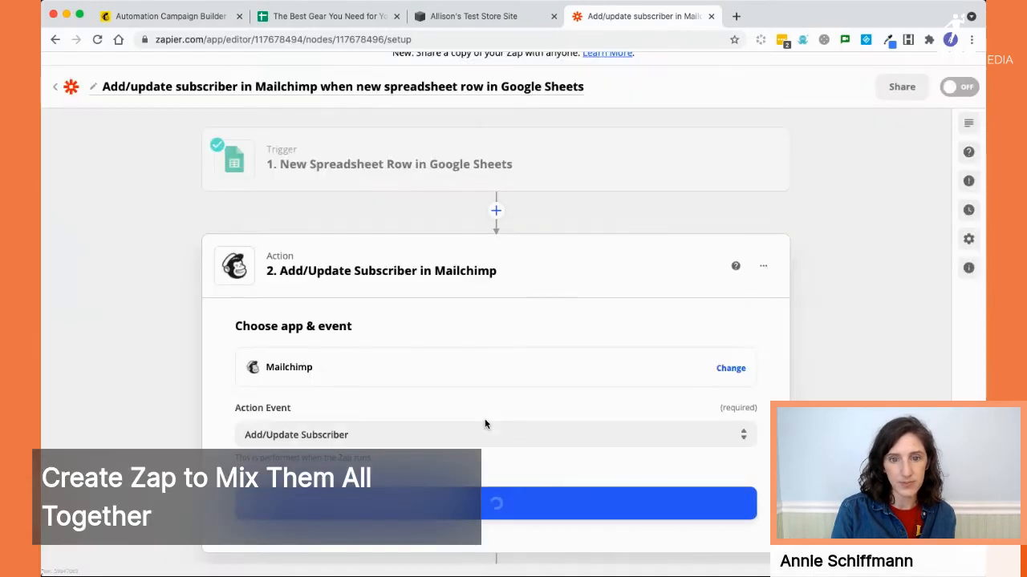
click(419, 434)
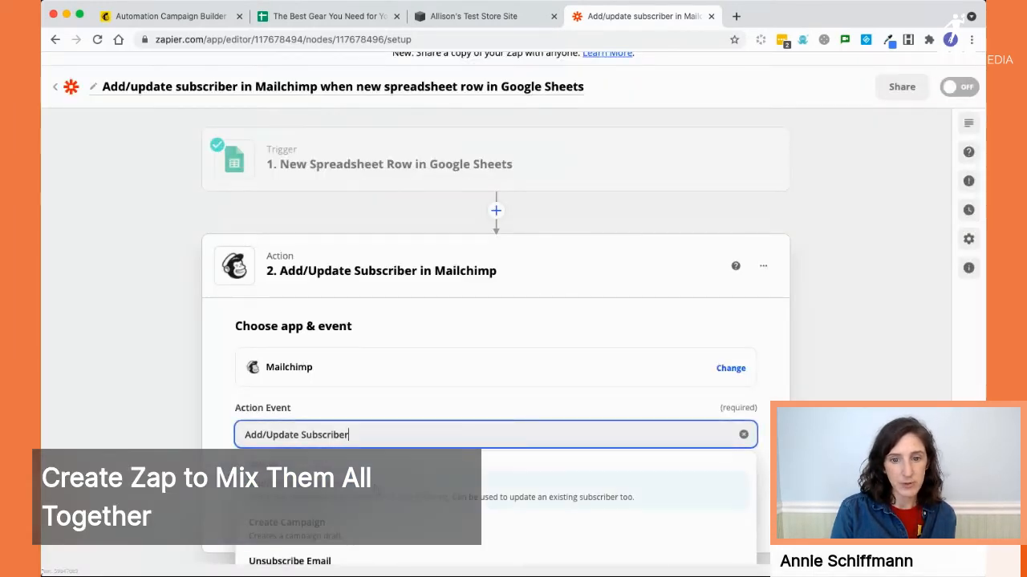
click(375, 489)
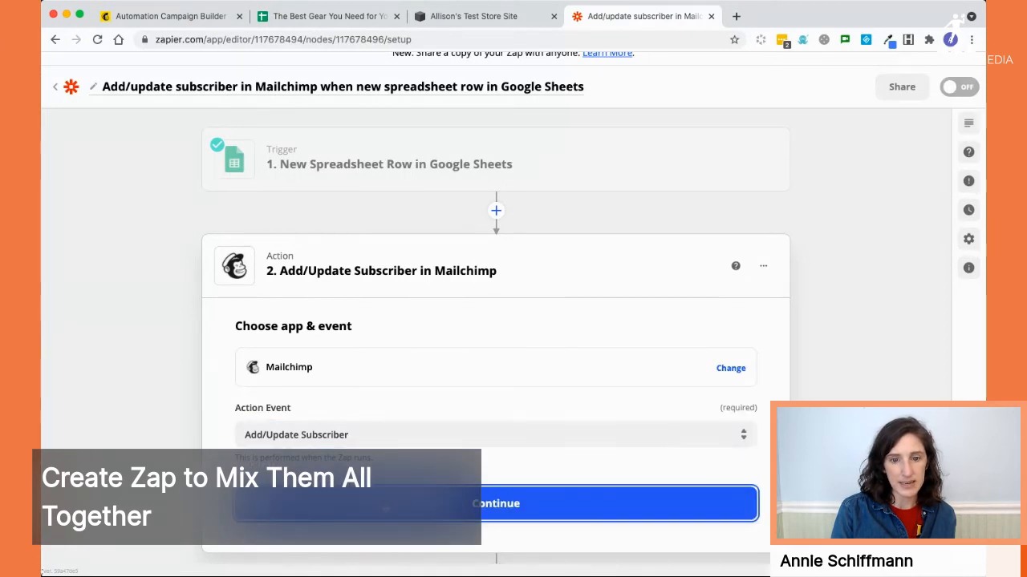
click(386, 509)
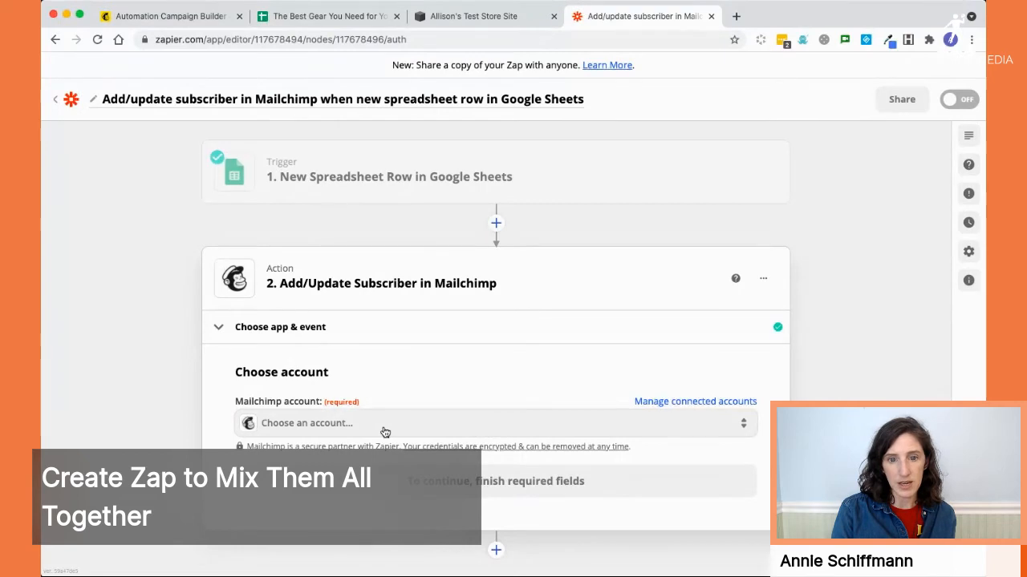
Use the Mailchimp Reboot YL account for the action and set its audience to Reboot YL.
click(384, 431)
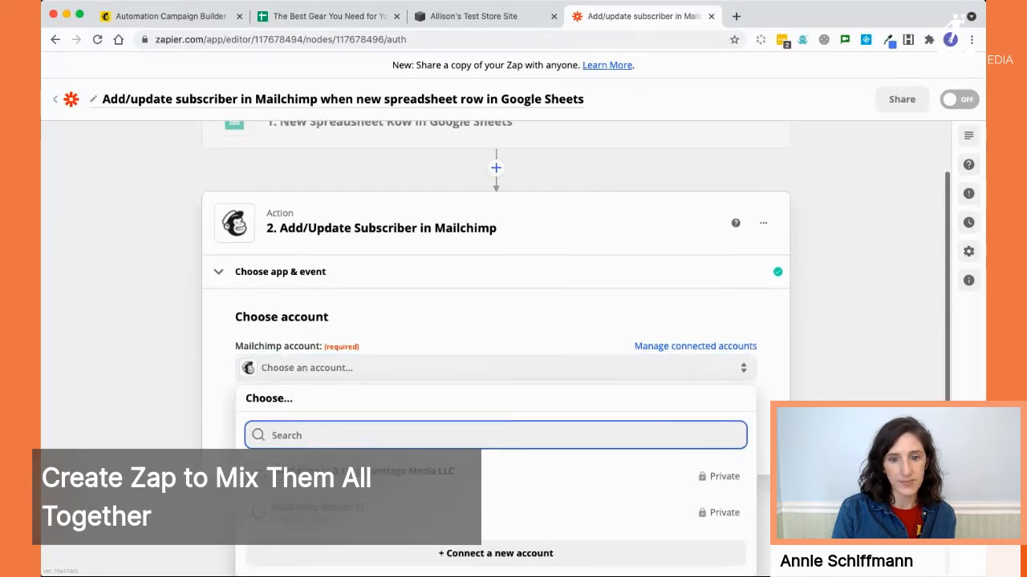
click(337, 512)
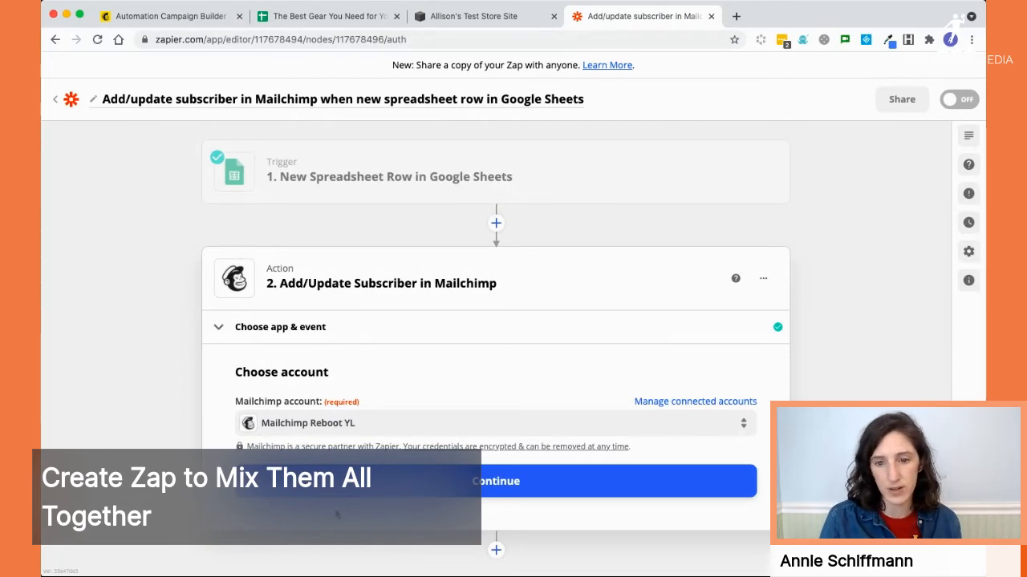
click(341, 484)
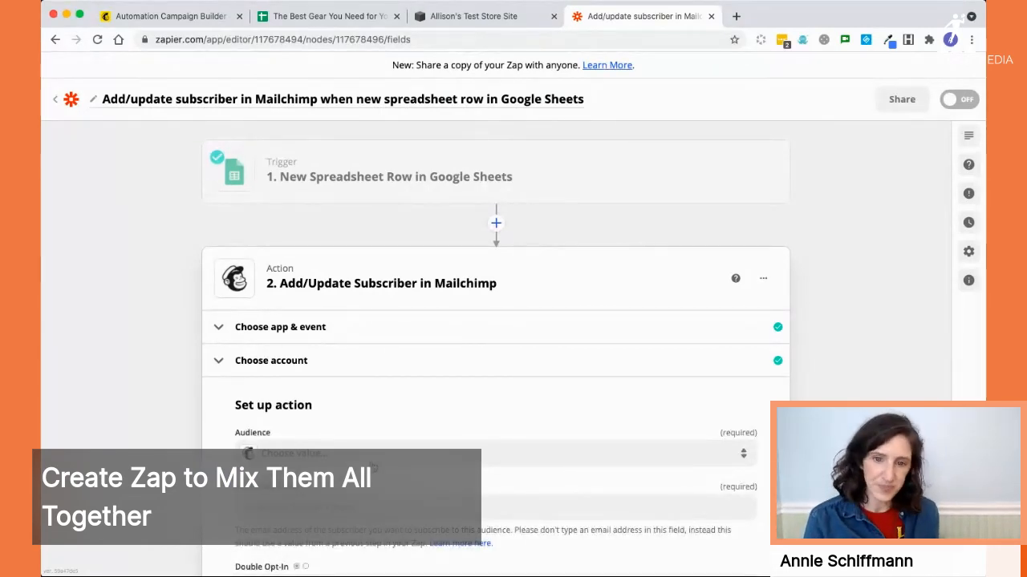
click(373, 464)
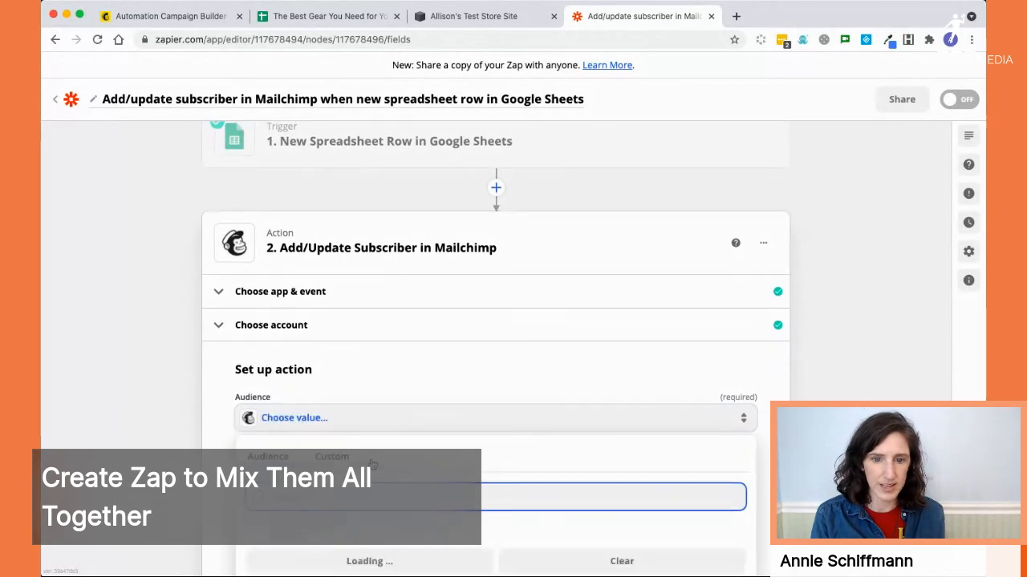
click(311, 454)
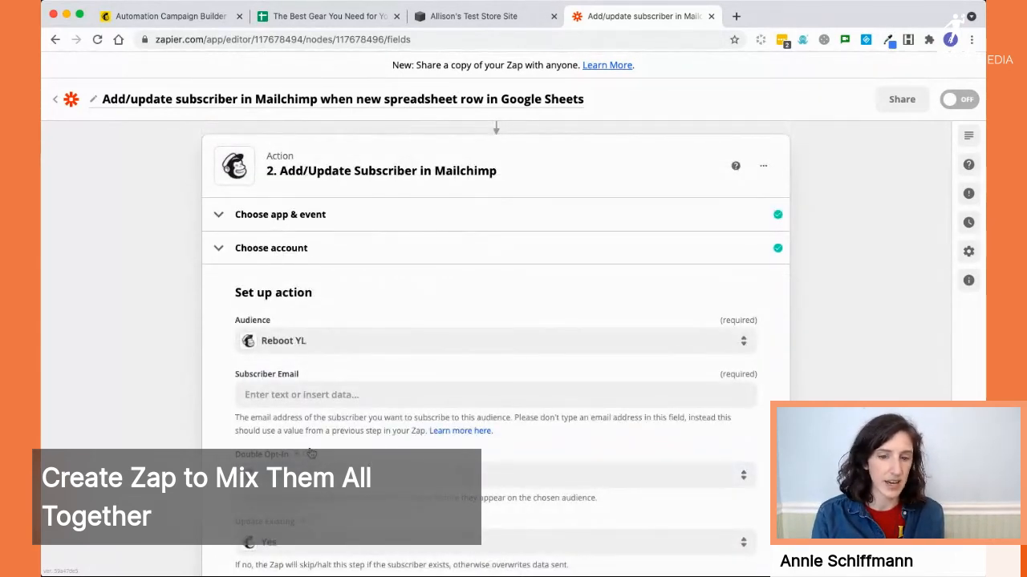
Map Subscriber Email to the spreadsheet's Email Address field and set Double Opt-In to True.
scroll(315, 459, down, 3)
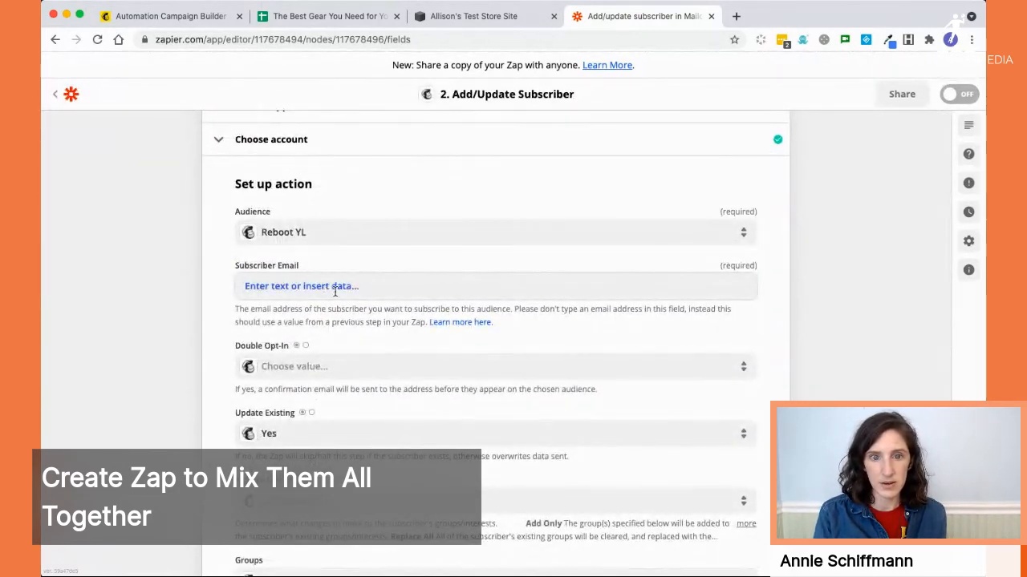
click(336, 289)
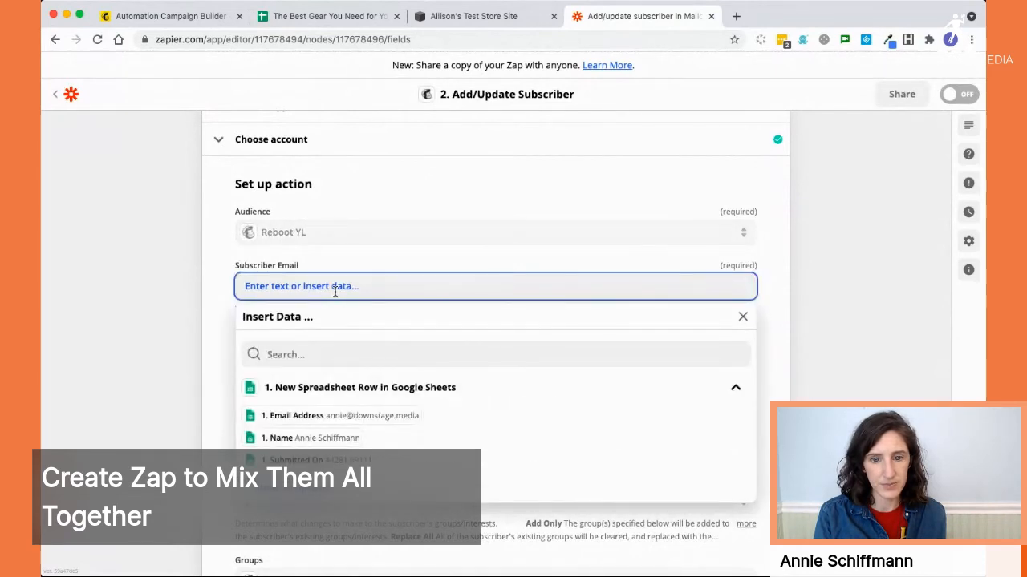
click(282, 417)
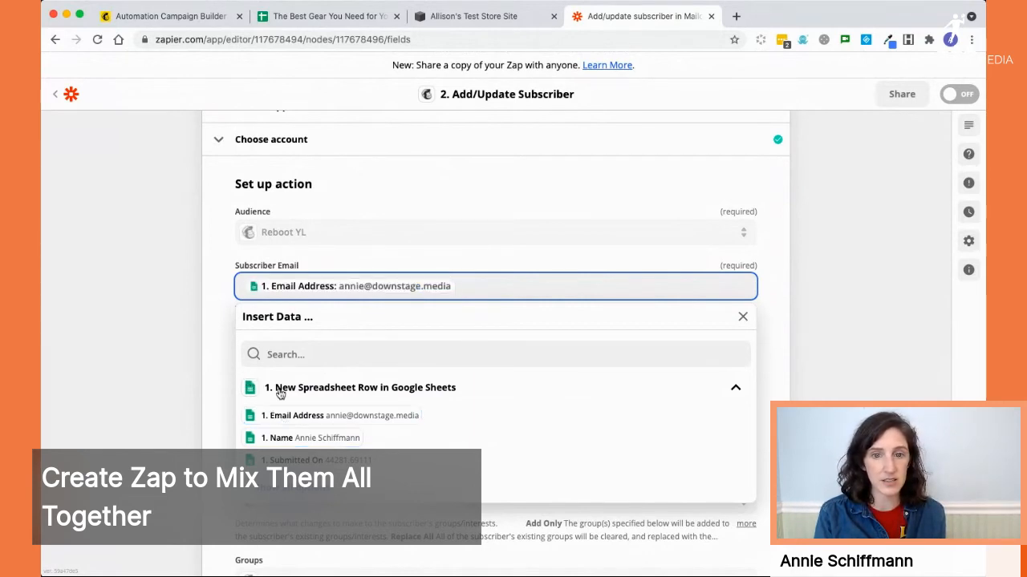
click(223, 326)
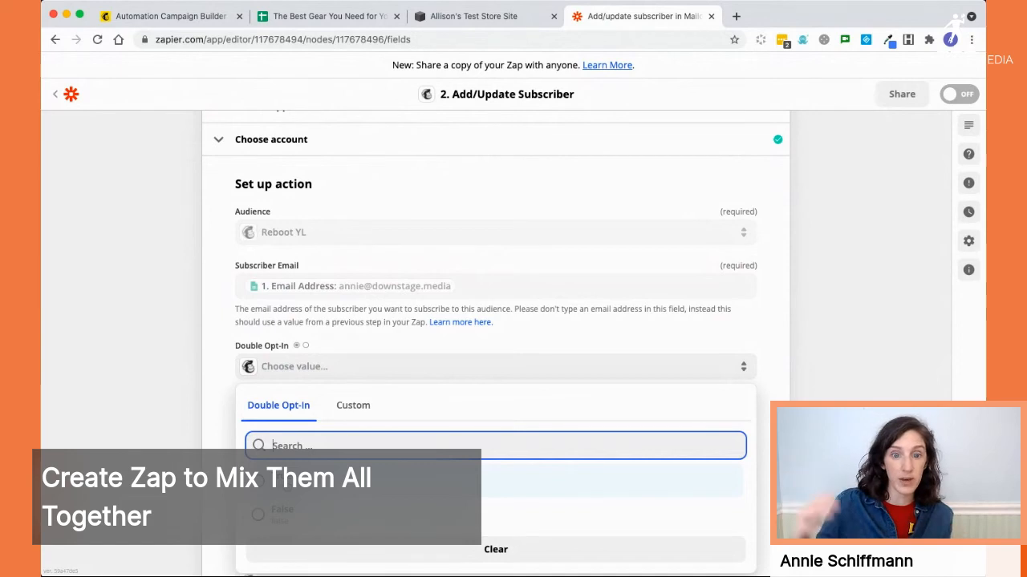
click(283, 480)
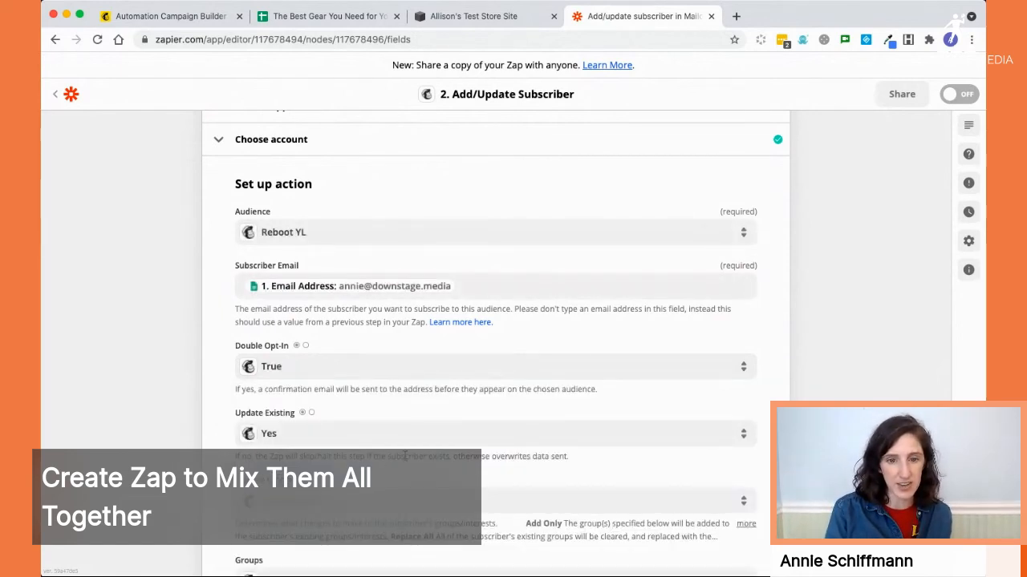
Add the tag "best gear for livestreams lead magnet" to the subscriber and proceed to the action test.
scroll(404, 455, down, 2)
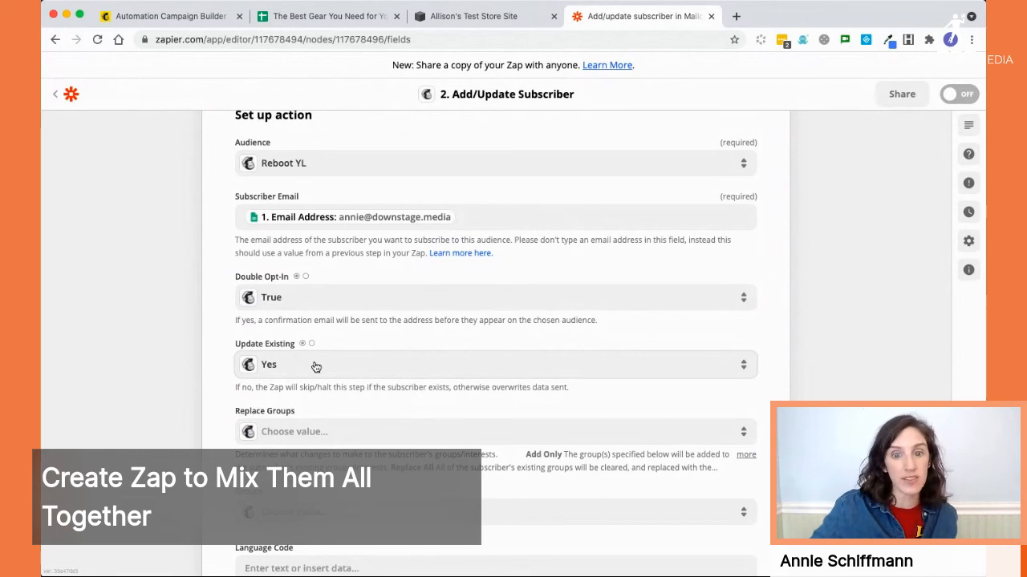
scroll(314, 367, down, 3)
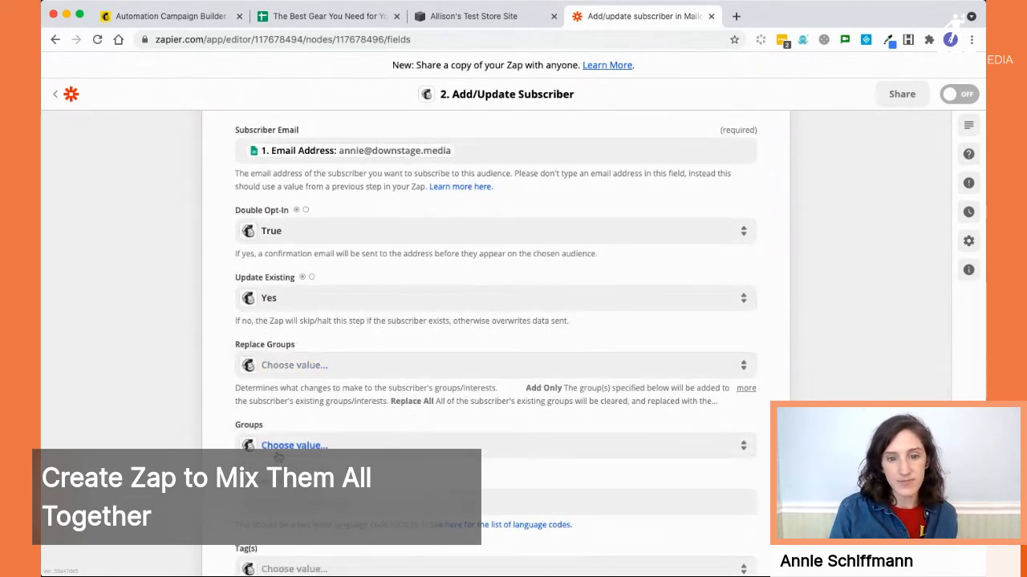
scroll(226, 393, down, 4)
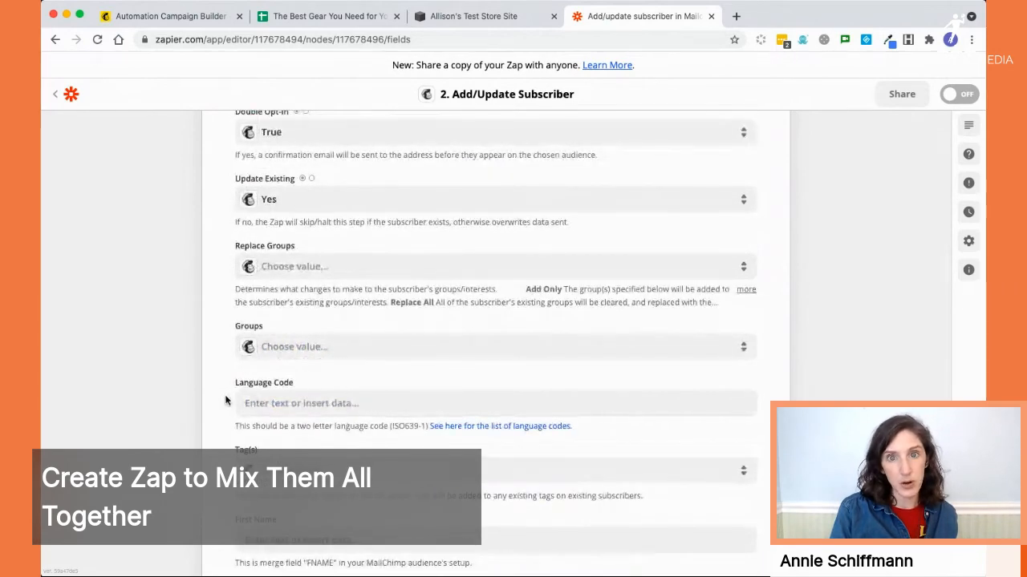
scroll(224, 393, down, 2)
click(275, 418)
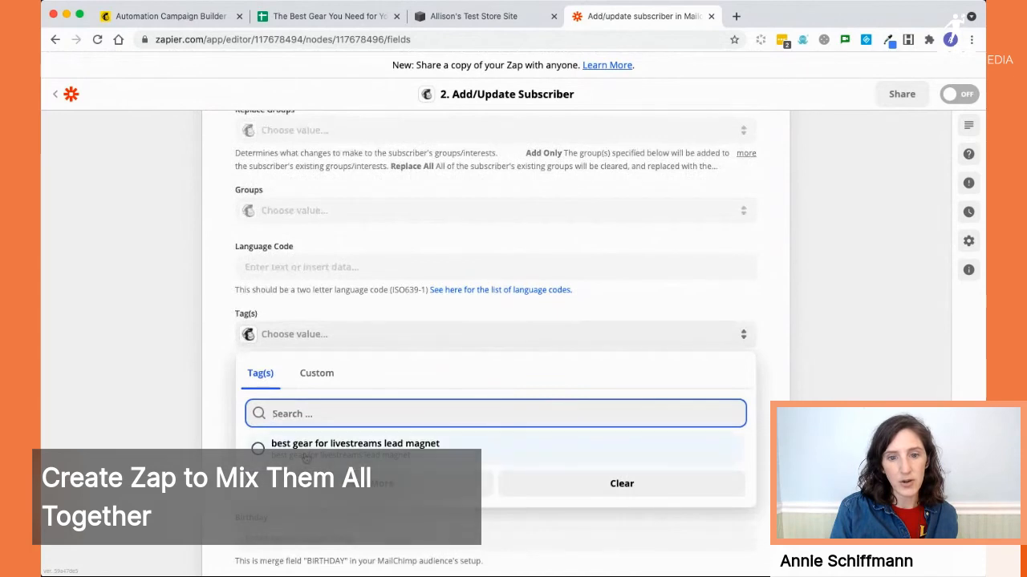
click(305, 454)
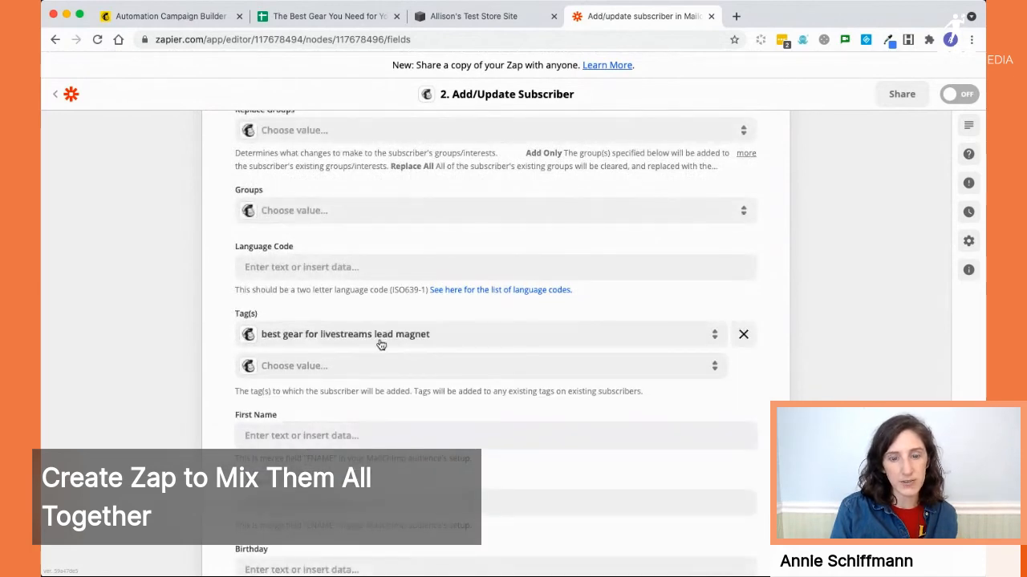
scroll(386, 390, down, 1)
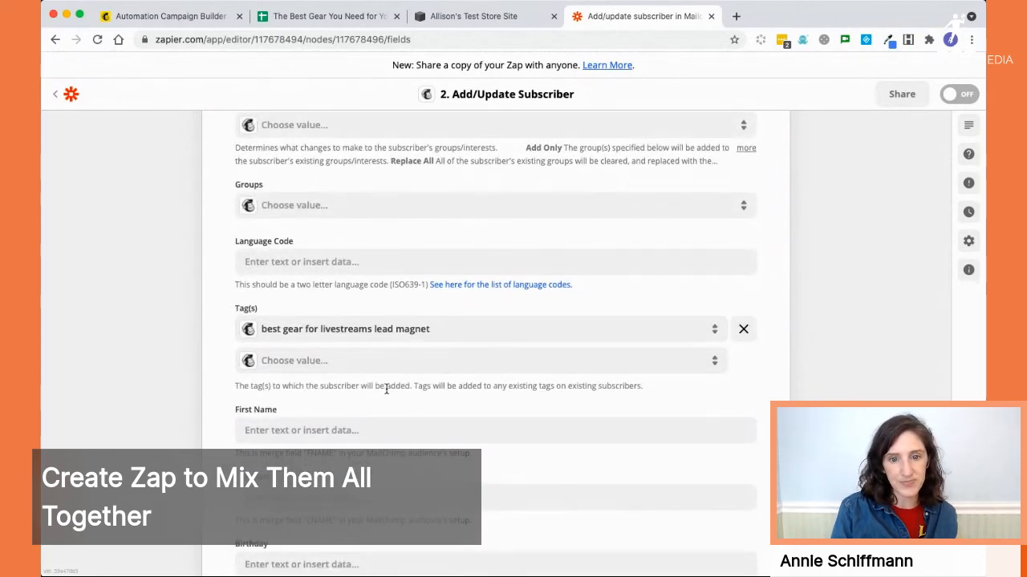
scroll(387, 390, down, 3)
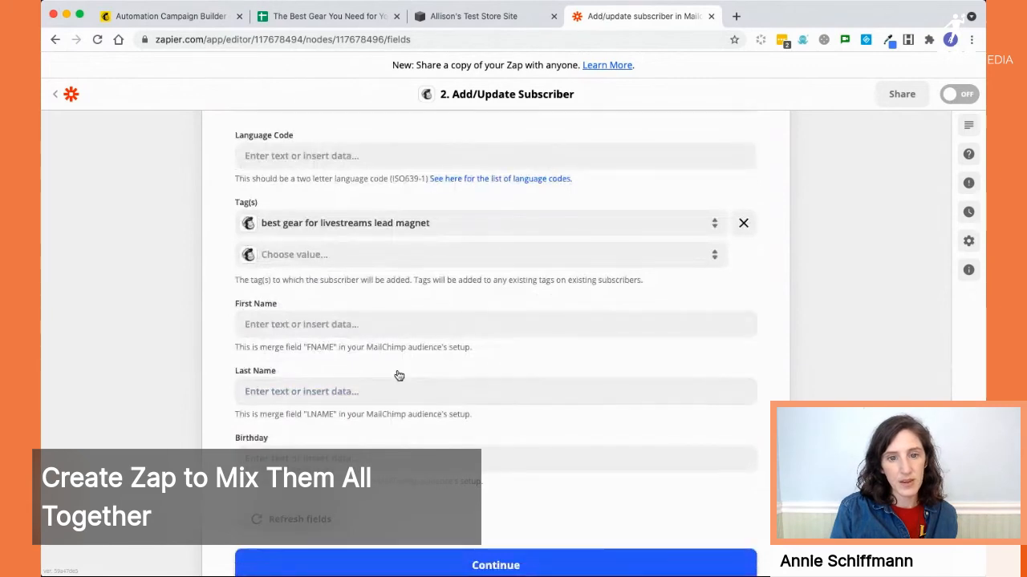
scroll(415, 373, down, 3)
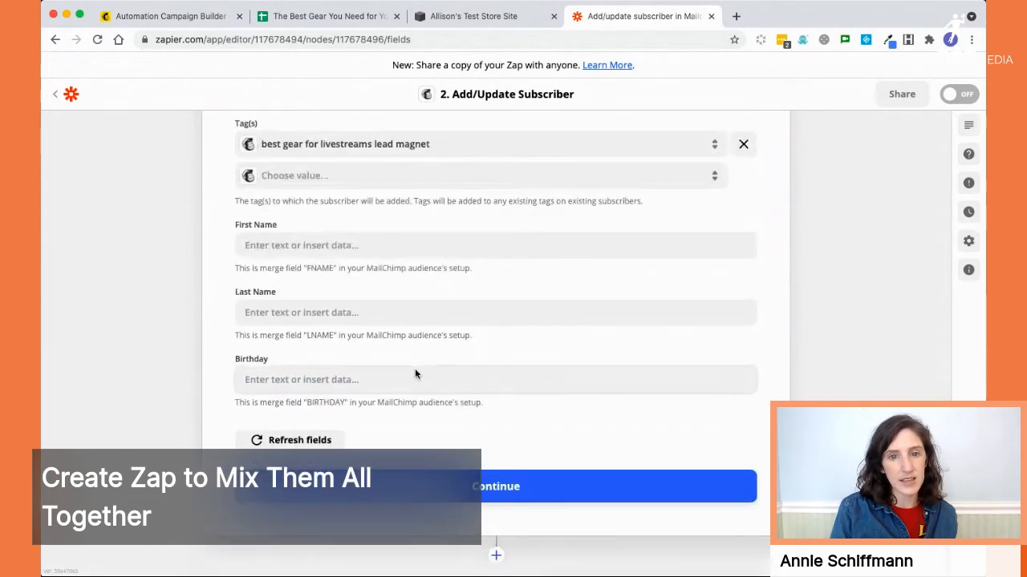
click(377, 487)
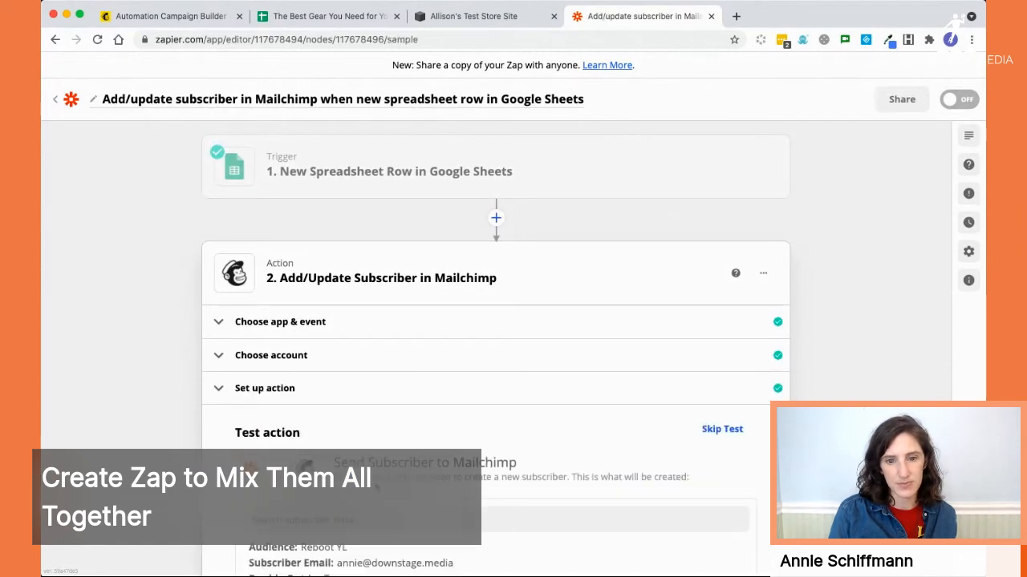
Test the Mailchimp action with the sample subscriber, review the returned data and turn on the Zap.
scroll(377, 486, down, 5)
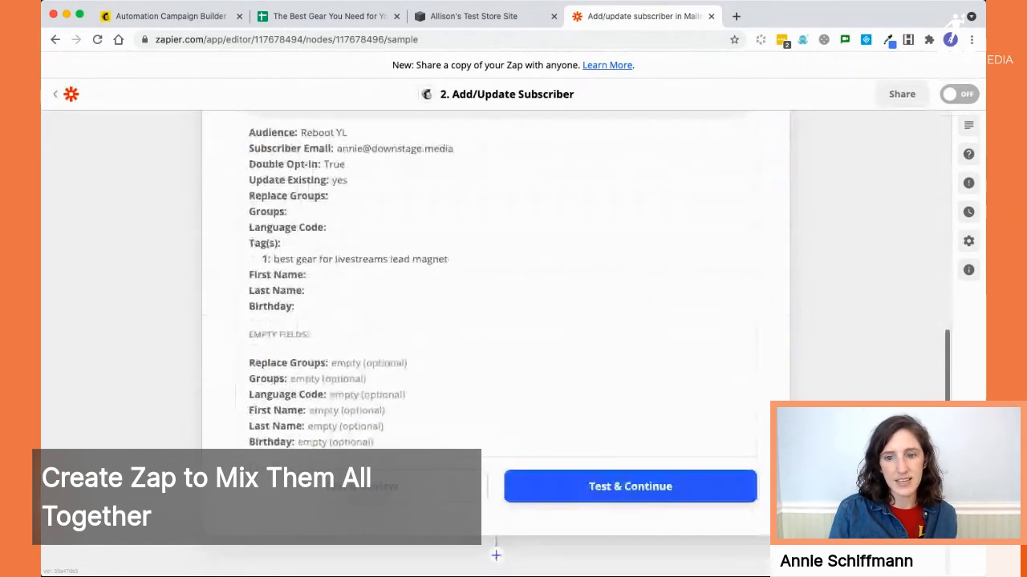
click(555, 491)
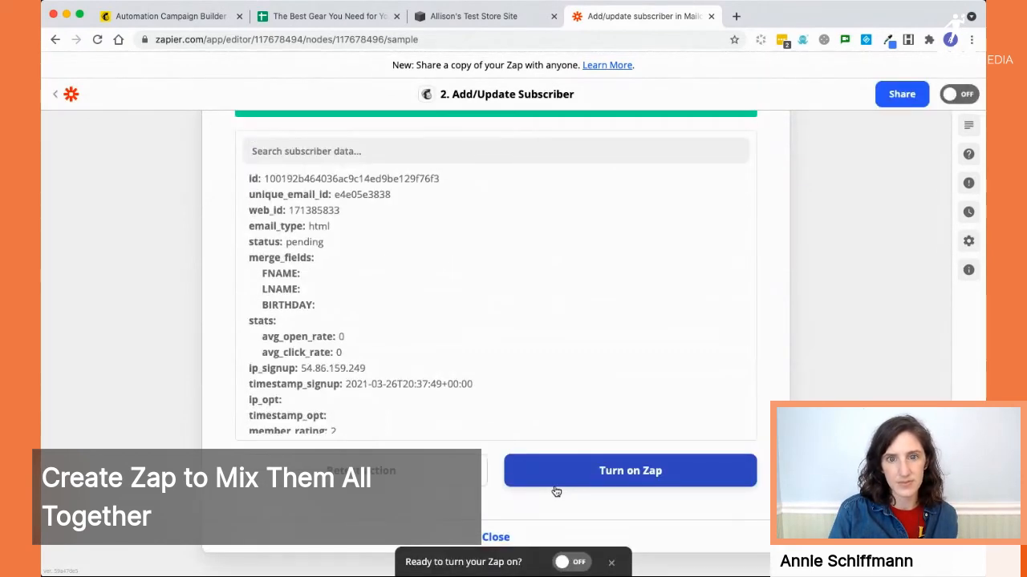
scroll(504, 355, up, 5)
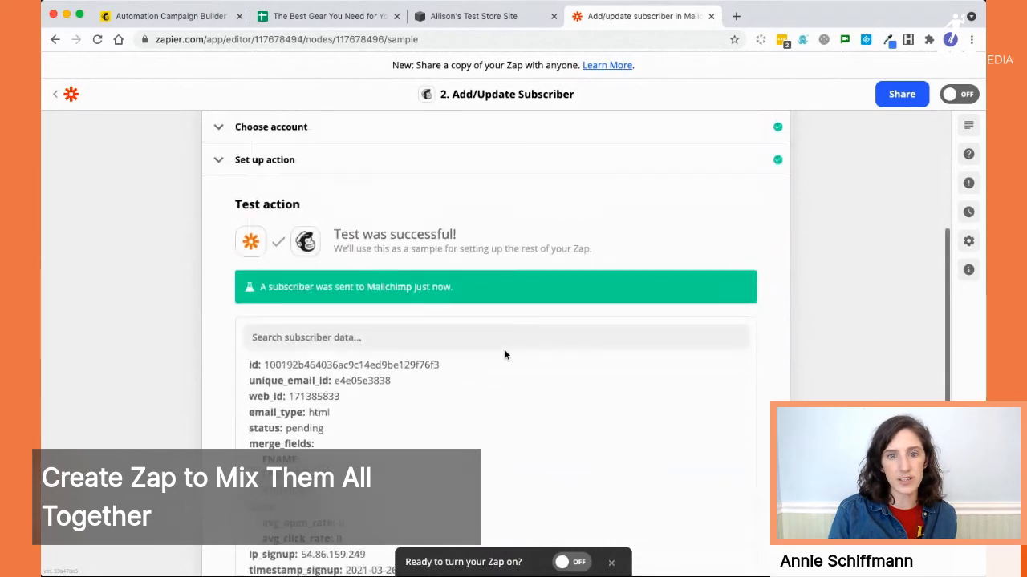
scroll(805, 332, down, 4)
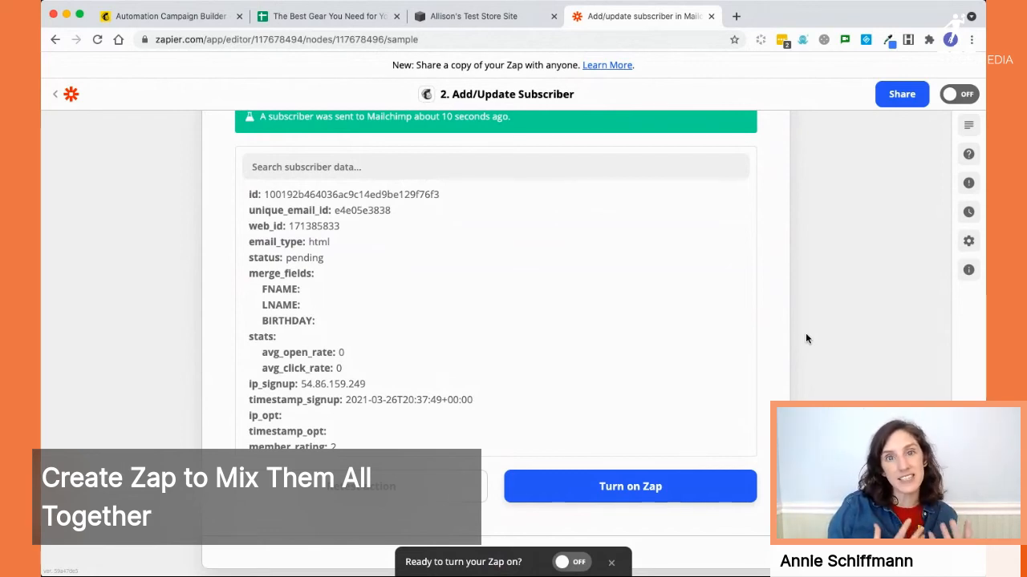
click(646, 494)
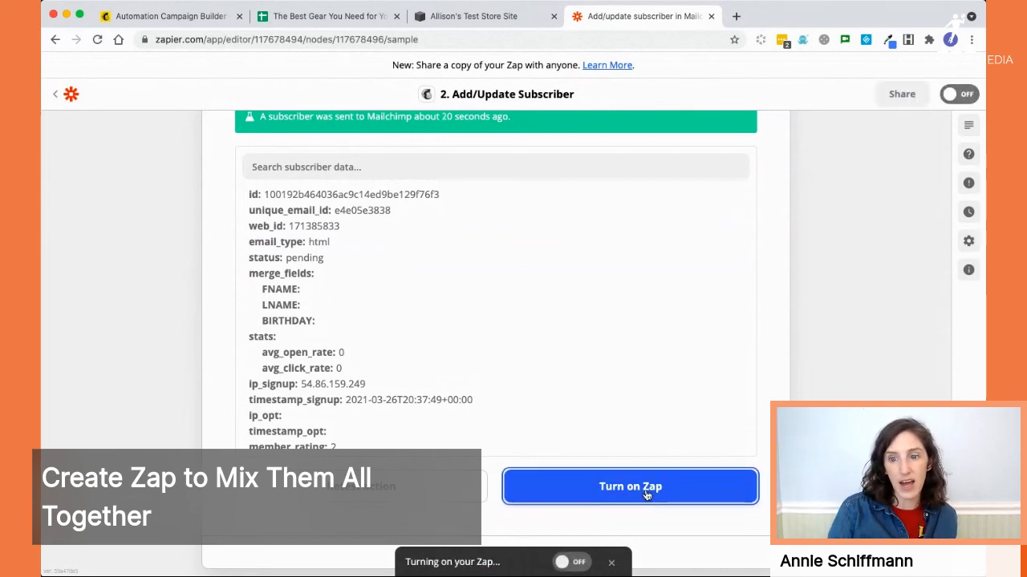